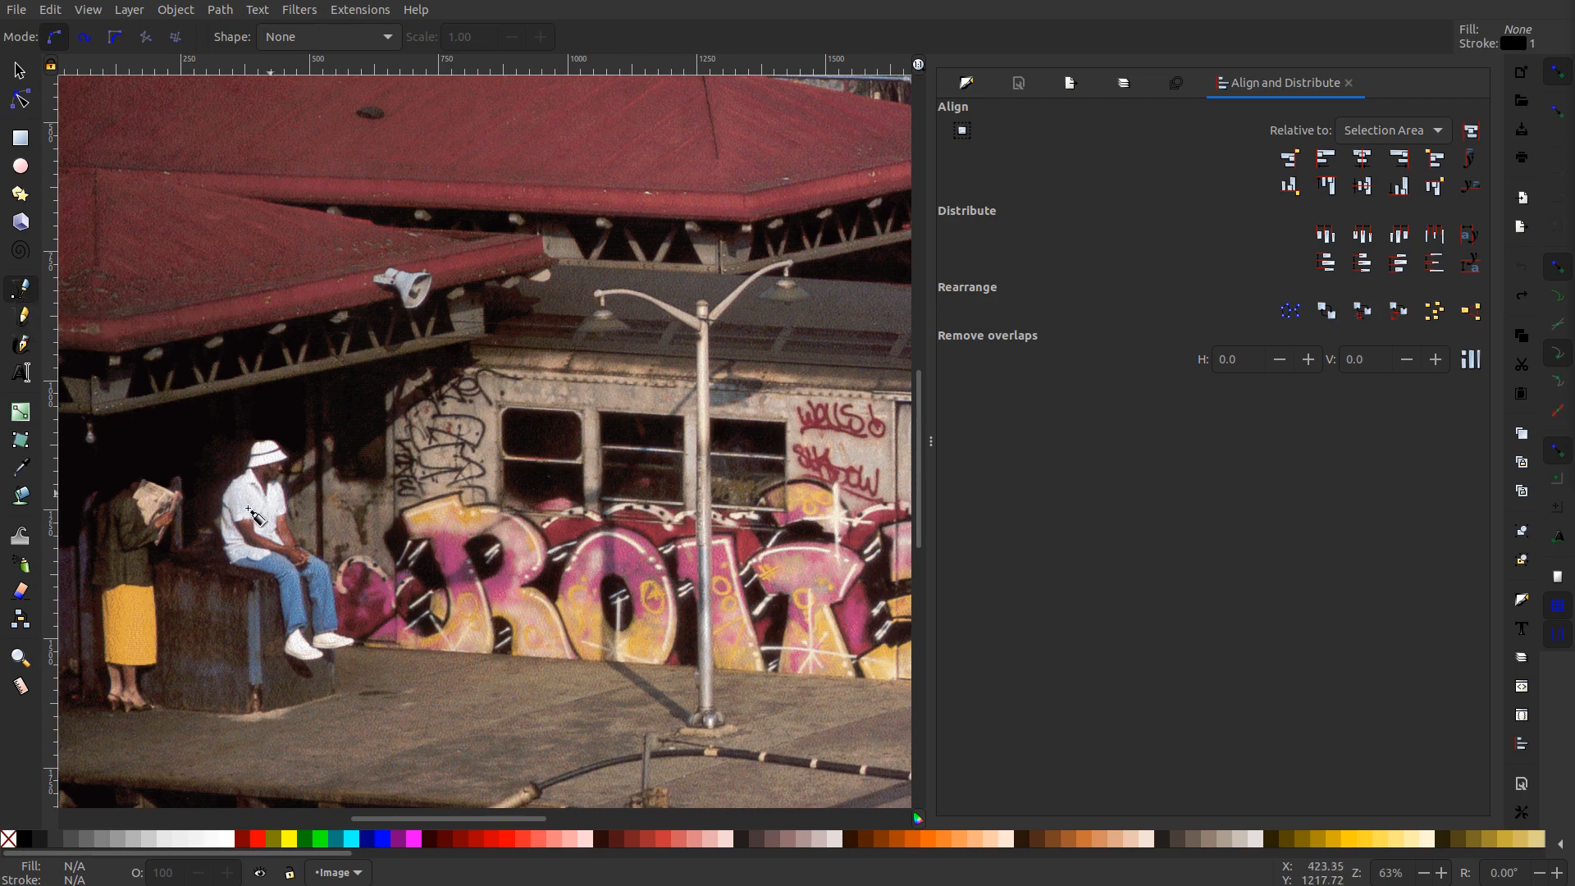
- Start a Pen path at the top of the seated man's hat and trace the hat's back edge down to the nape
scroll(264, 563, up, 1)
scroll(264, 563, up, 2)
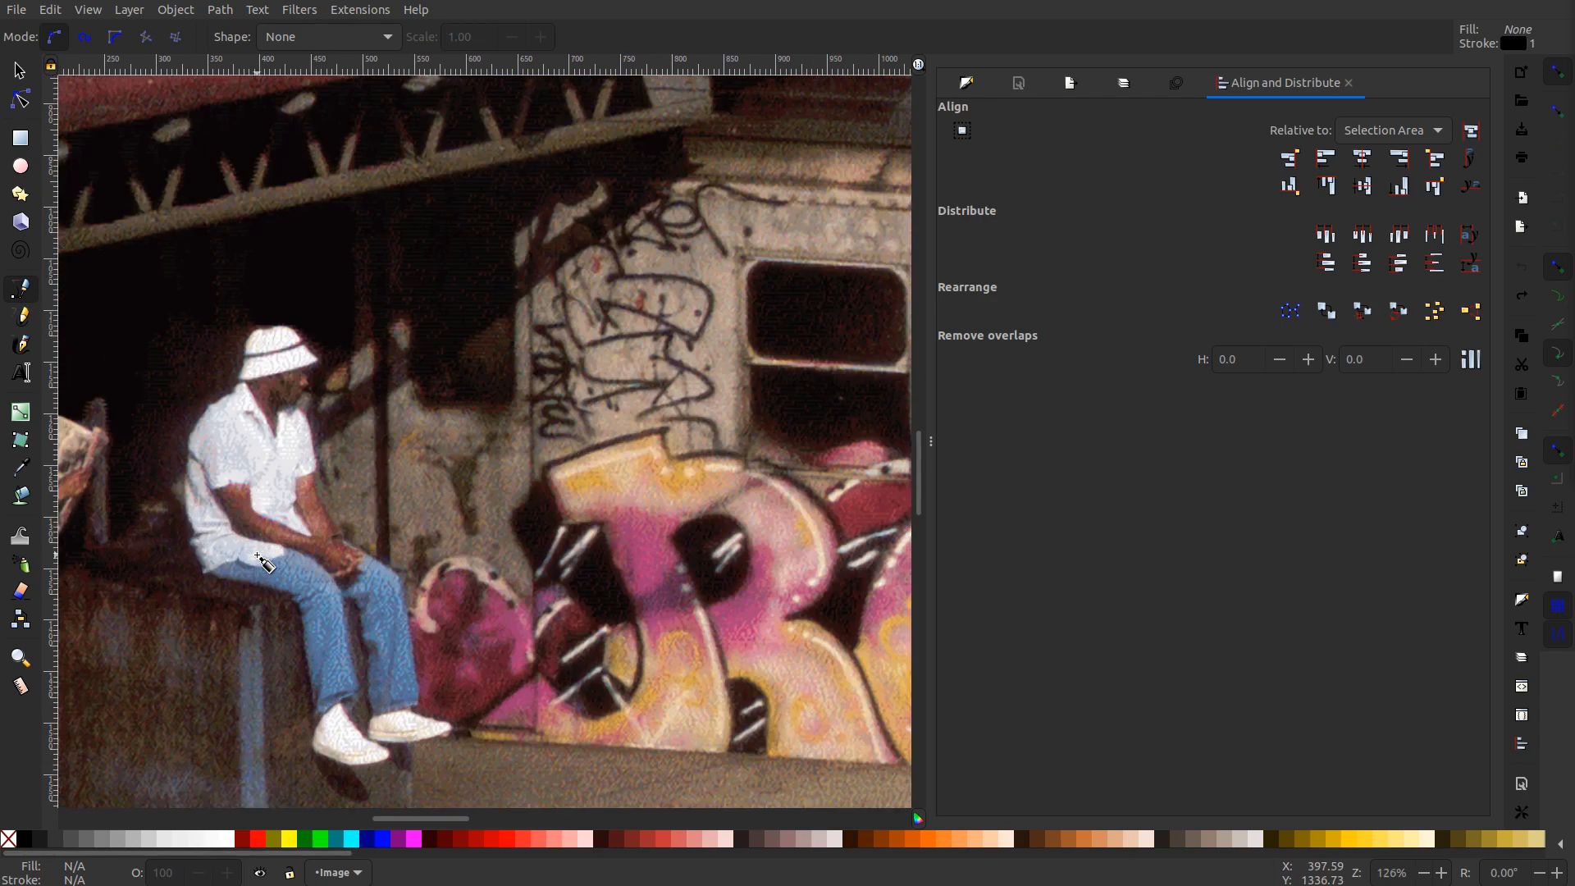
scroll(264, 562, down, 1)
drag(422, 818, 400, 824)
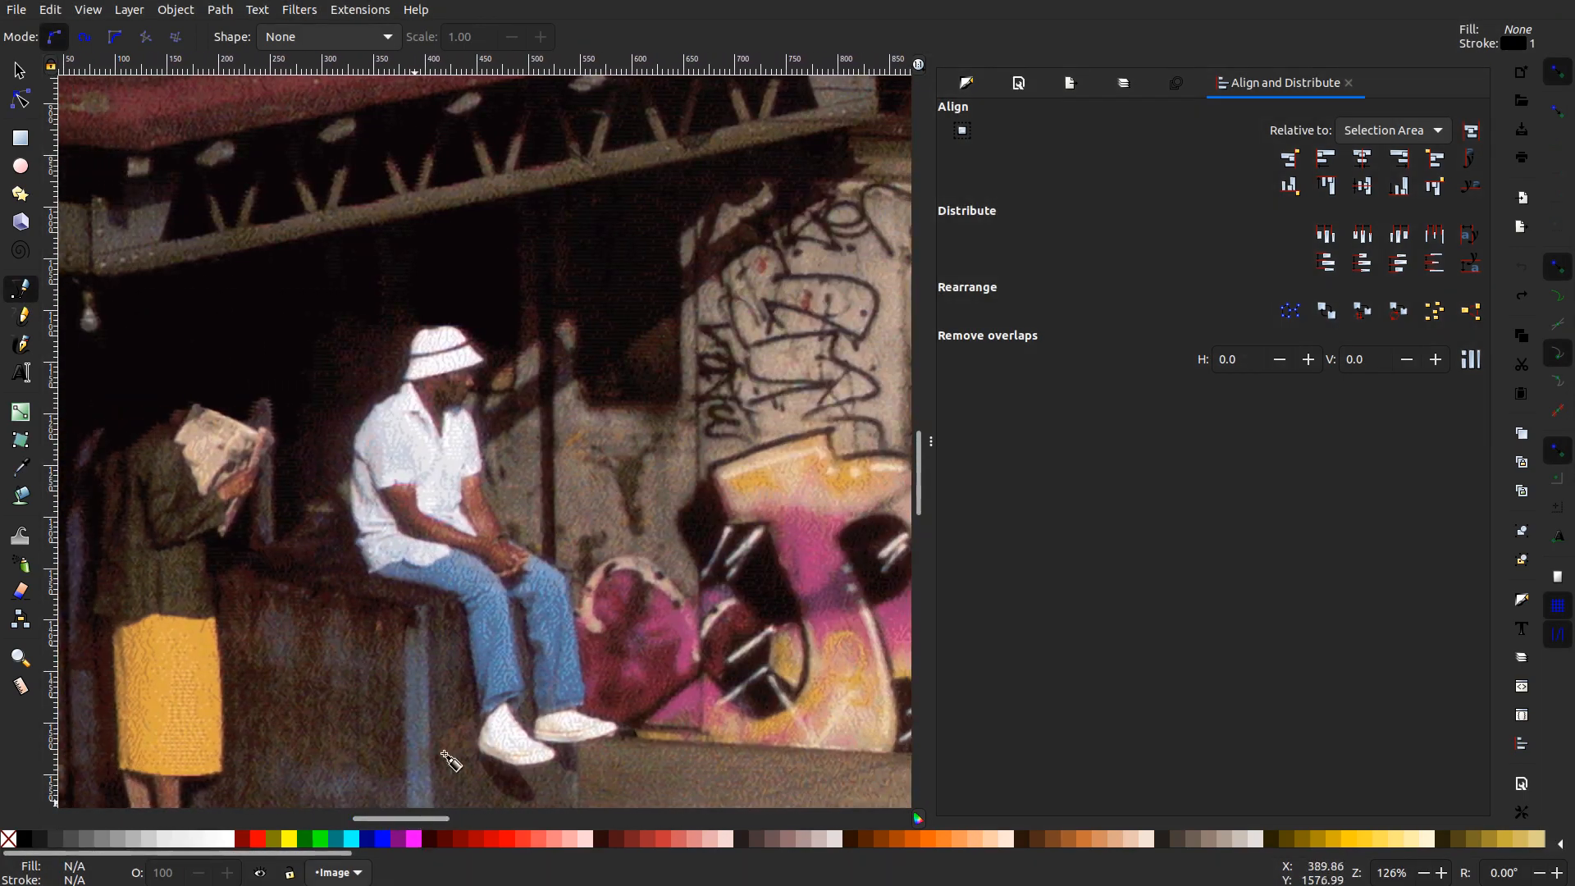
scroll(471, 656, down, 1)
scroll(471, 656, up, 1)
scroll(471, 657, up, 1)
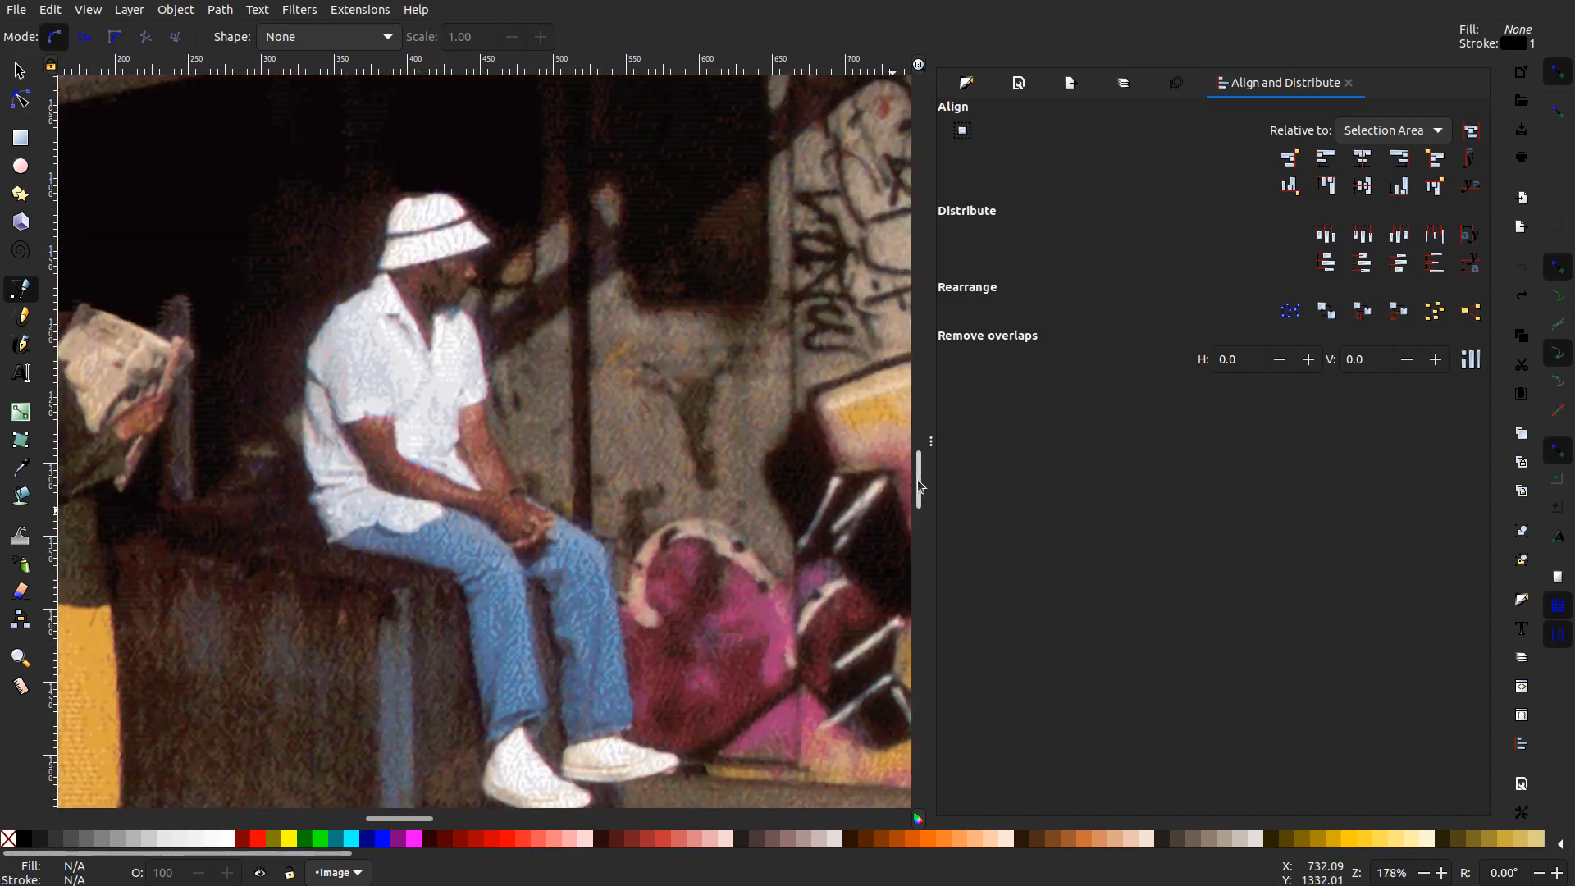
scroll(918, 479, down, 2)
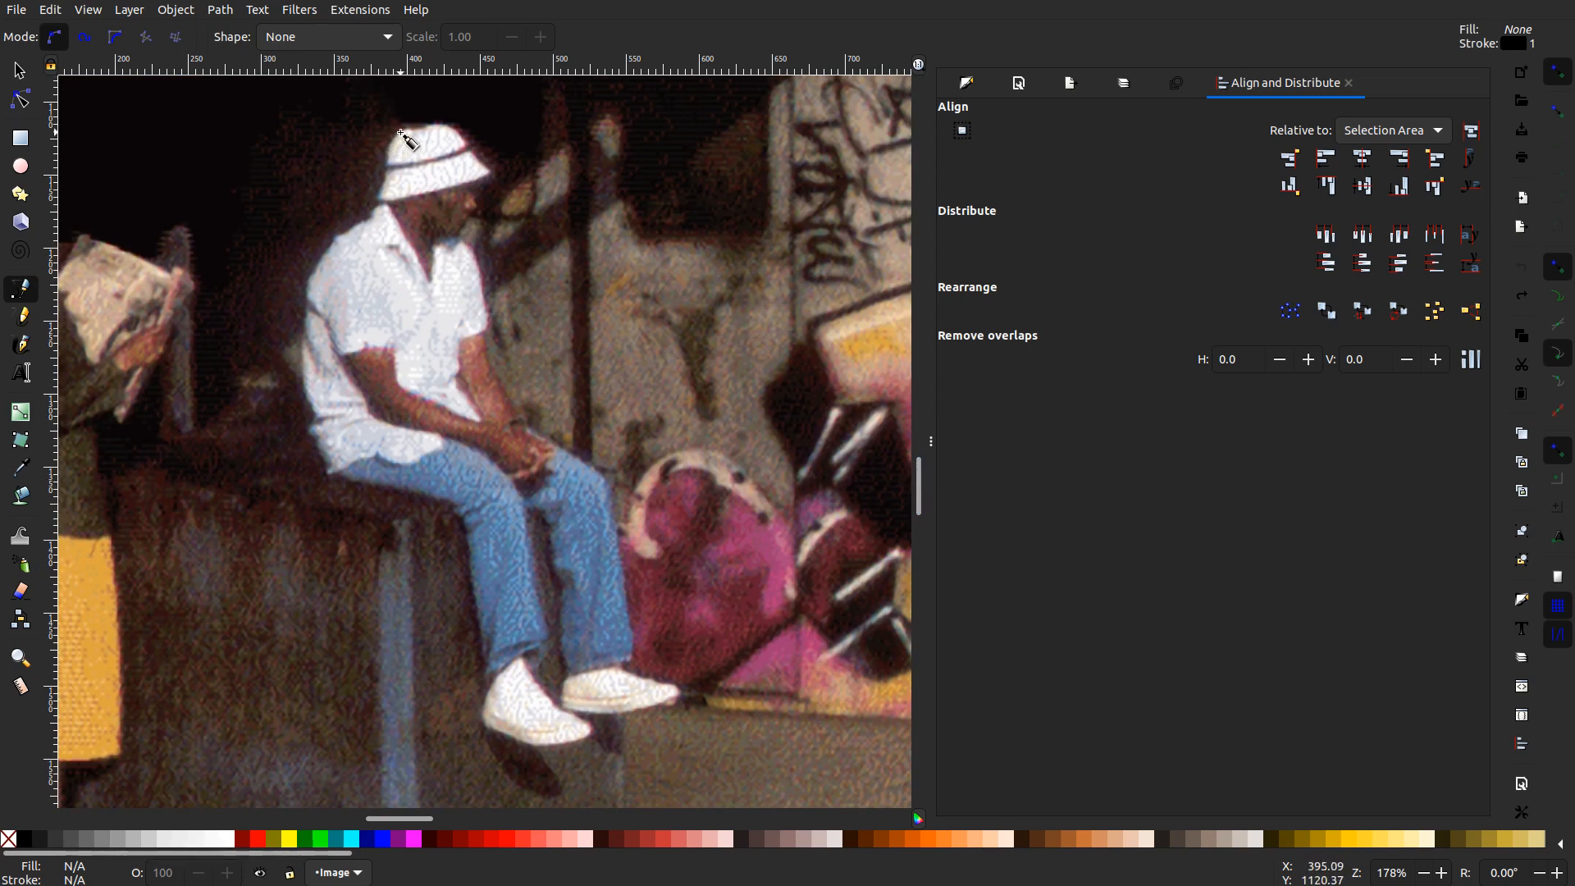
click(399, 133)
click(388, 168)
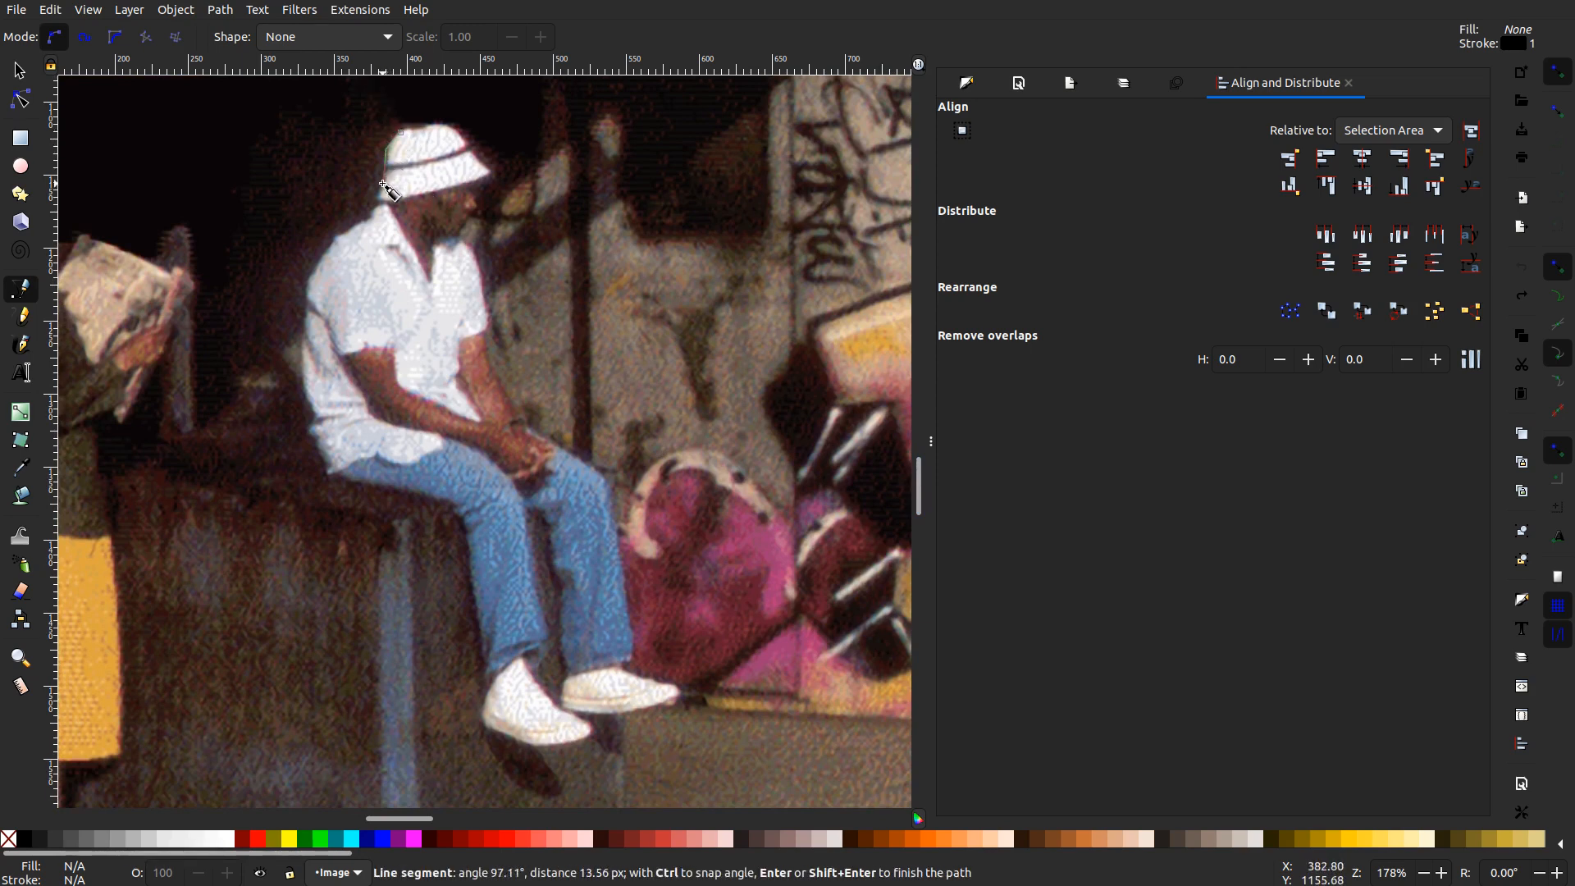
click(383, 184)
click(378, 200)
click(378, 207)
- Continue the Pen path from the collar over the man's shoulder and down his upper back with short straight segments
click(371, 212)
click(372, 218)
click(365, 222)
click(353, 228)
click(336, 239)
click(322, 258)
click(318, 273)
click(310, 278)
click(307, 293)
click(307, 306)
click(306, 321)
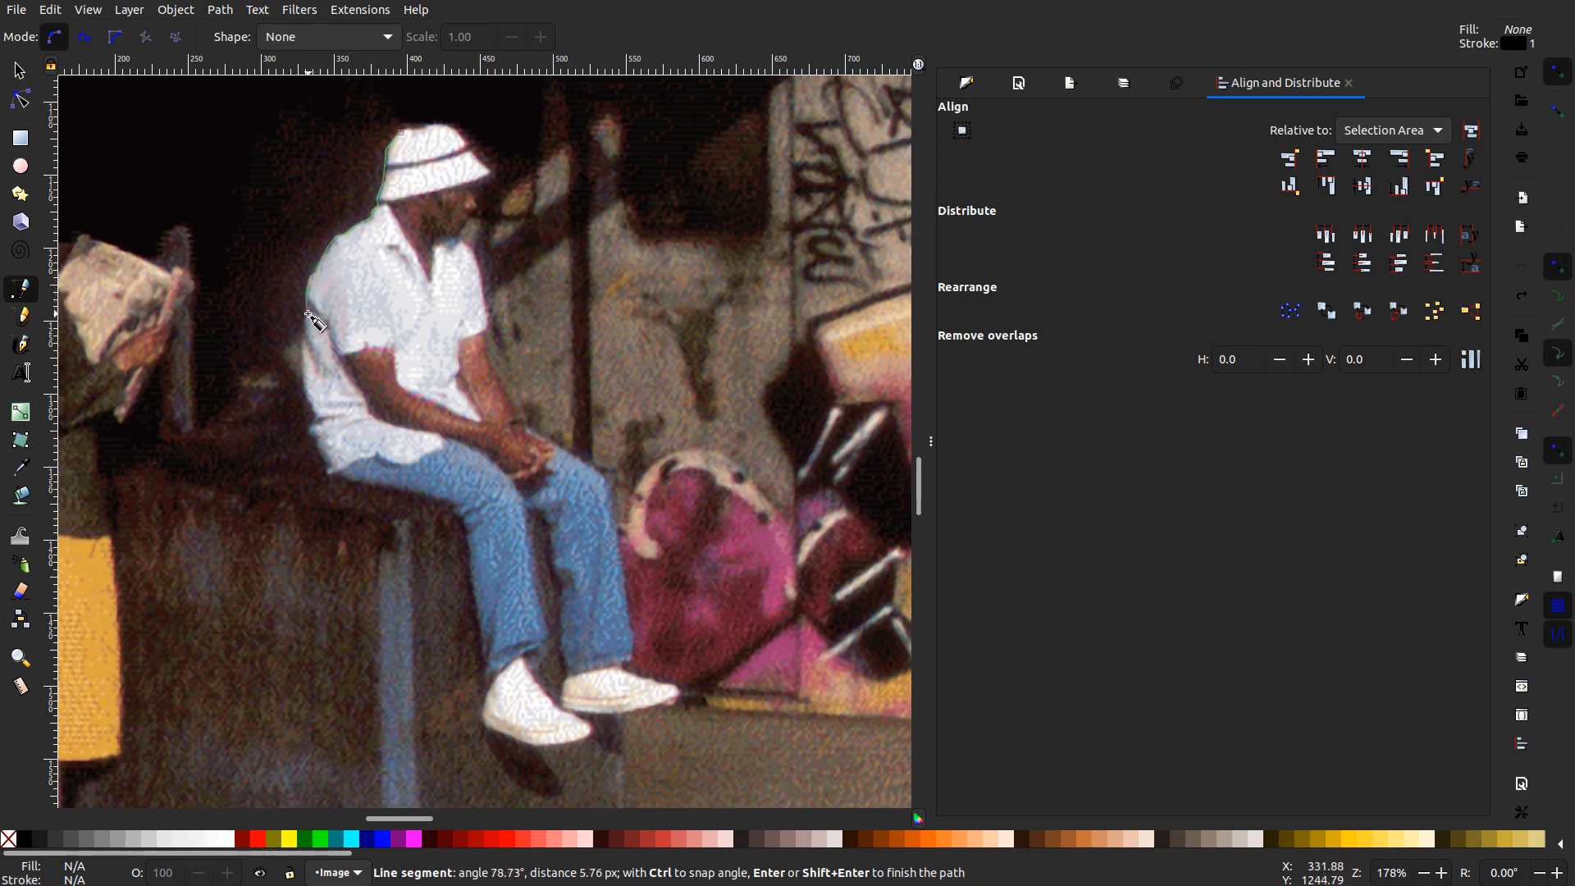
click(305, 335)
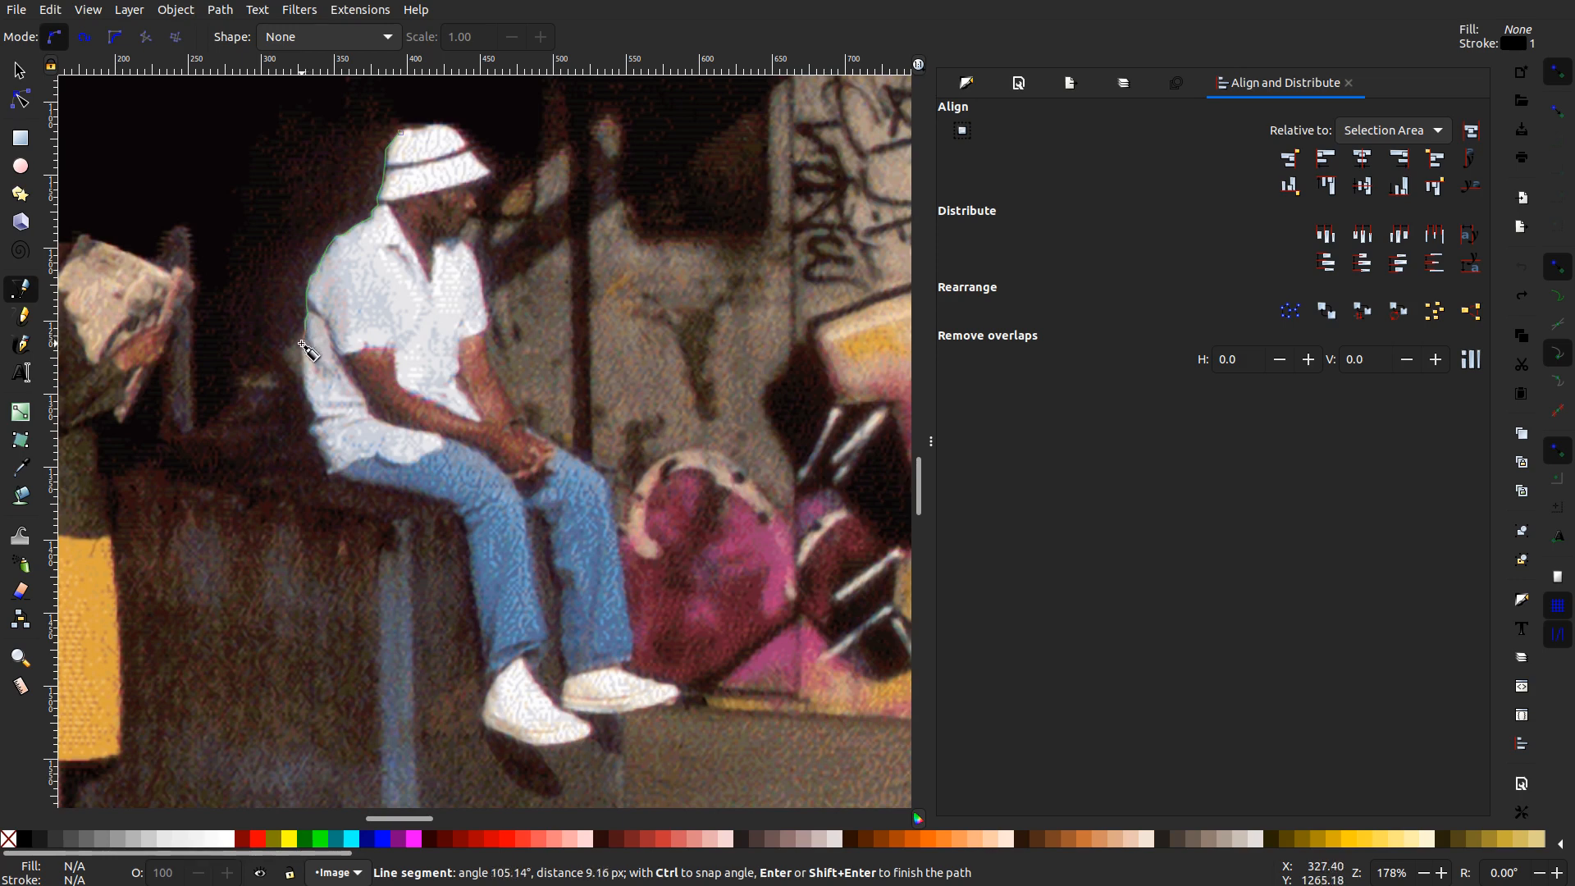
- Continue the path down the man's lower back and around the shirt hem to where he sits on the block
click(302, 346)
click(306, 393)
click(311, 407)
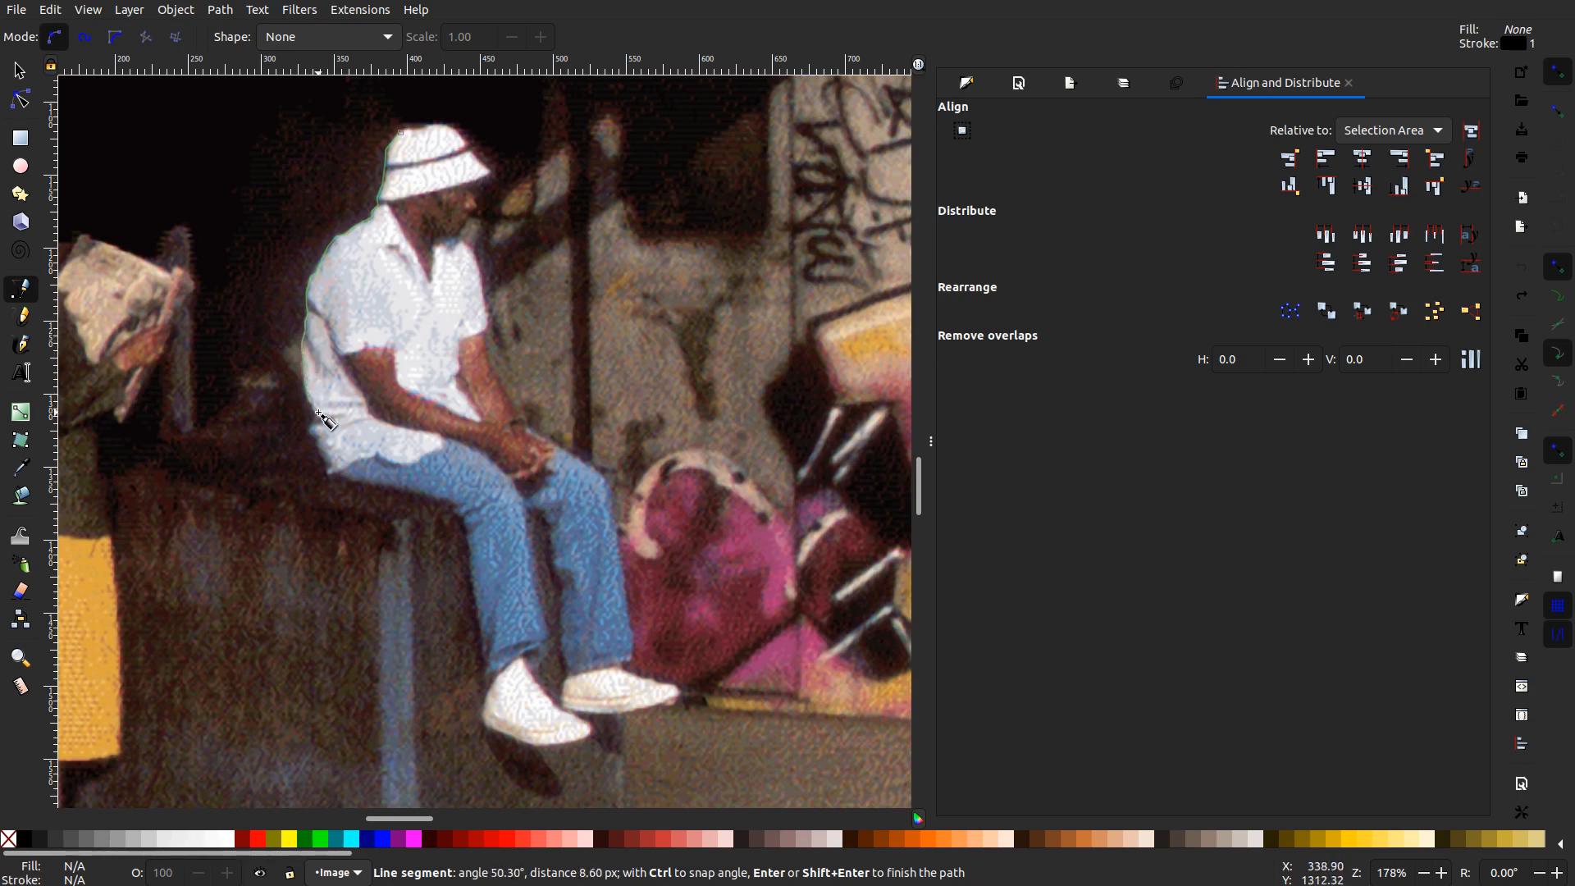
click(311, 435)
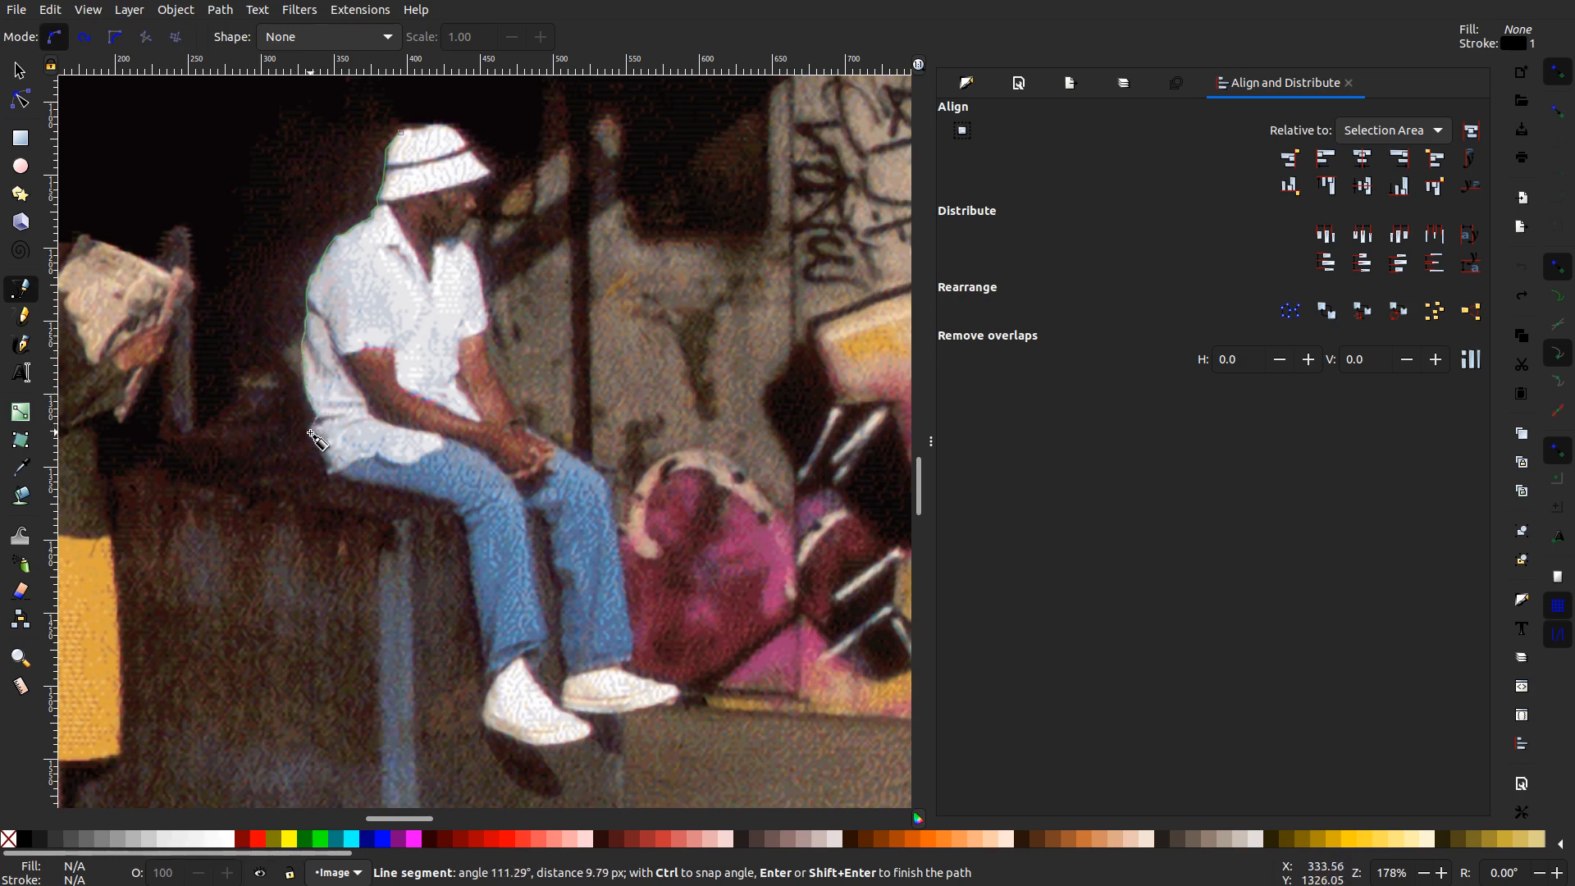
click(319, 443)
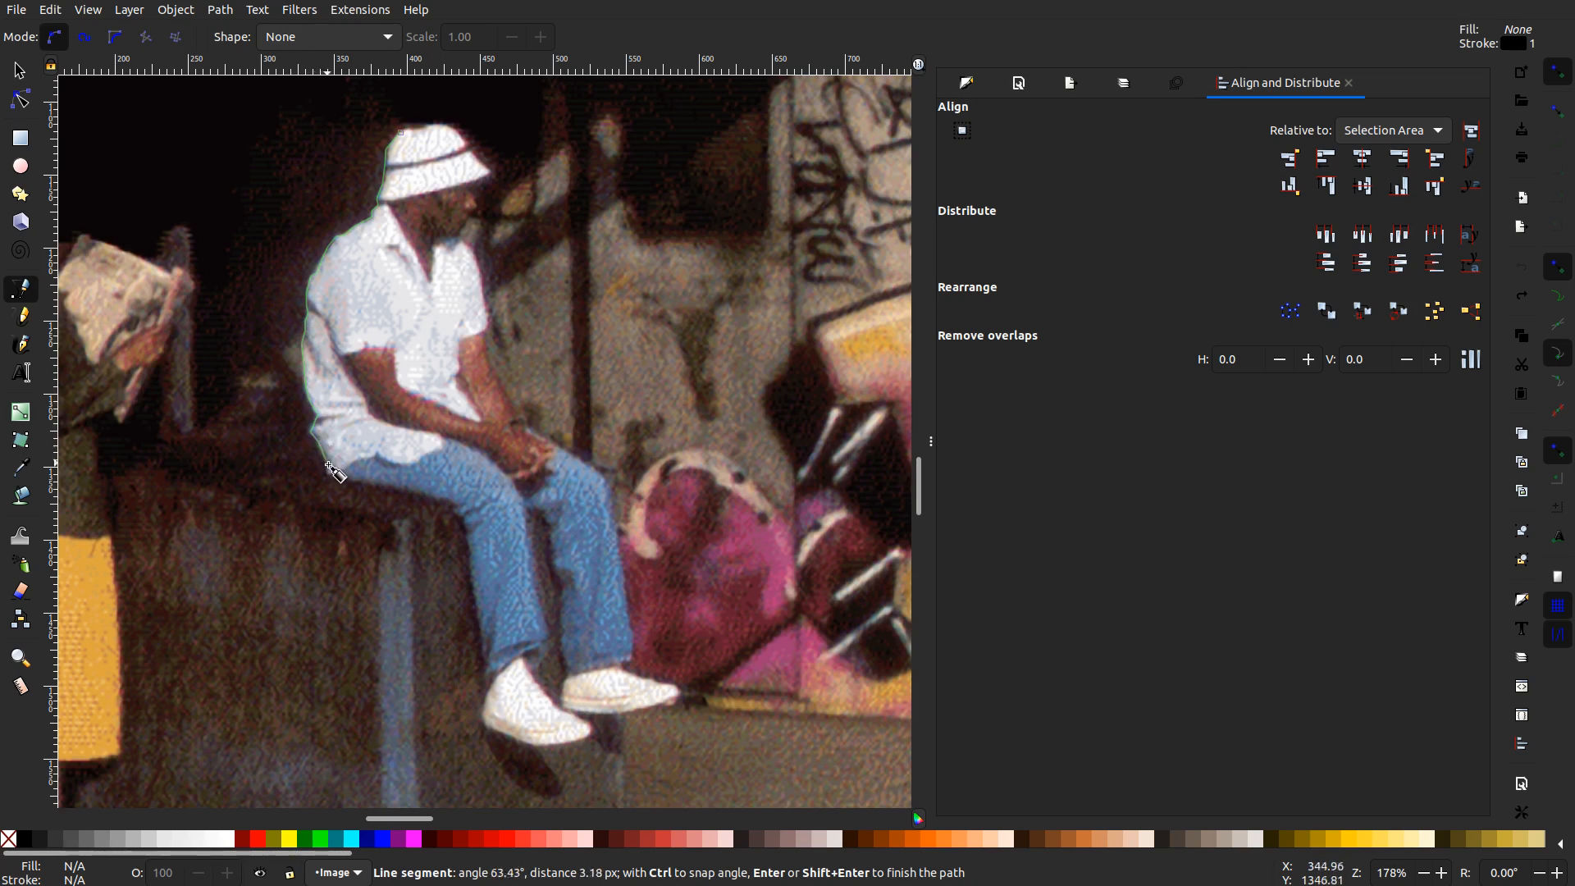
click(335, 482)
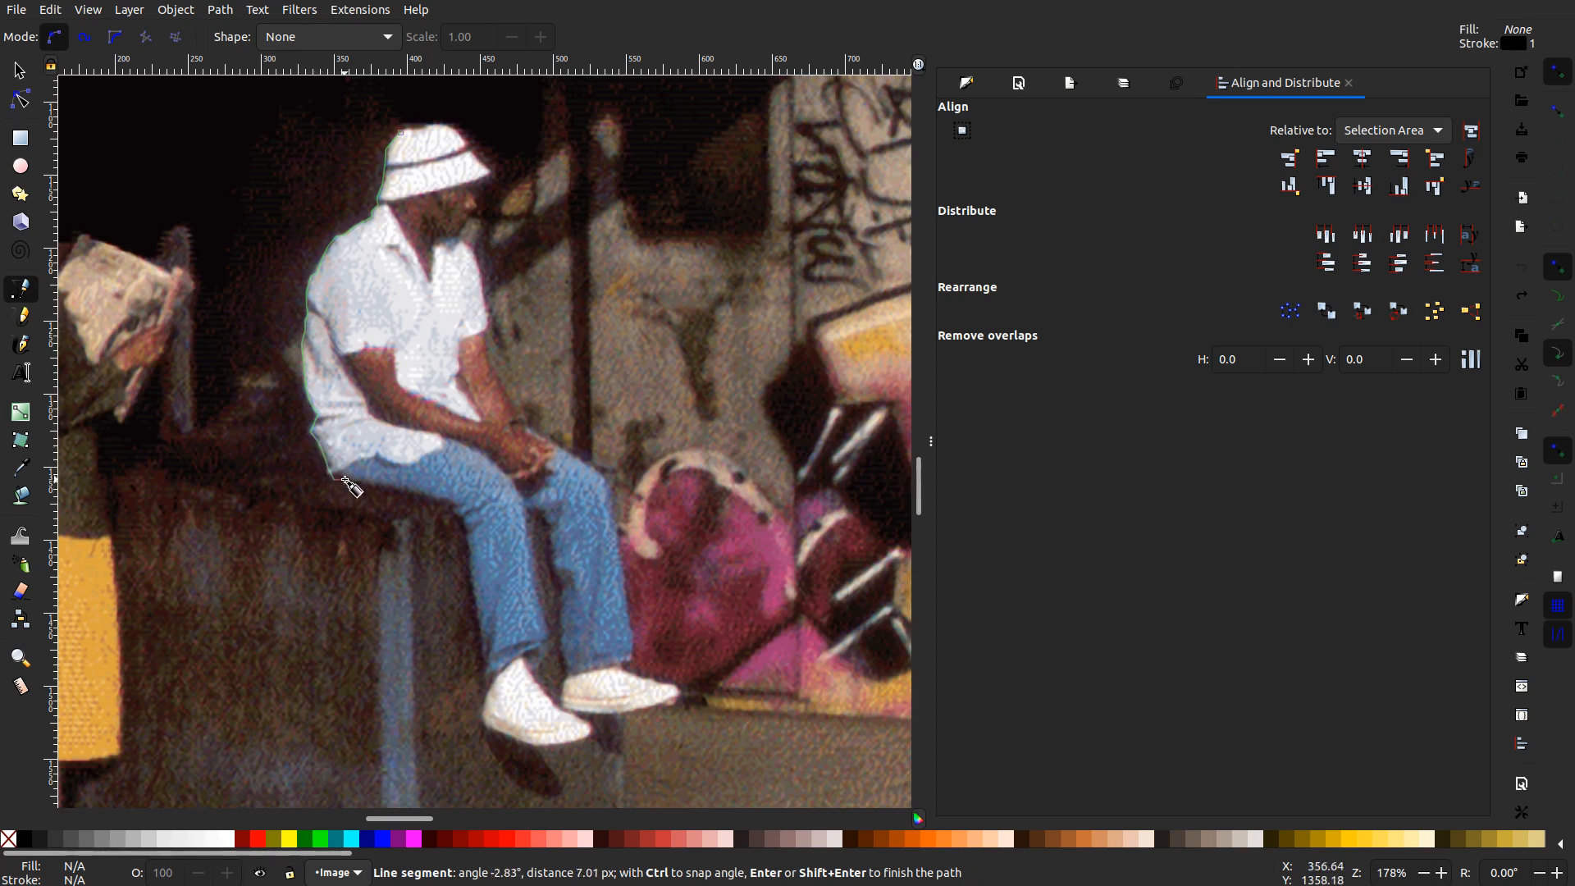
- Trace the underside of the nearer thigh and the back of the trouser leg down to the heel of the shoe
click(415, 494)
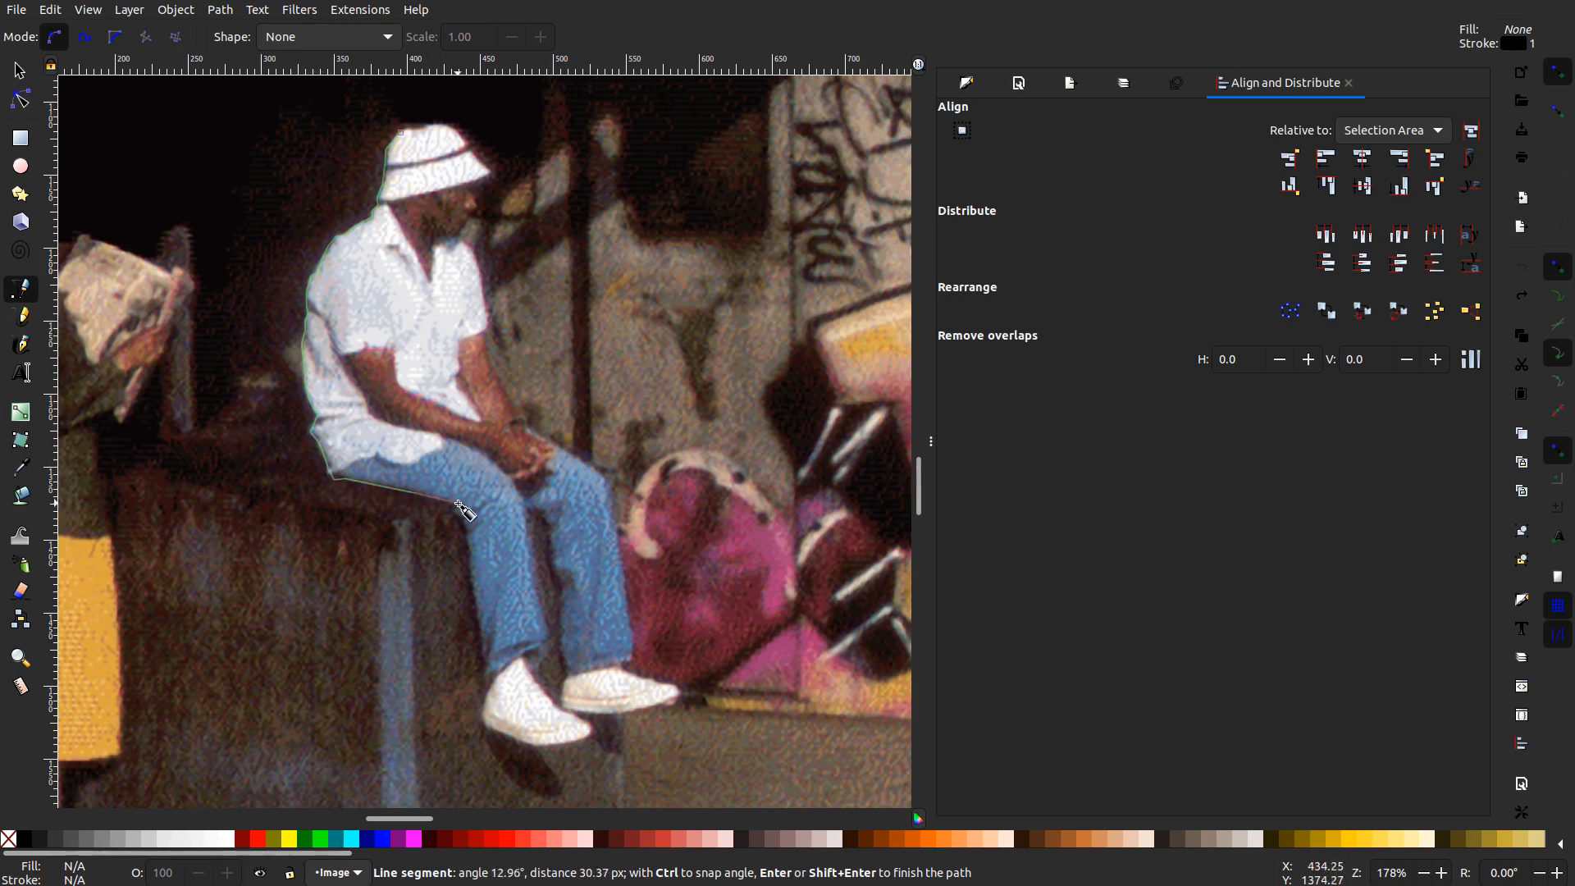
click(451, 503)
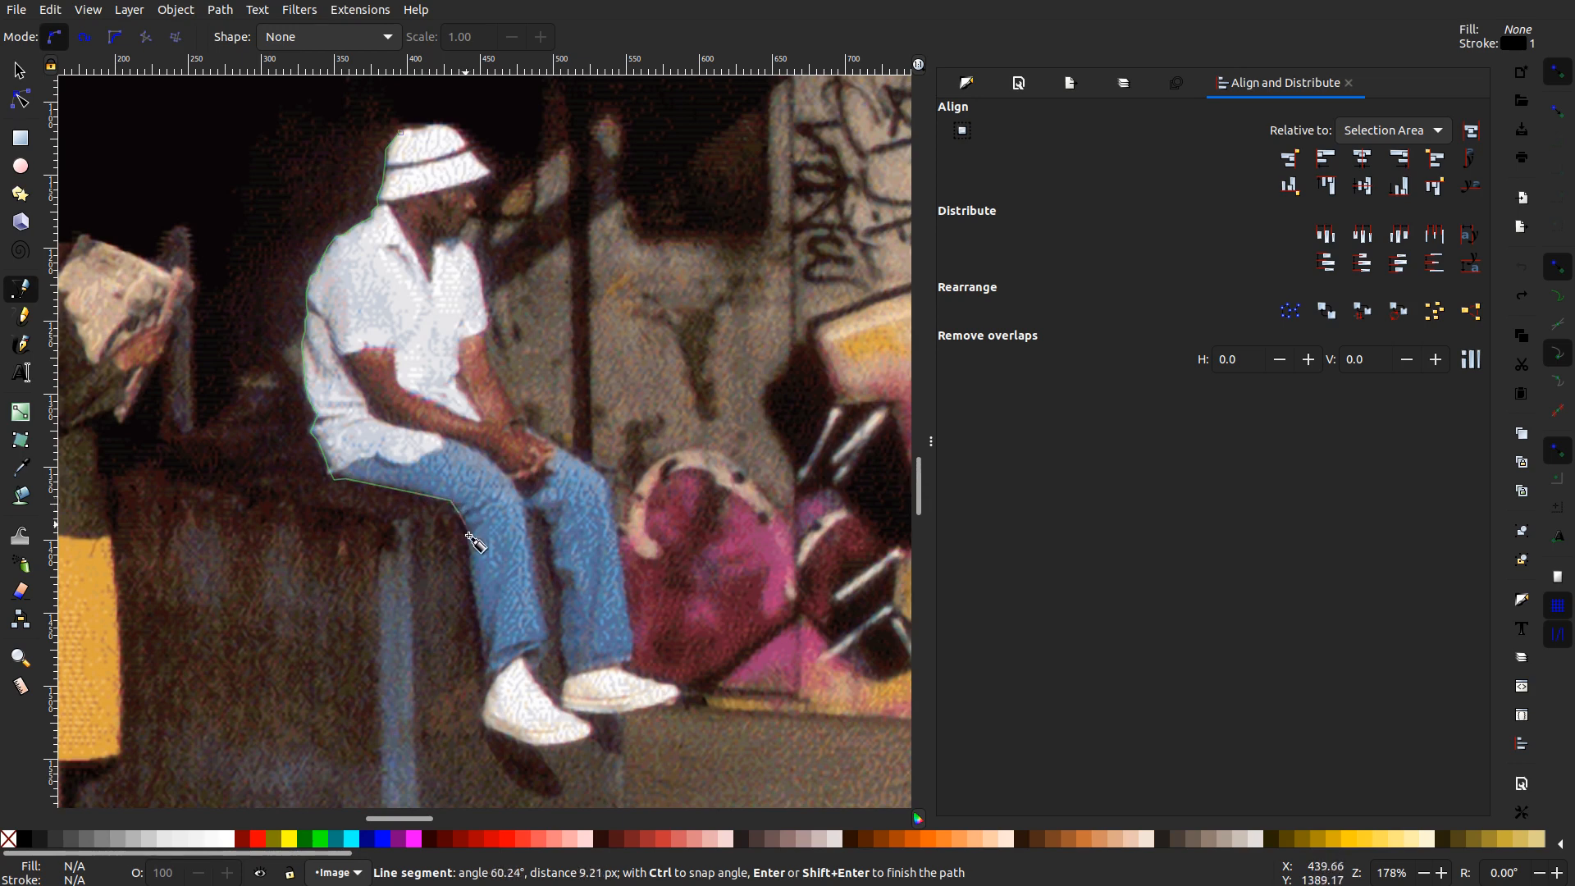
click(466, 530)
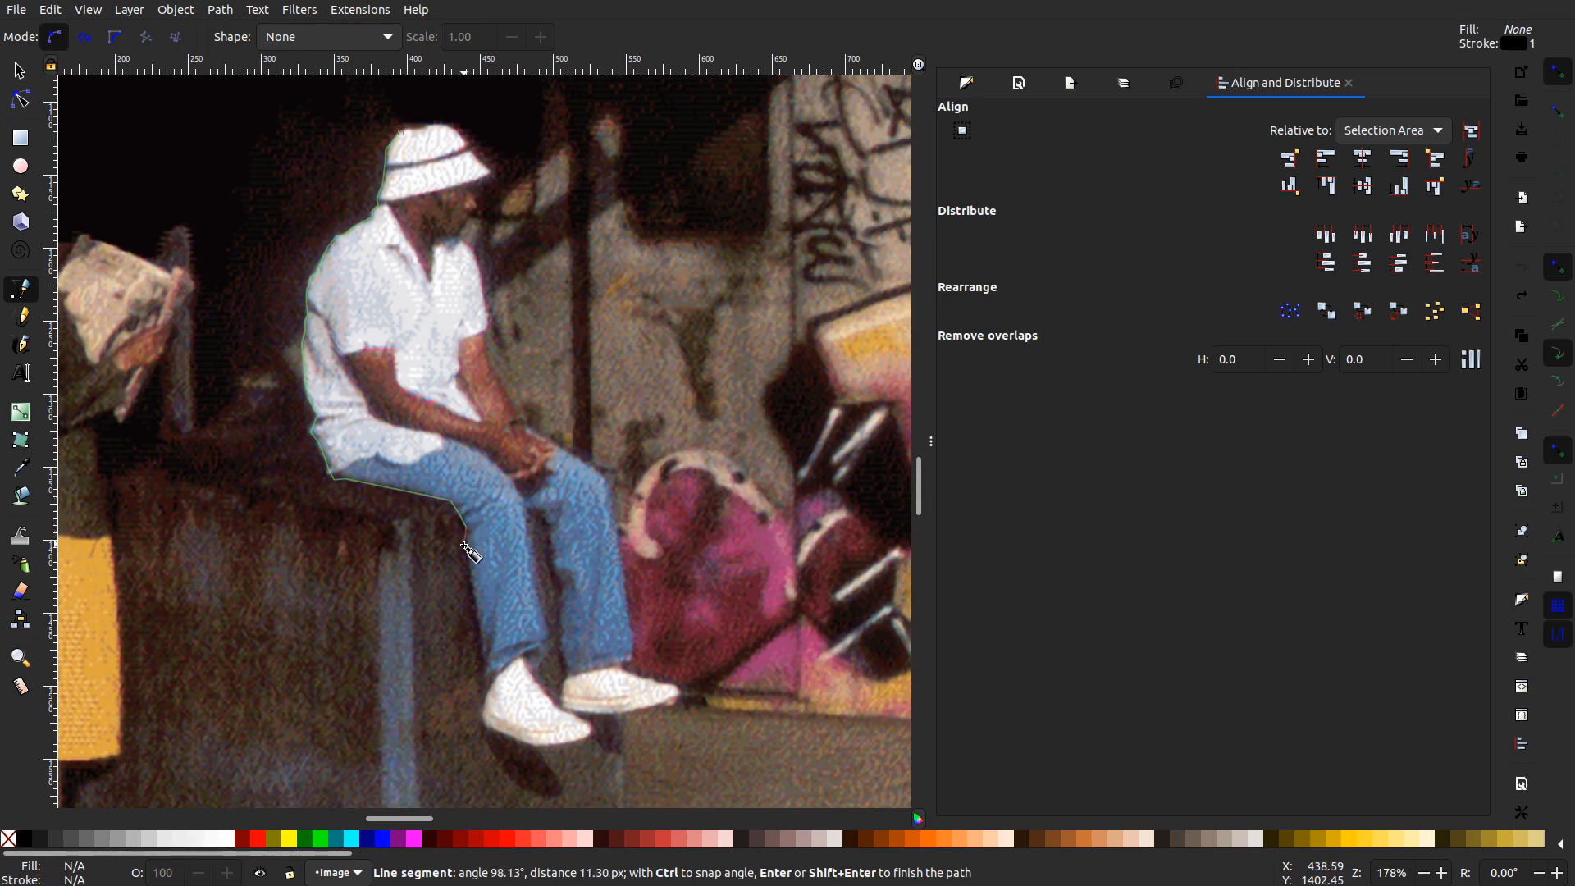
click(467, 549)
click(475, 623)
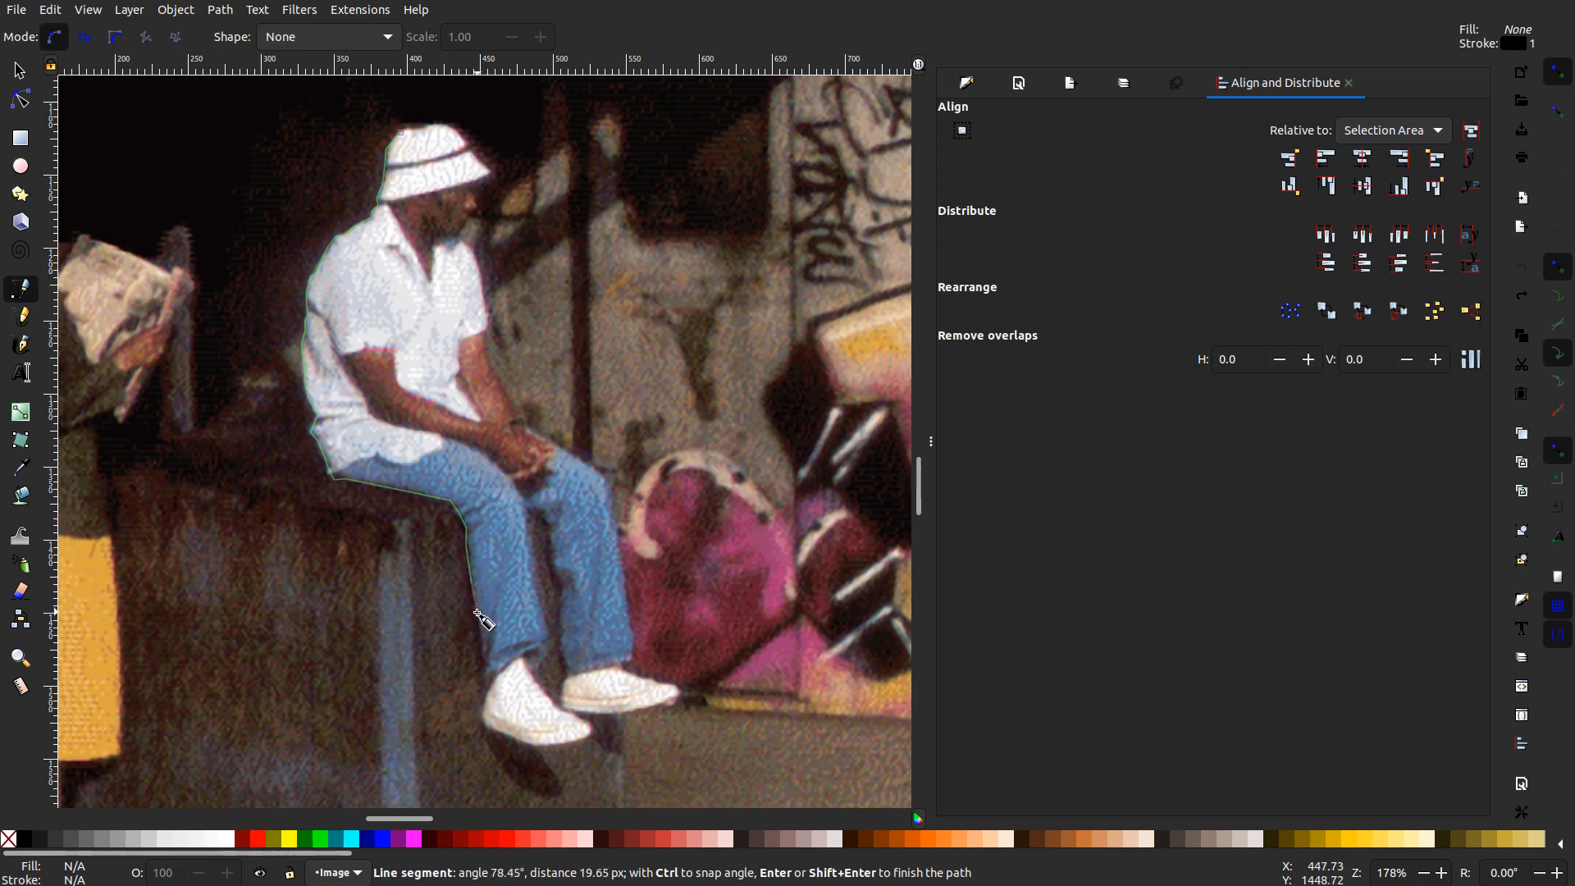
click(483, 654)
click(486, 676)
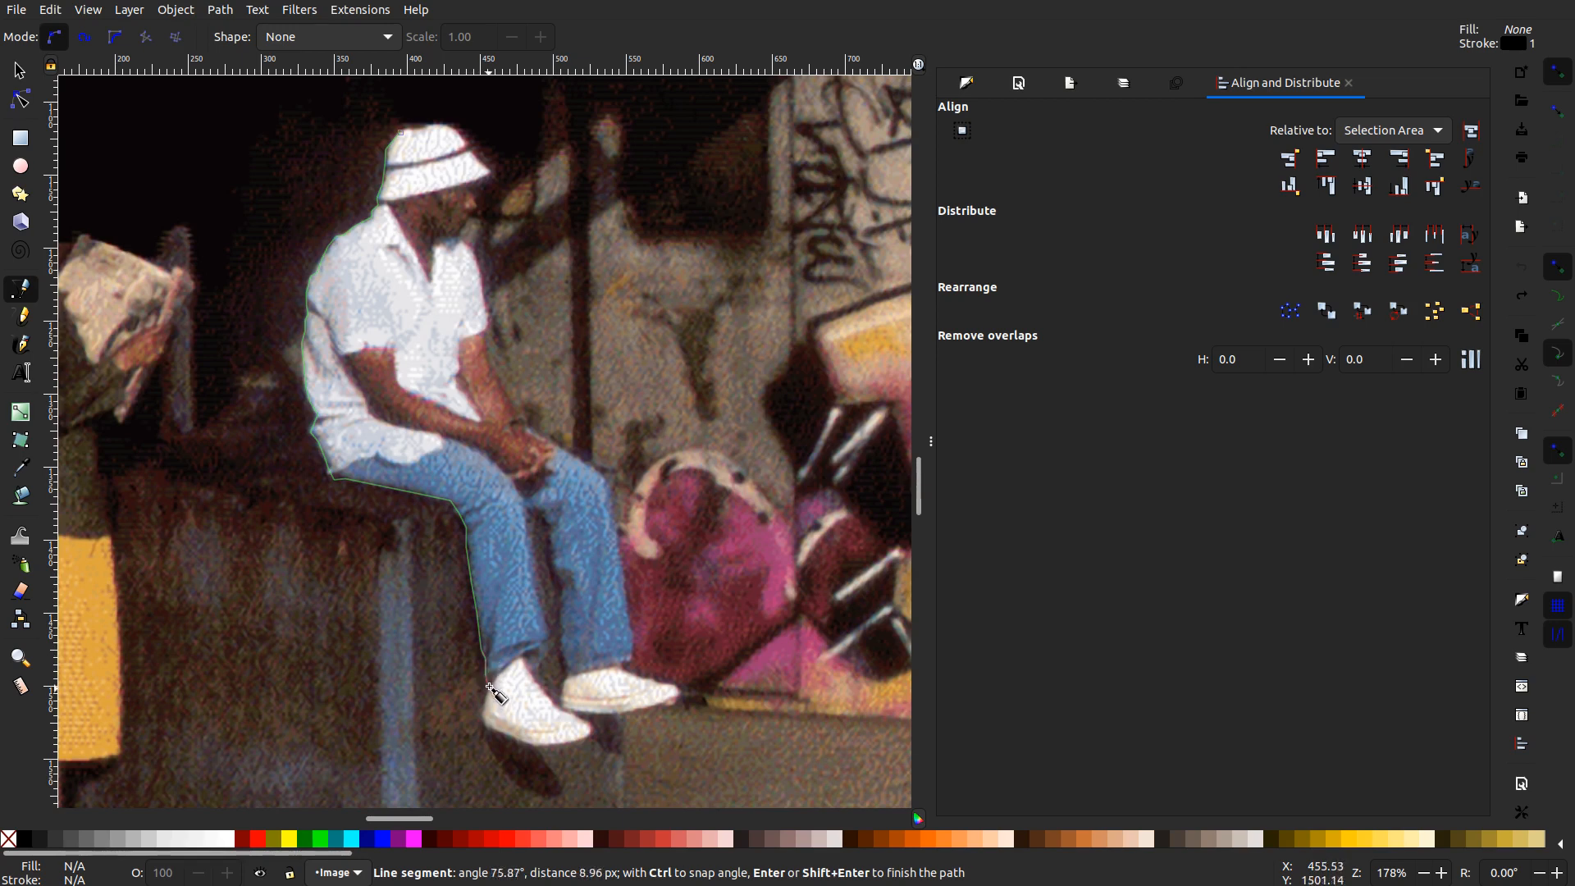
- Trace the nearer white shoe from the heel along the sole and around its toe to the other shoe
click(486, 696)
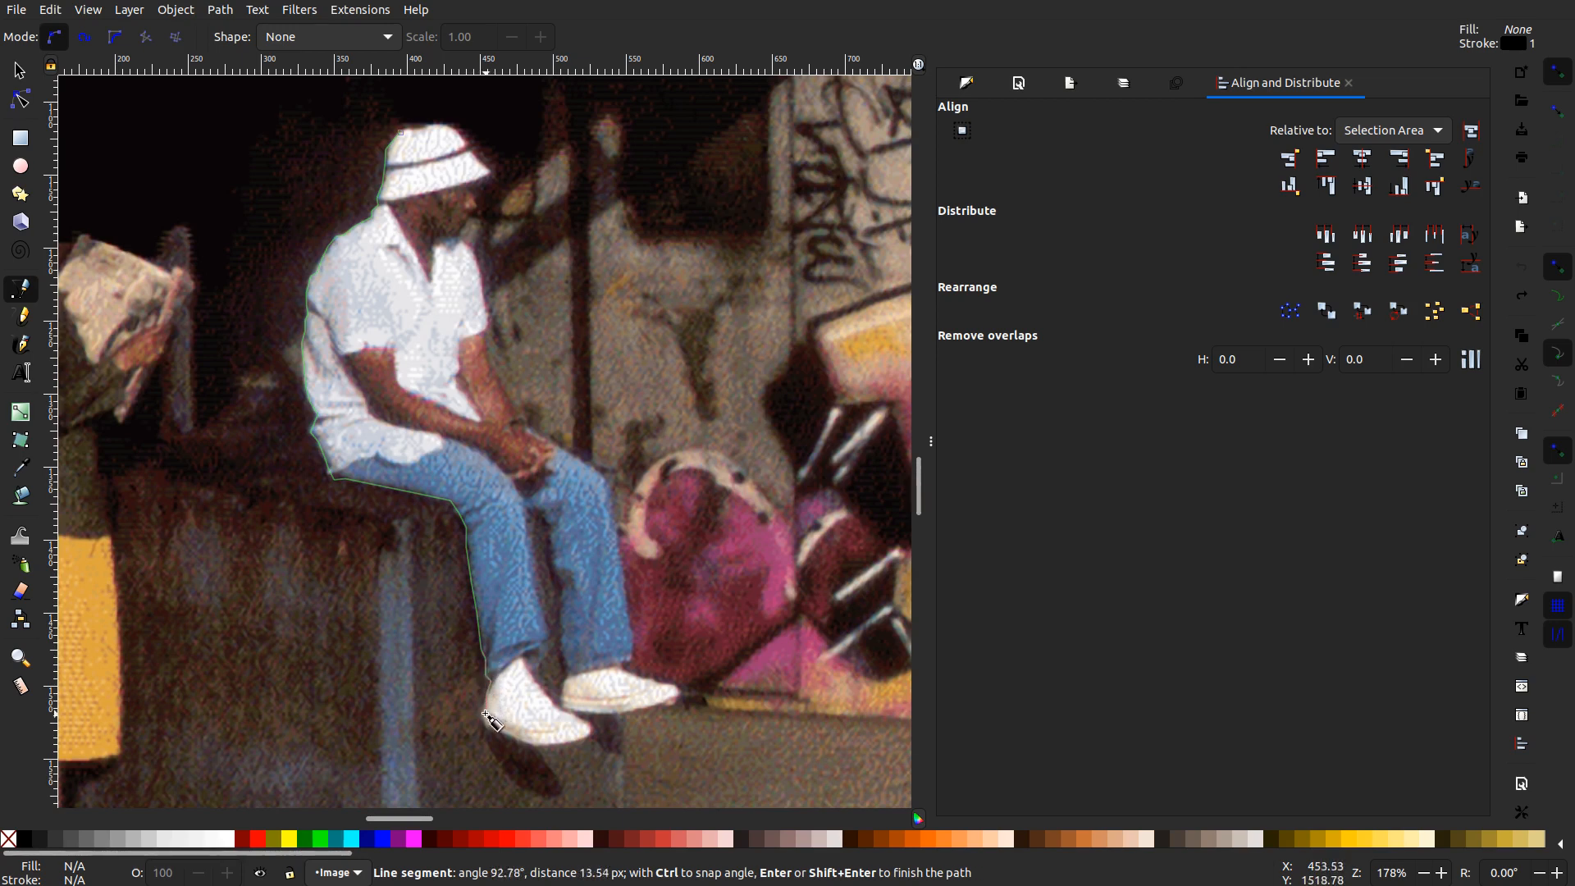
click(492, 735)
click(503, 734)
click(541, 743)
click(586, 738)
click(590, 721)
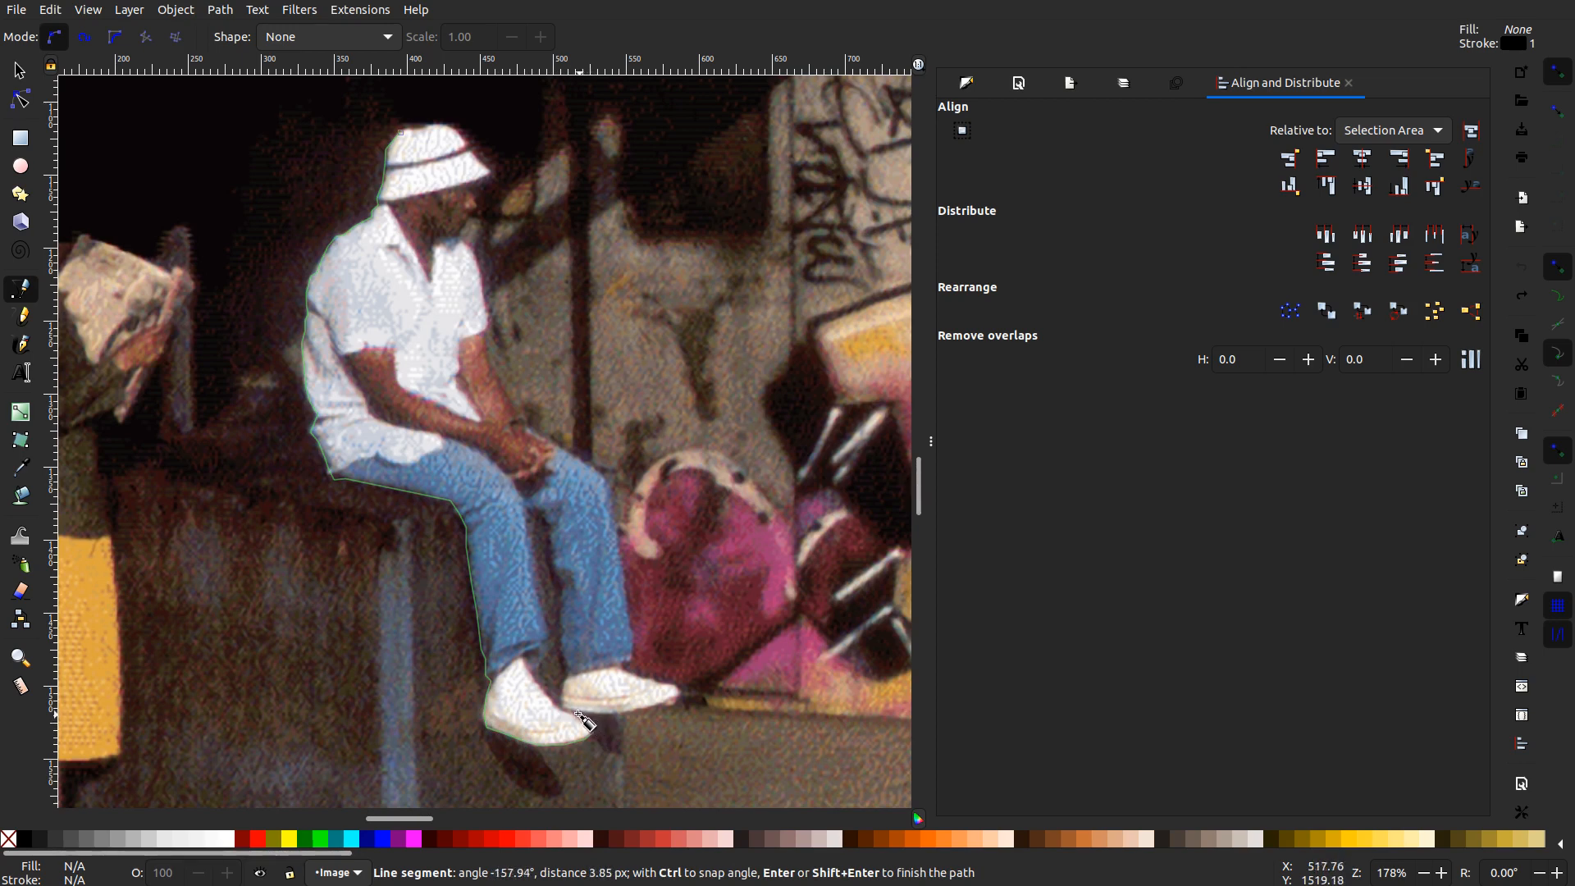
click(578, 713)
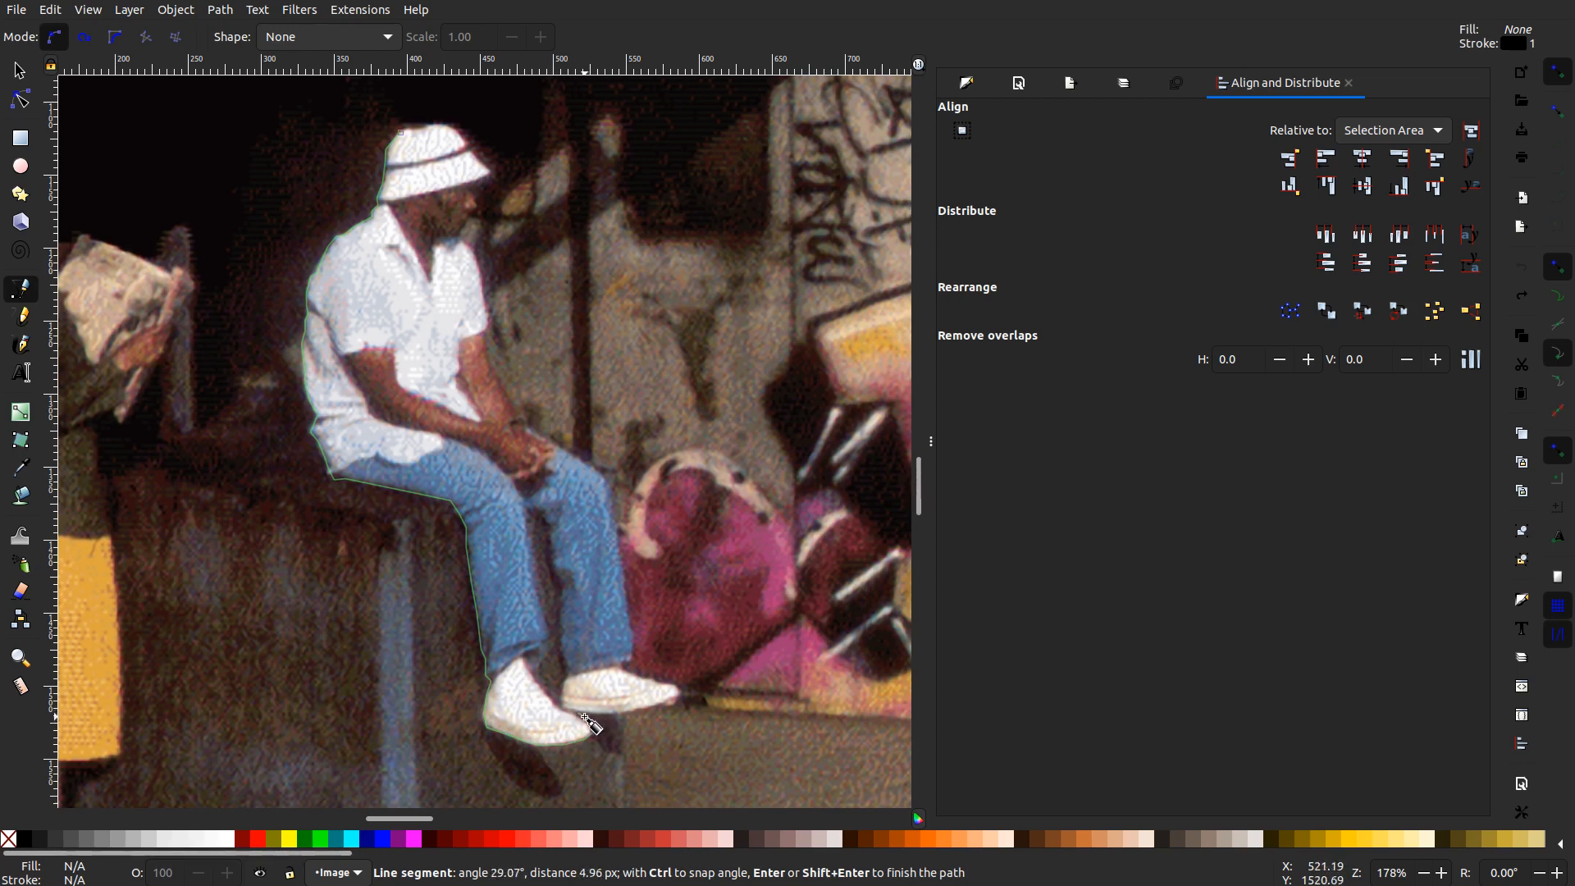
click(585, 719)
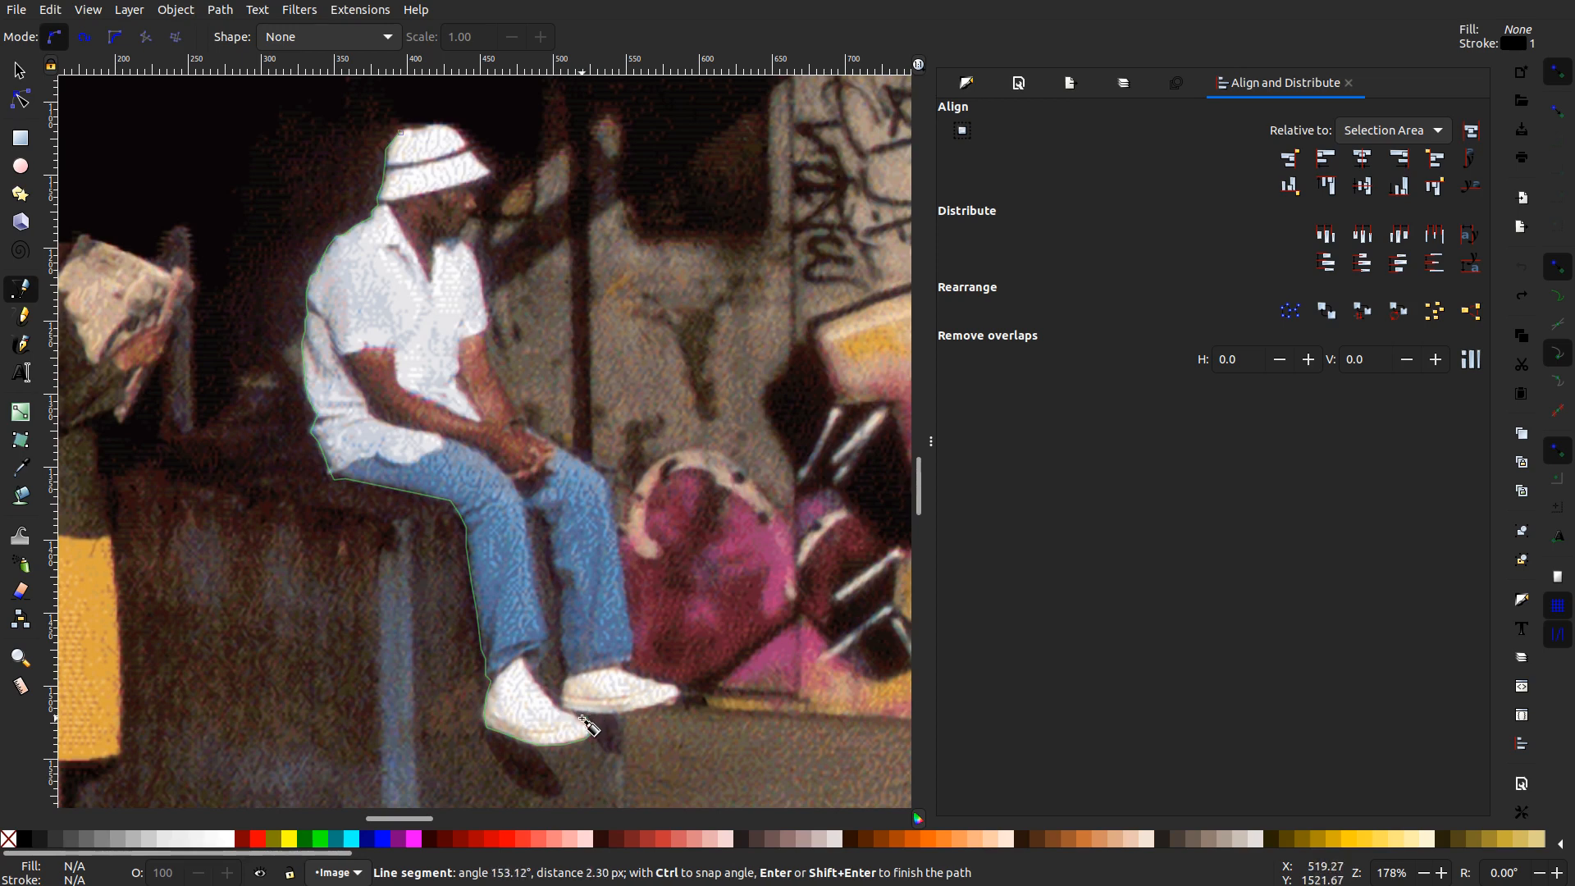
click(585, 724)
click(583, 719)
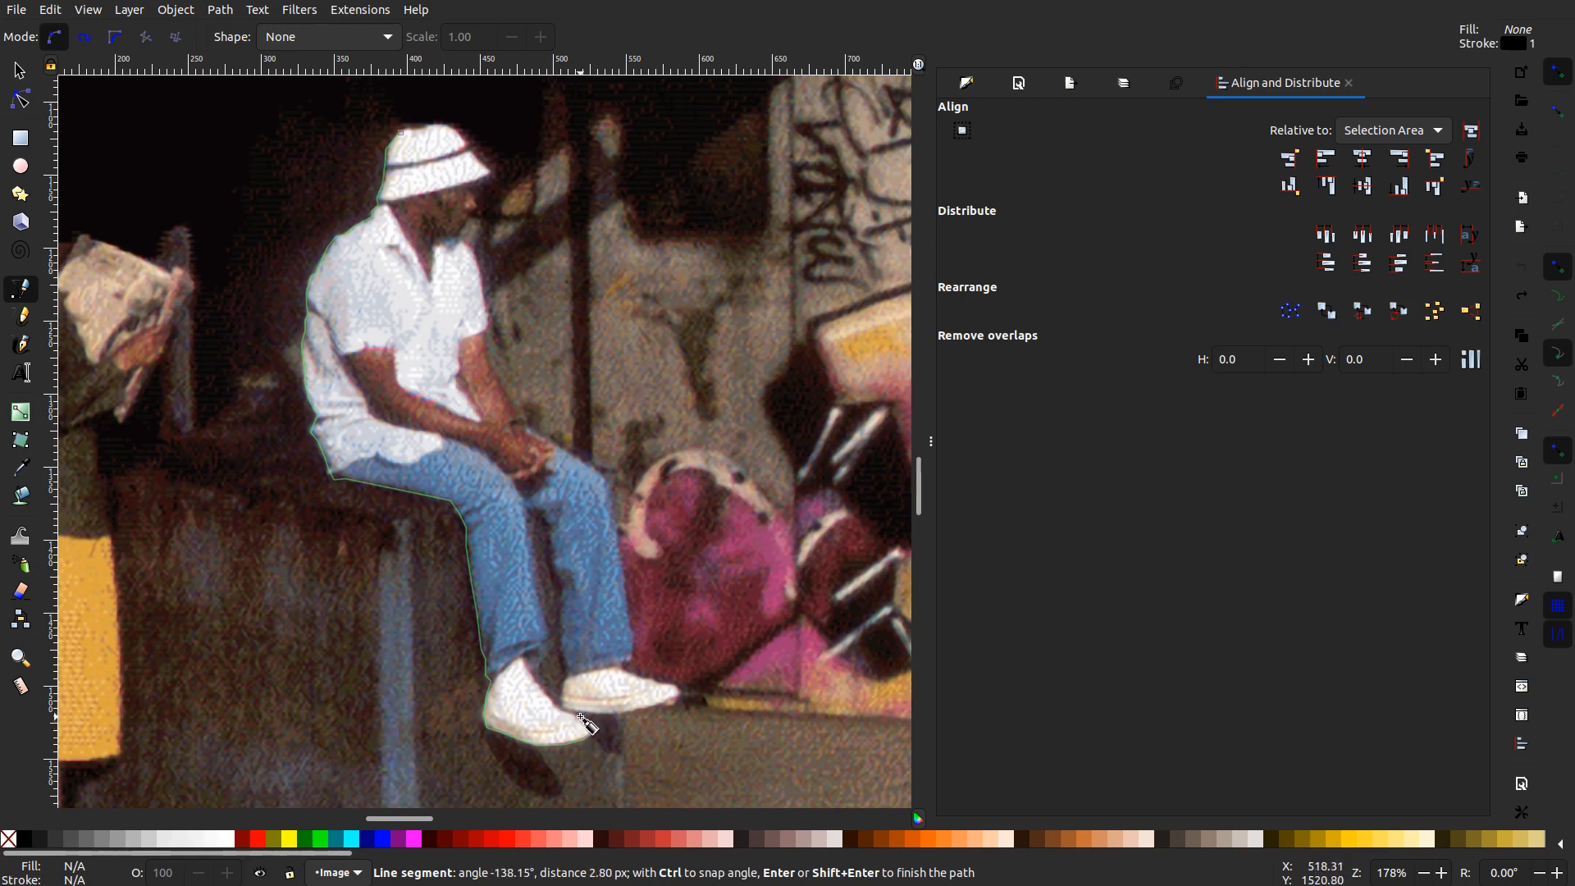
click(580, 718)
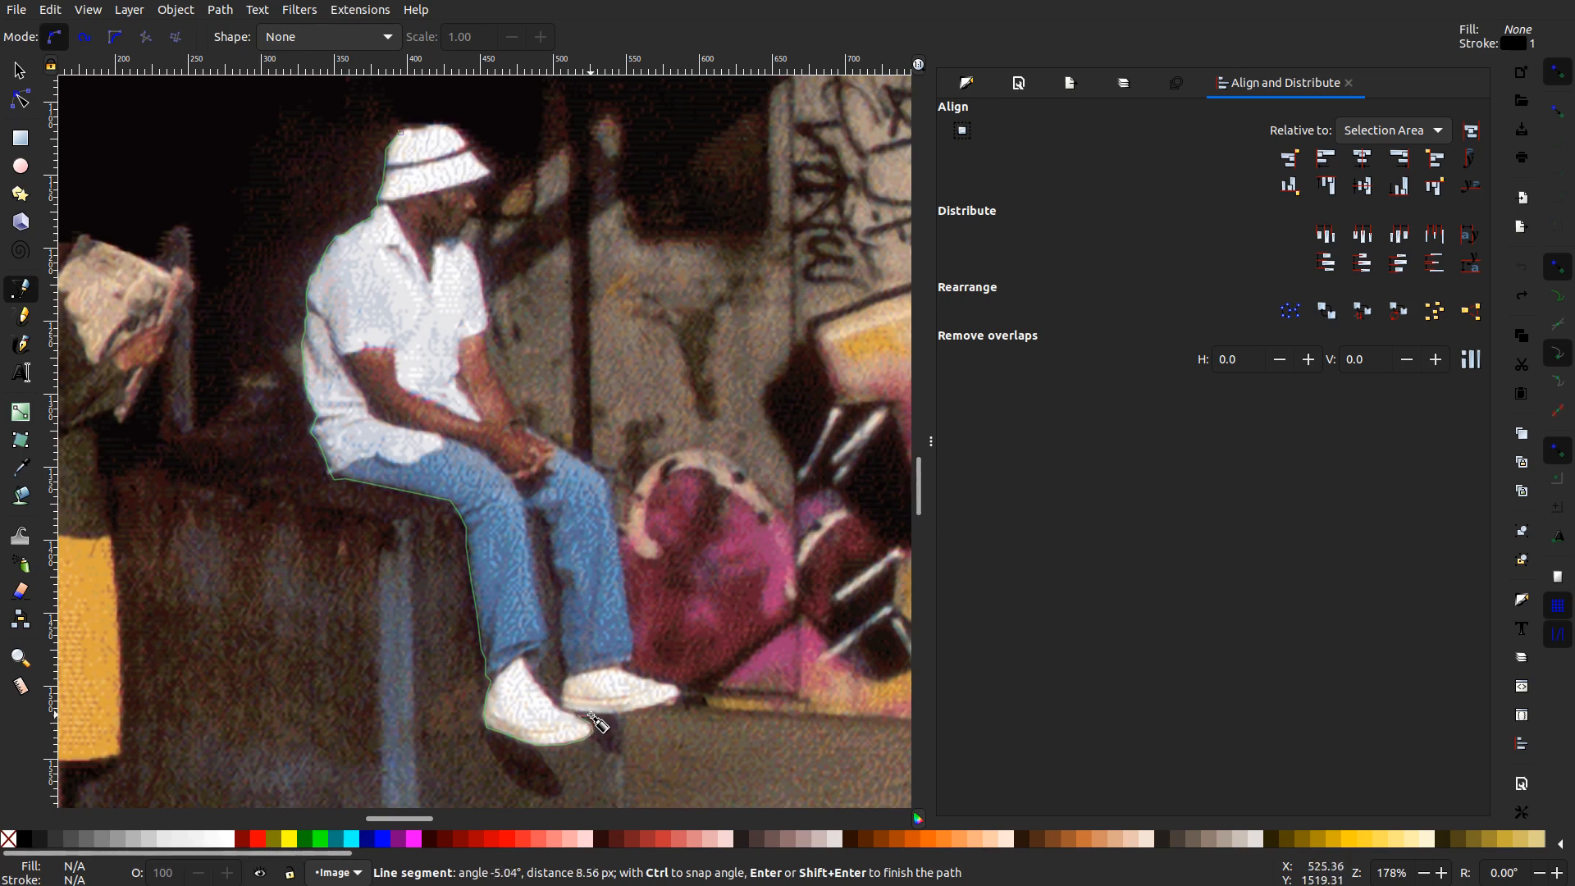
- Outline the farther white shoe along its sole, around the toe and back over its top to the trouser cuff
click(604, 716)
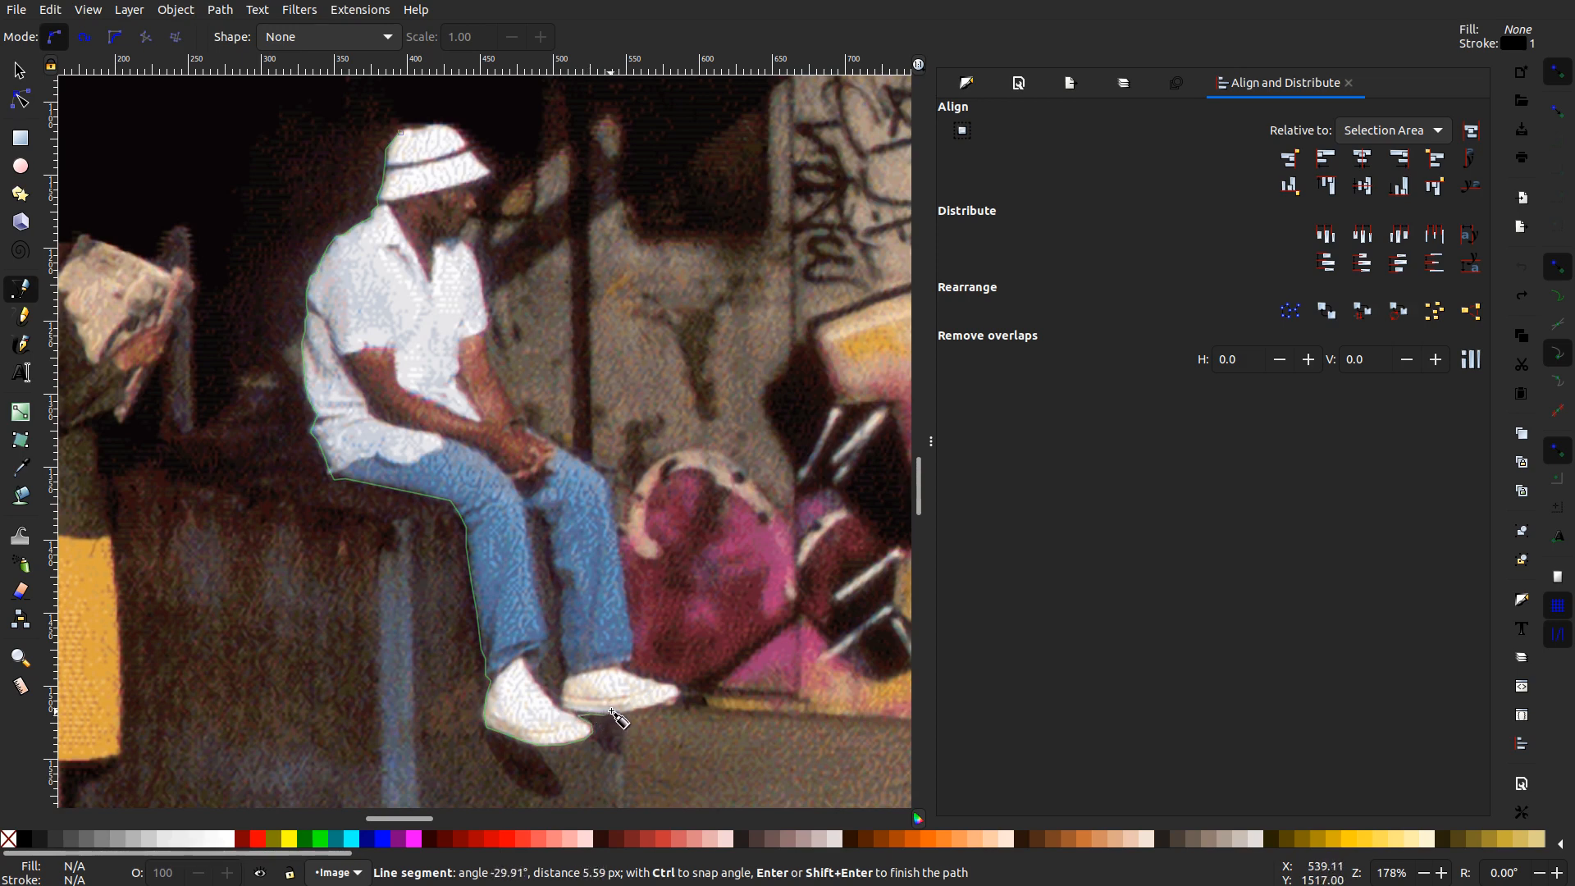
click(618, 716)
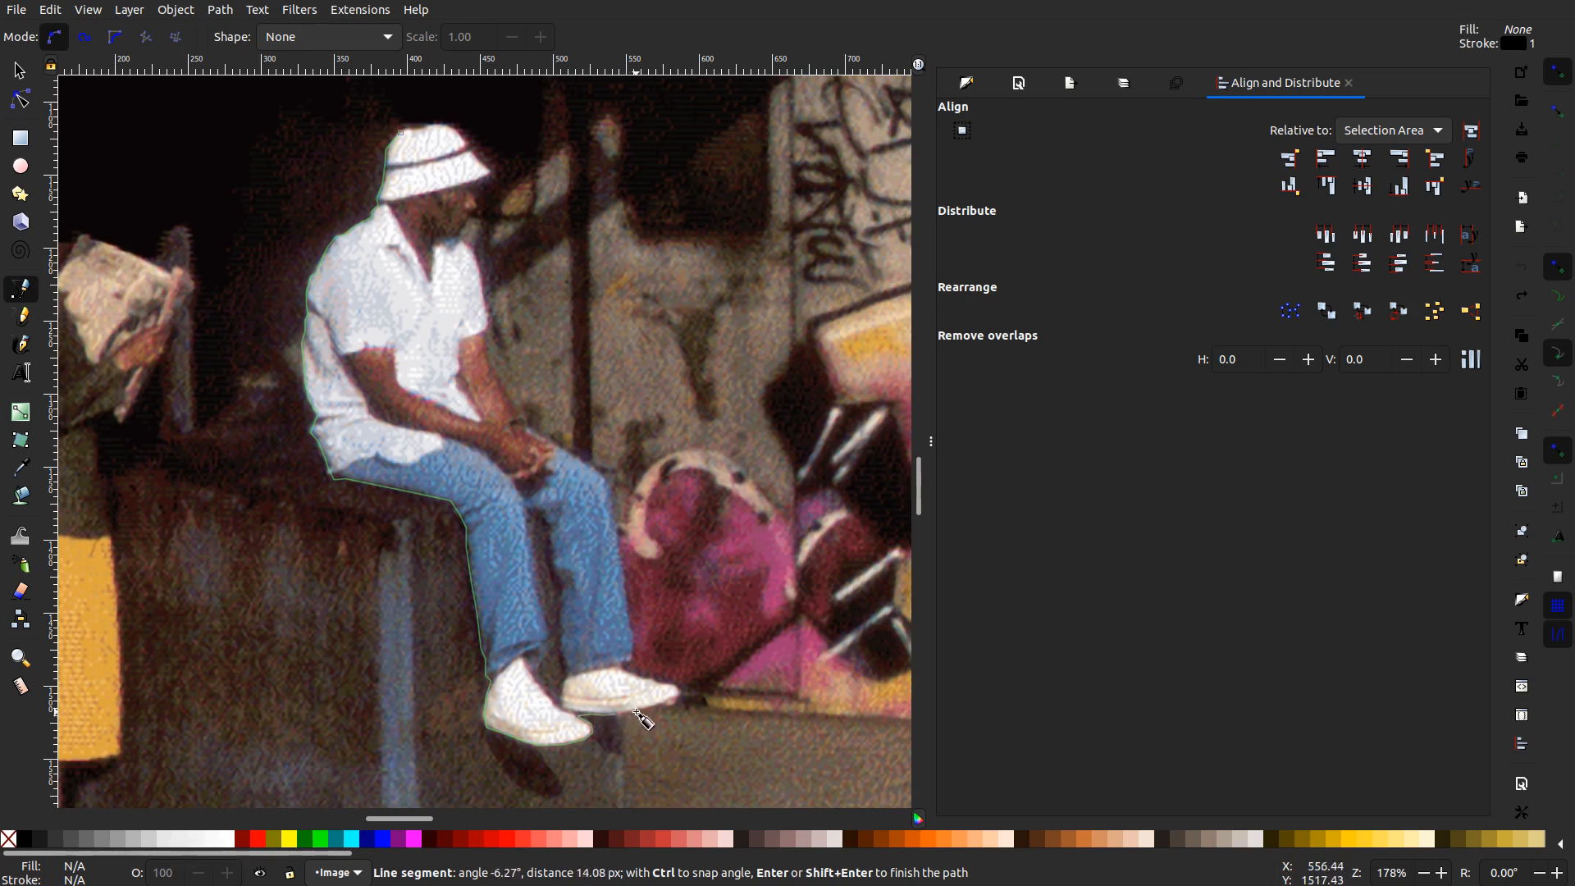
click(638, 713)
click(657, 708)
click(683, 697)
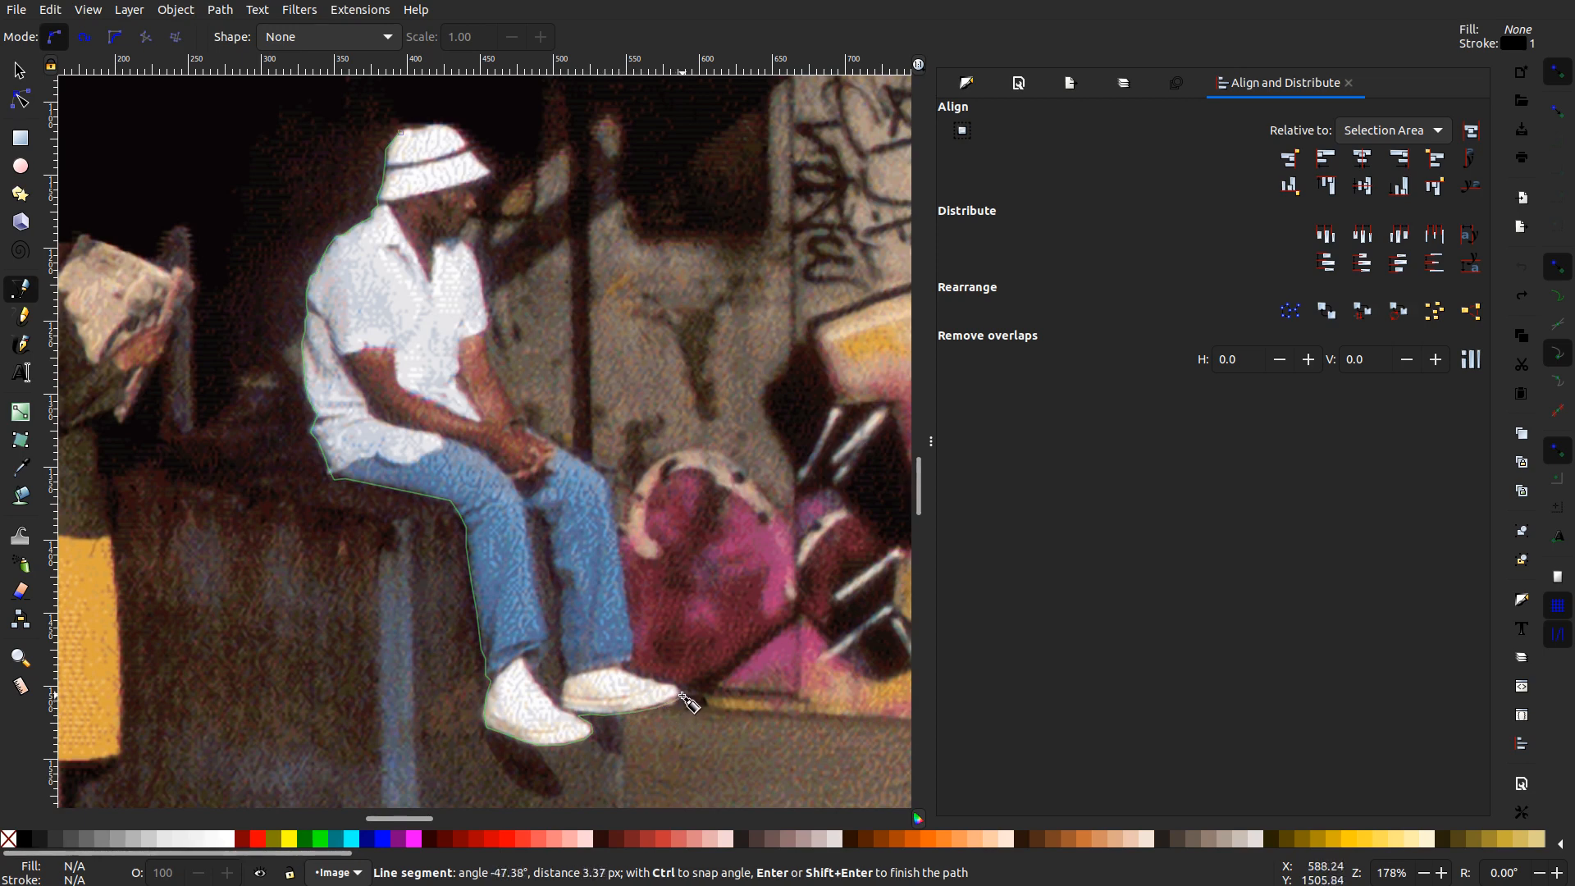
click(681, 693)
click(671, 686)
click(653, 679)
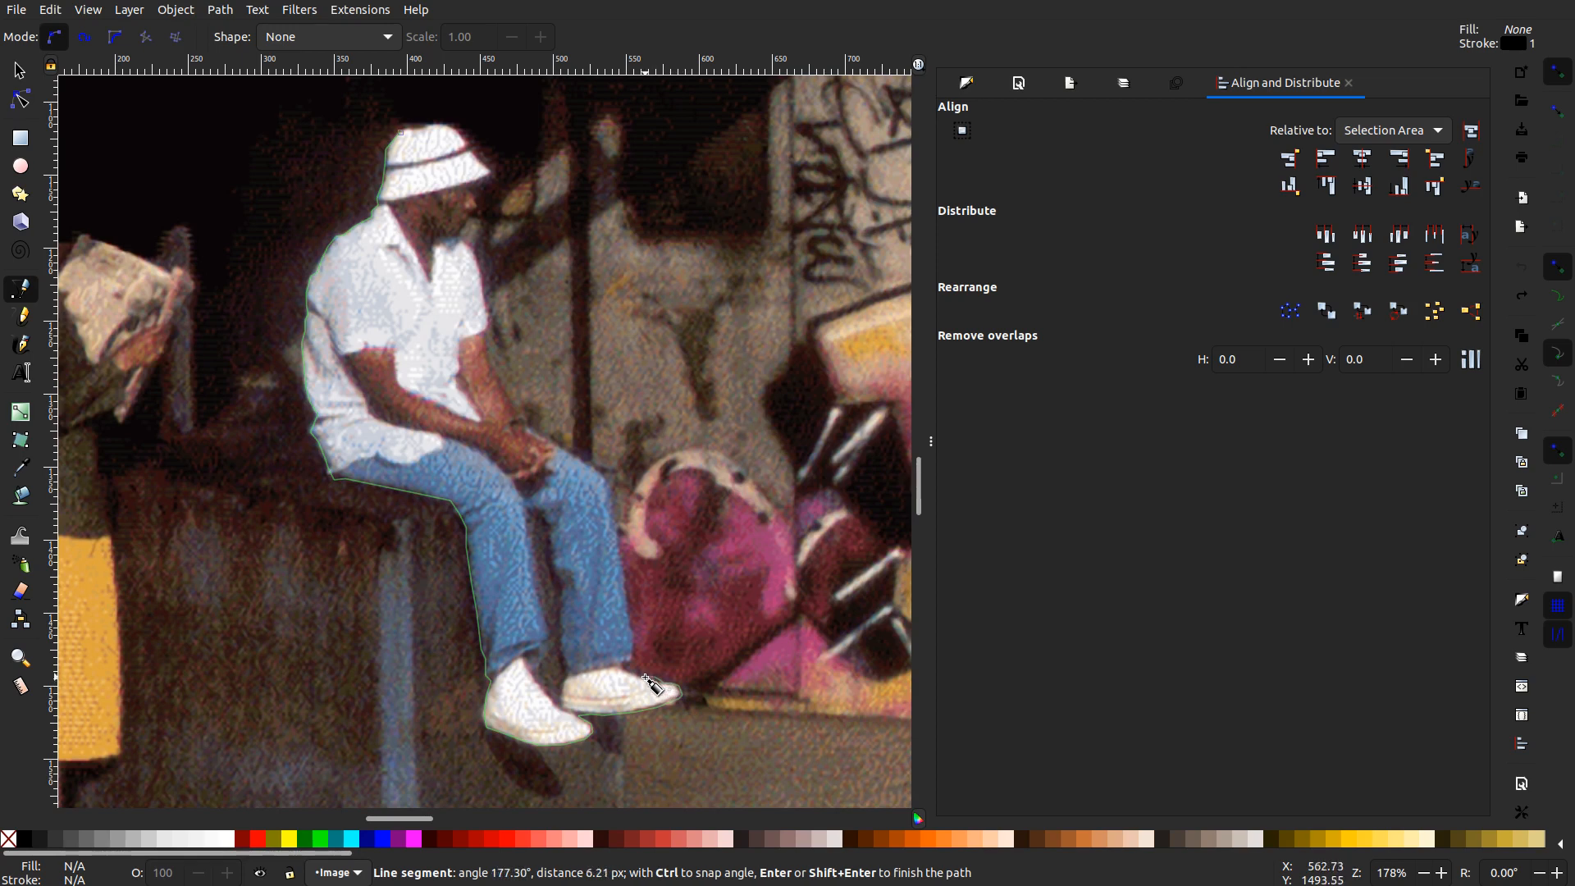
click(630, 674)
click(624, 666)
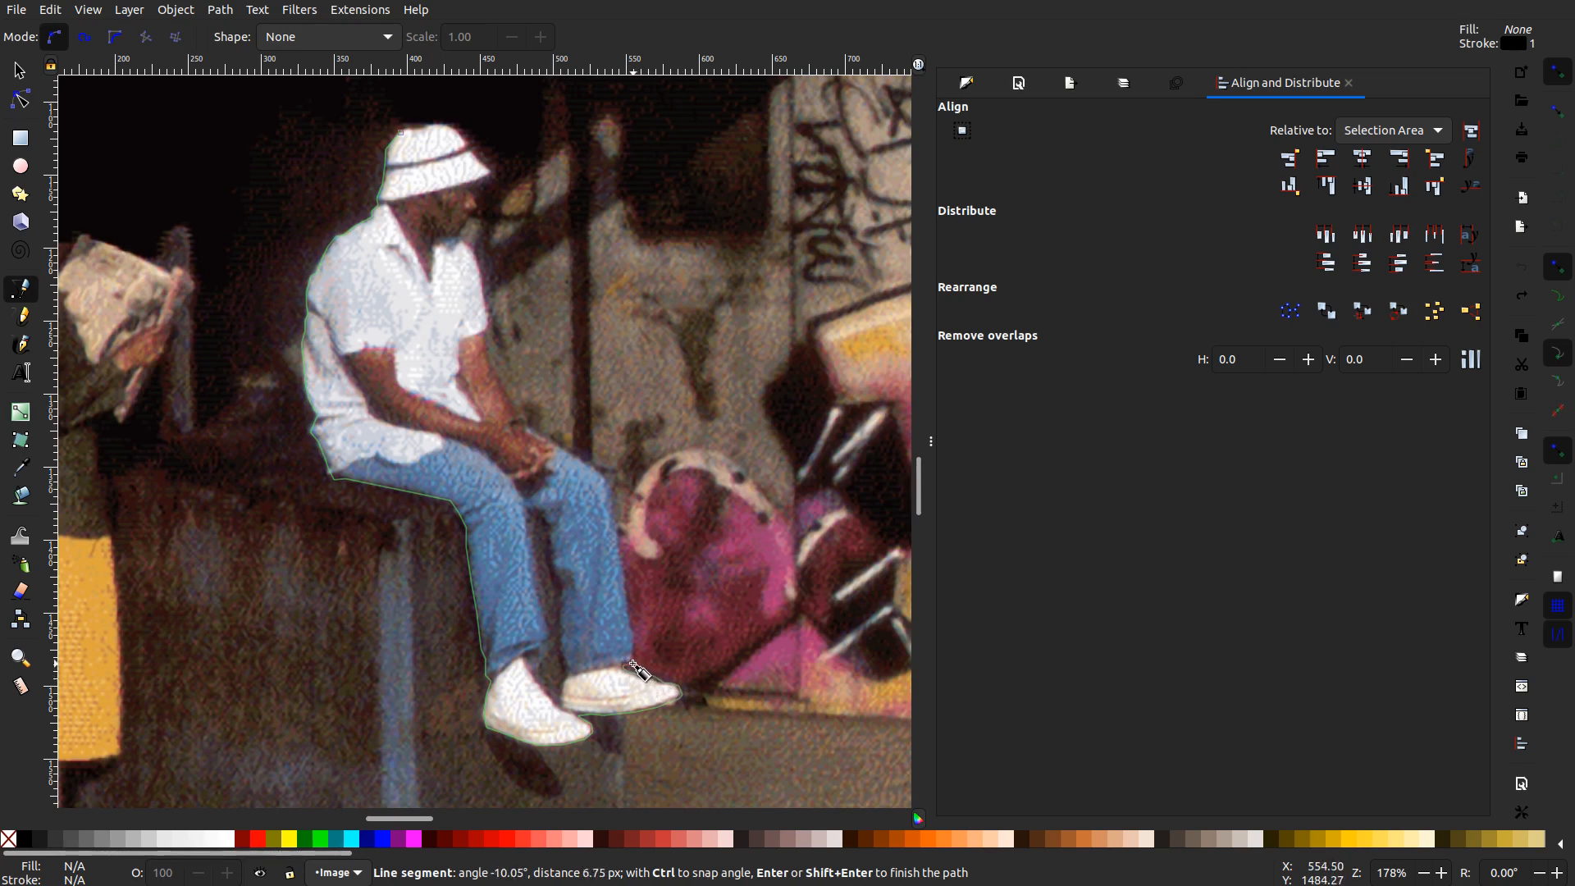
- Continue the path up the front of the farther trouser leg, around the knee and along the thigh towards the hands
click(633, 661)
click(637, 626)
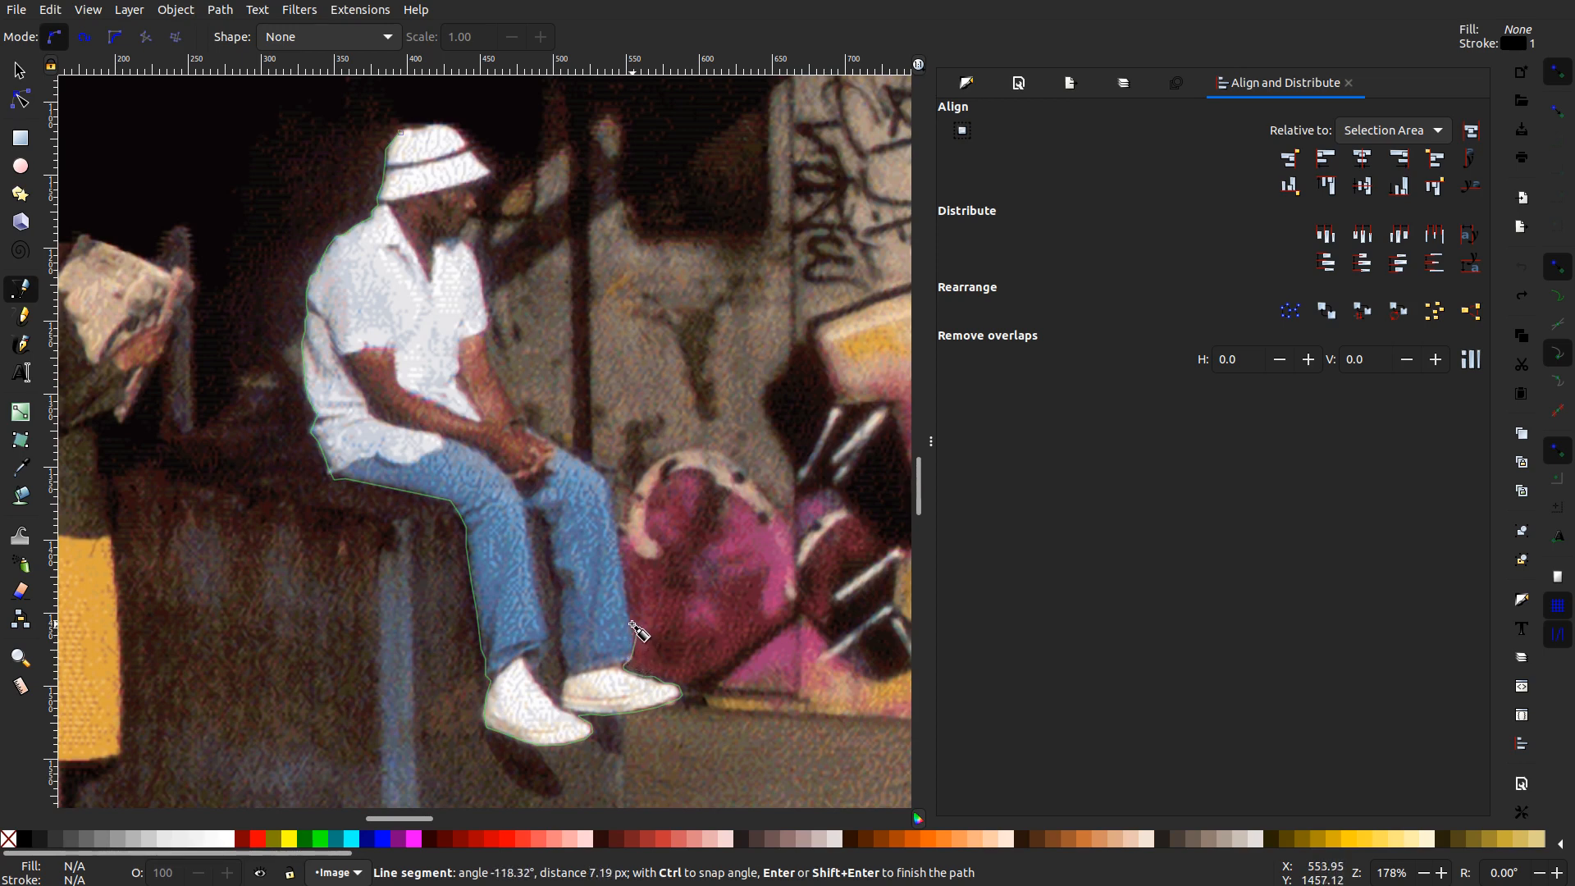
click(611, 487)
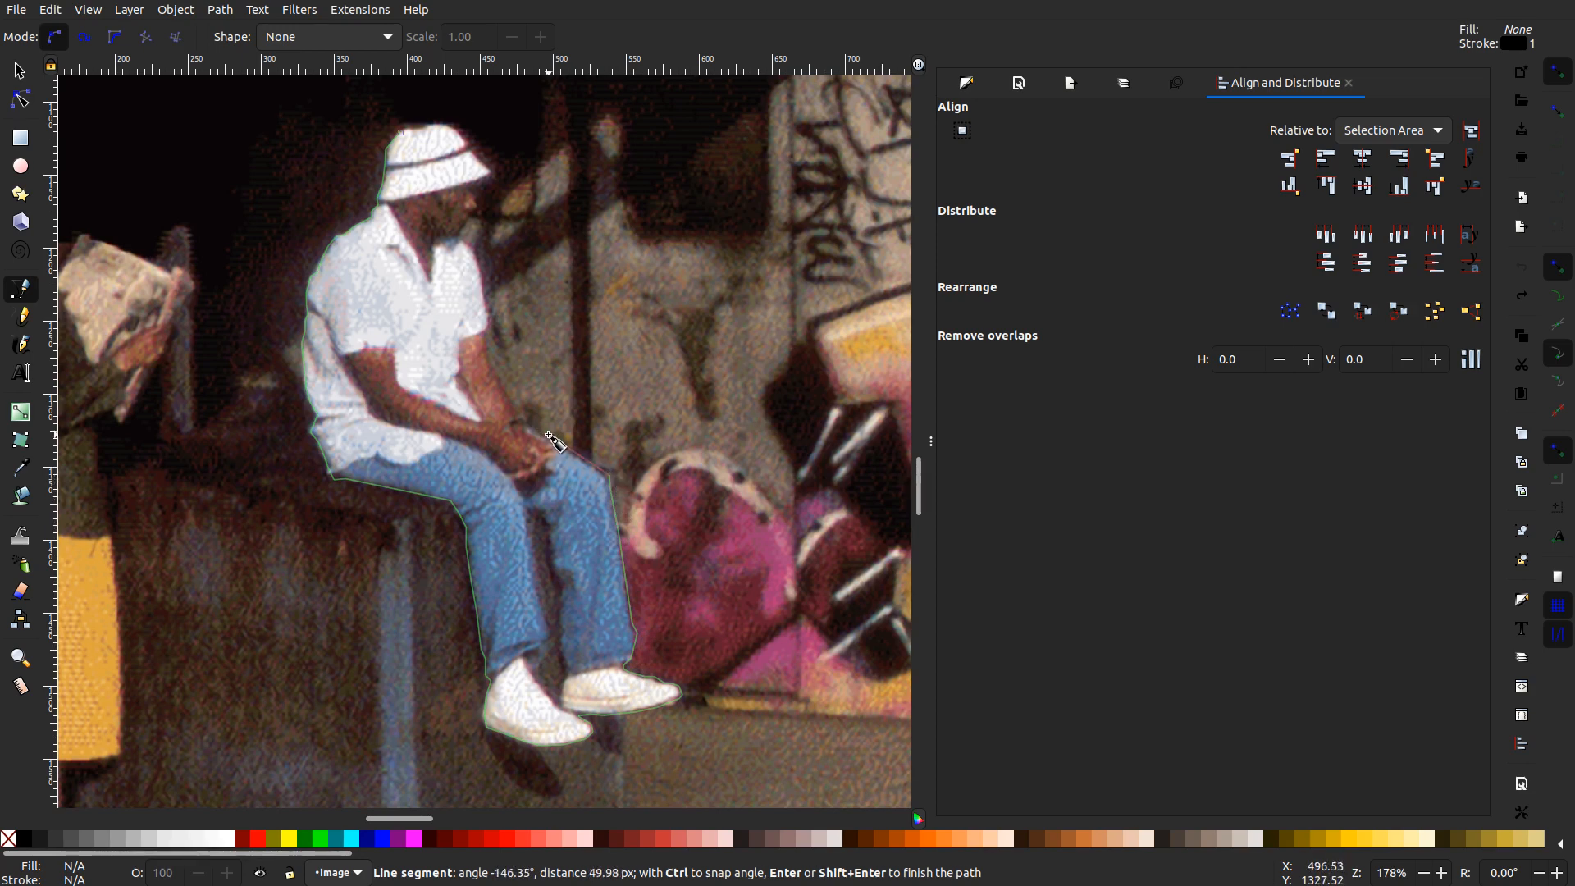
click(602, 470)
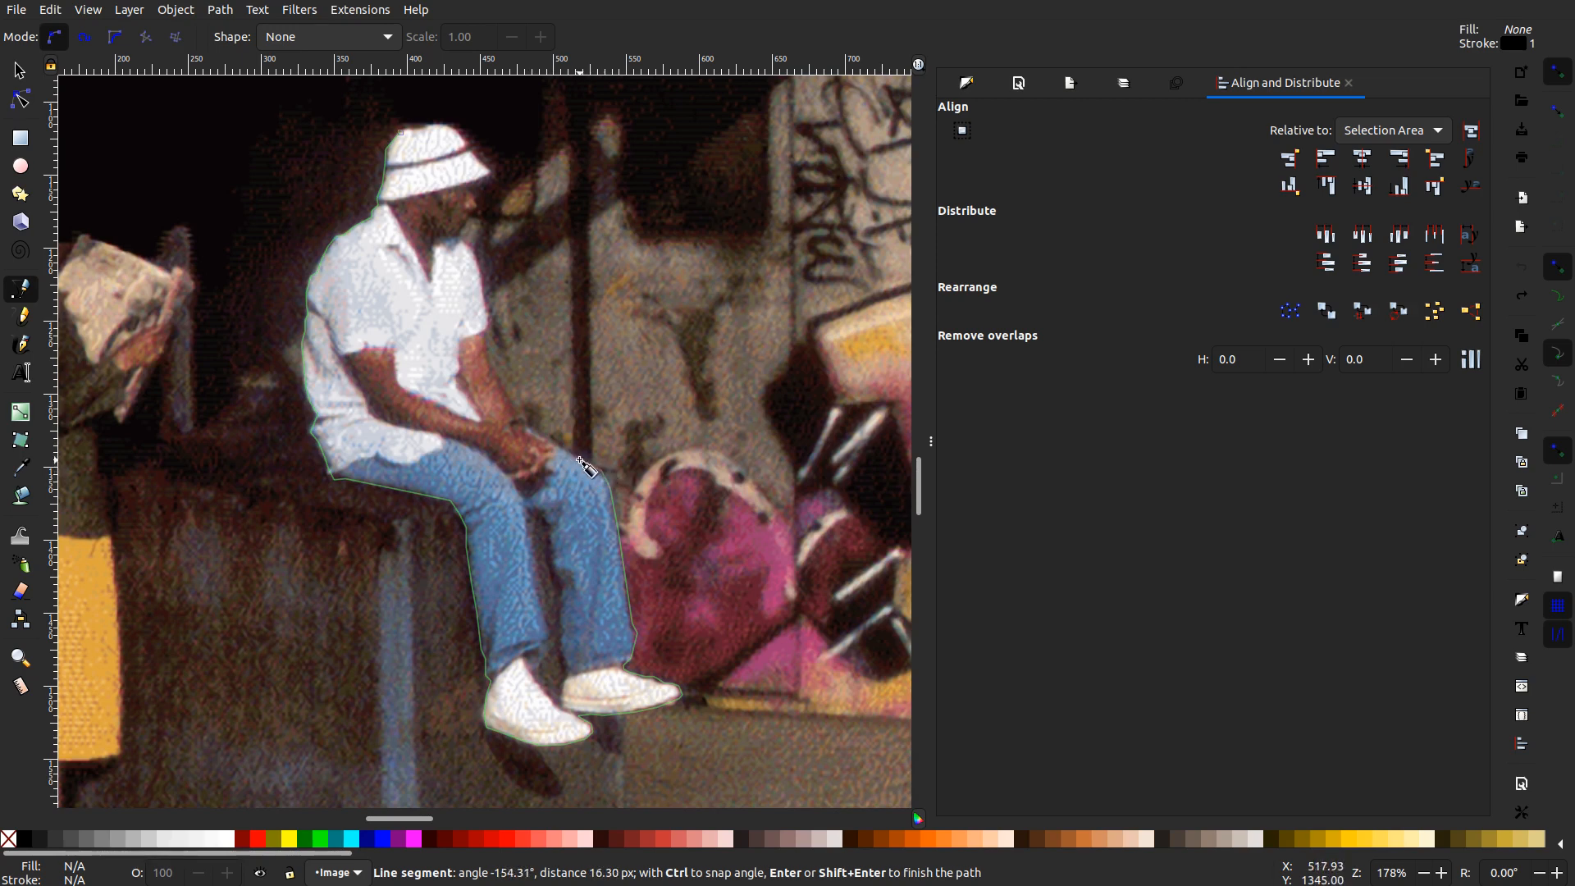
click(579, 460)
click(561, 450)
- Trace past the man's hands and up the outer edge of his farther forearm to just below the sleeve
click(536, 432)
click(530, 426)
click(517, 400)
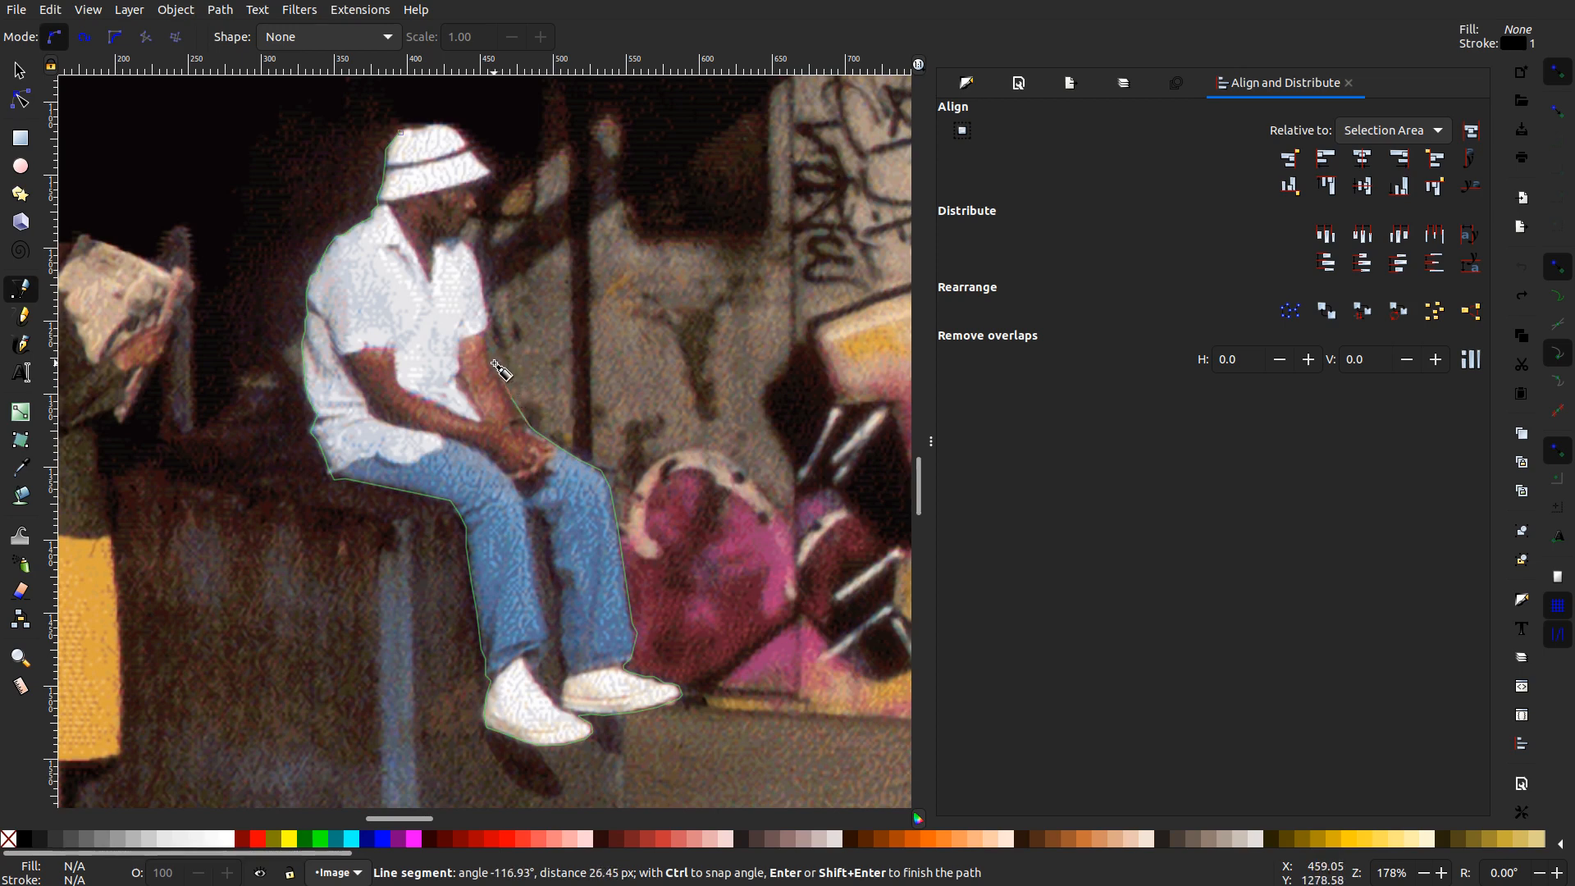
click(494, 362)
click(488, 351)
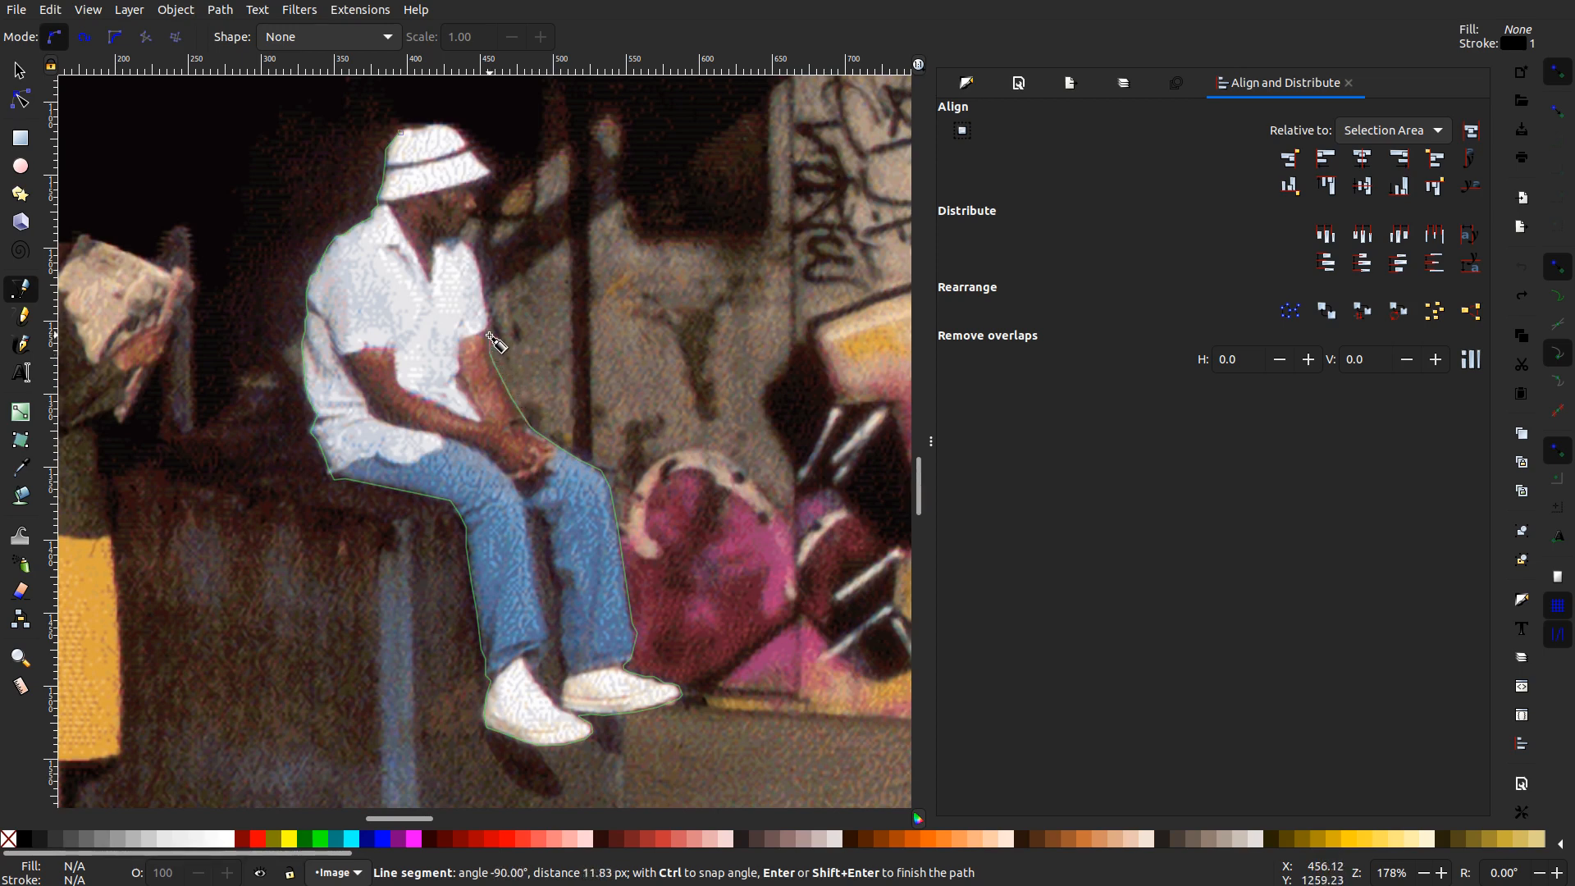
- Continue the outline up the farther shirt sleeve and over the shoulder to the collar below the chin
click(492, 322)
click(491, 311)
click(484, 281)
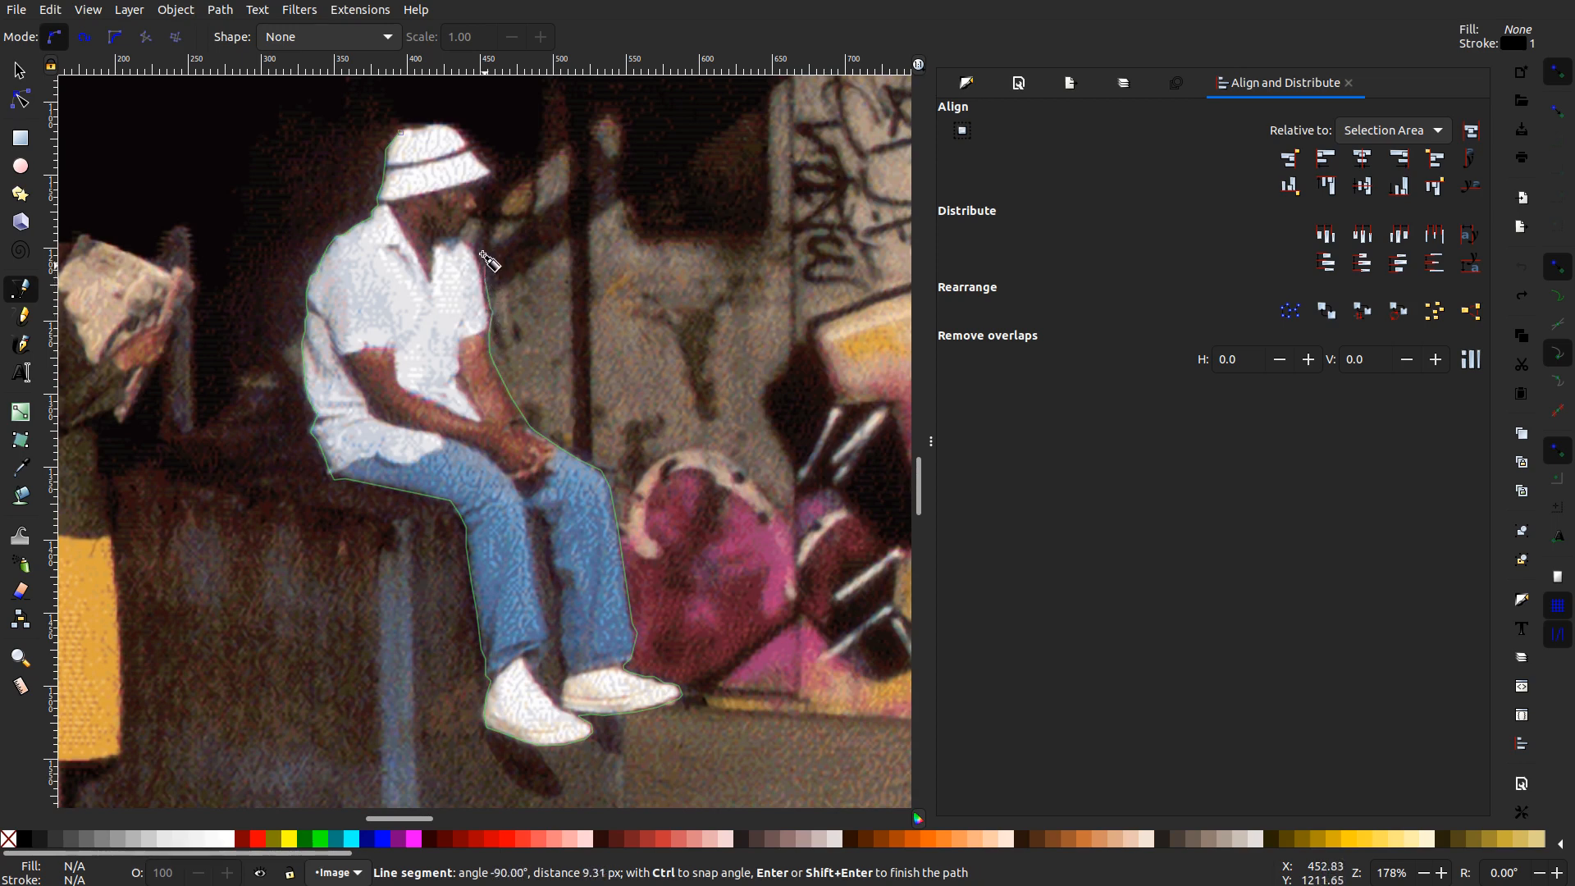
click(480, 254)
click(470, 245)
click(464, 237)
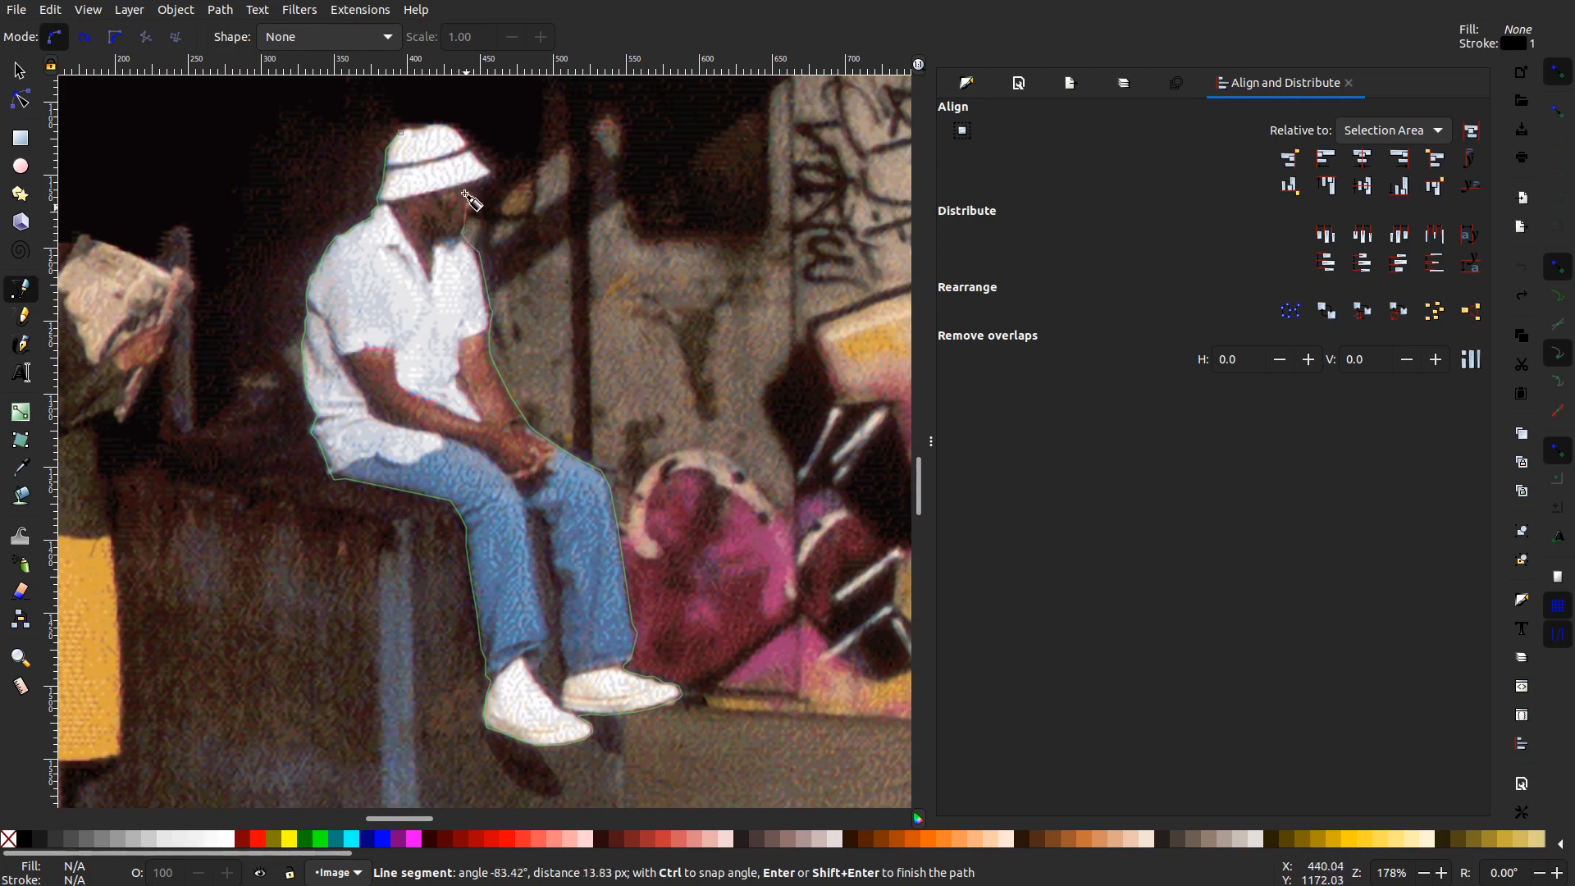
- Trace the man's face profile from the chin past the mouth and nose to the tip of the hat brim
scroll(475, 223, up, 1)
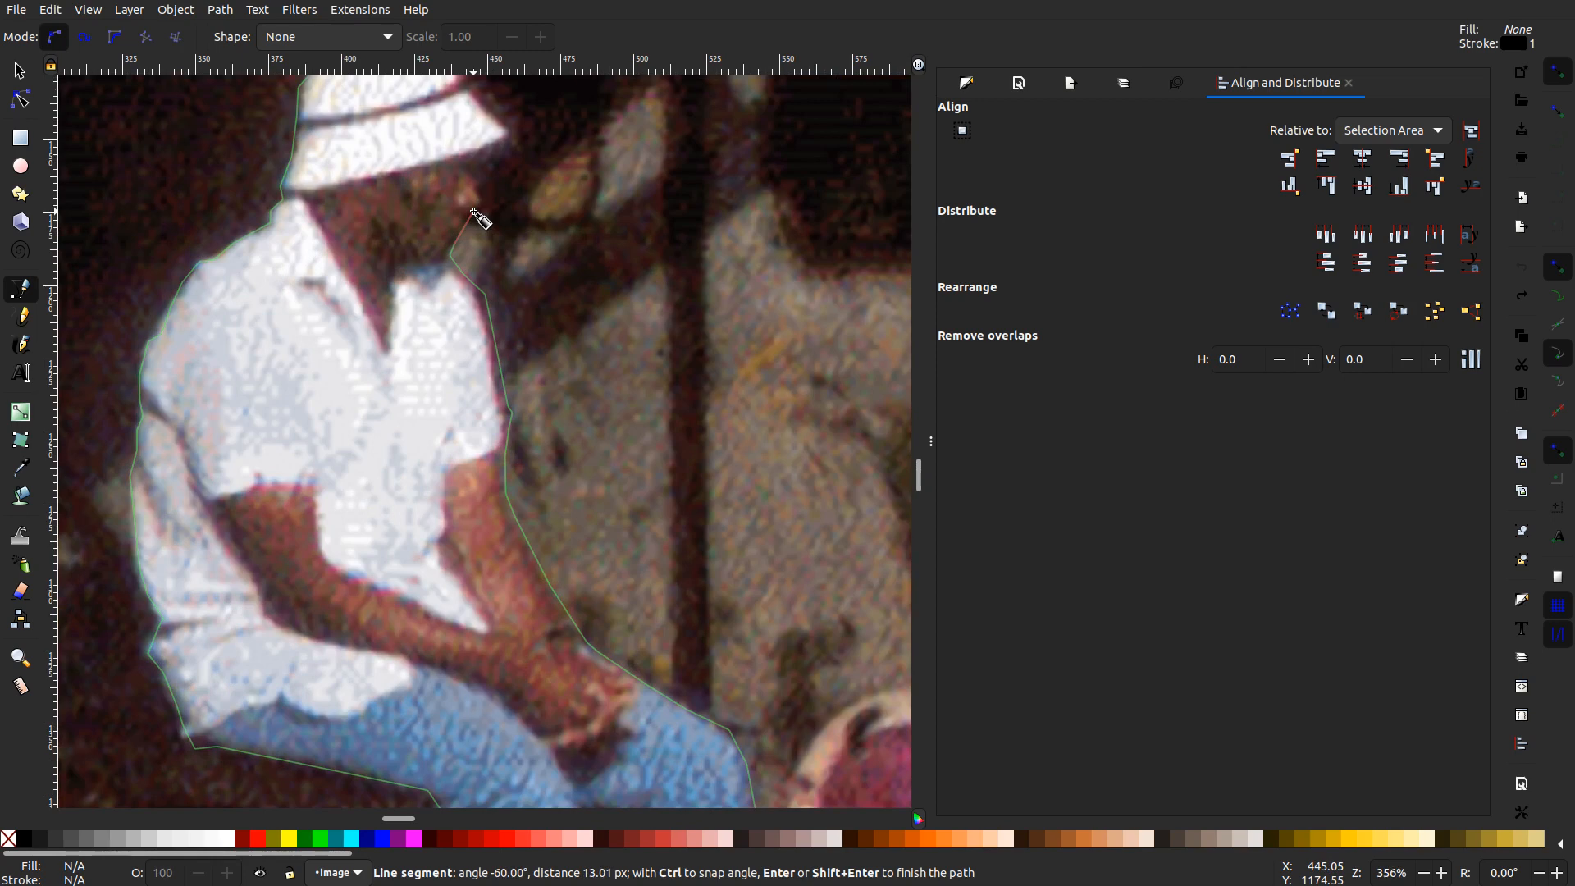
scroll(474, 218, up, 1)
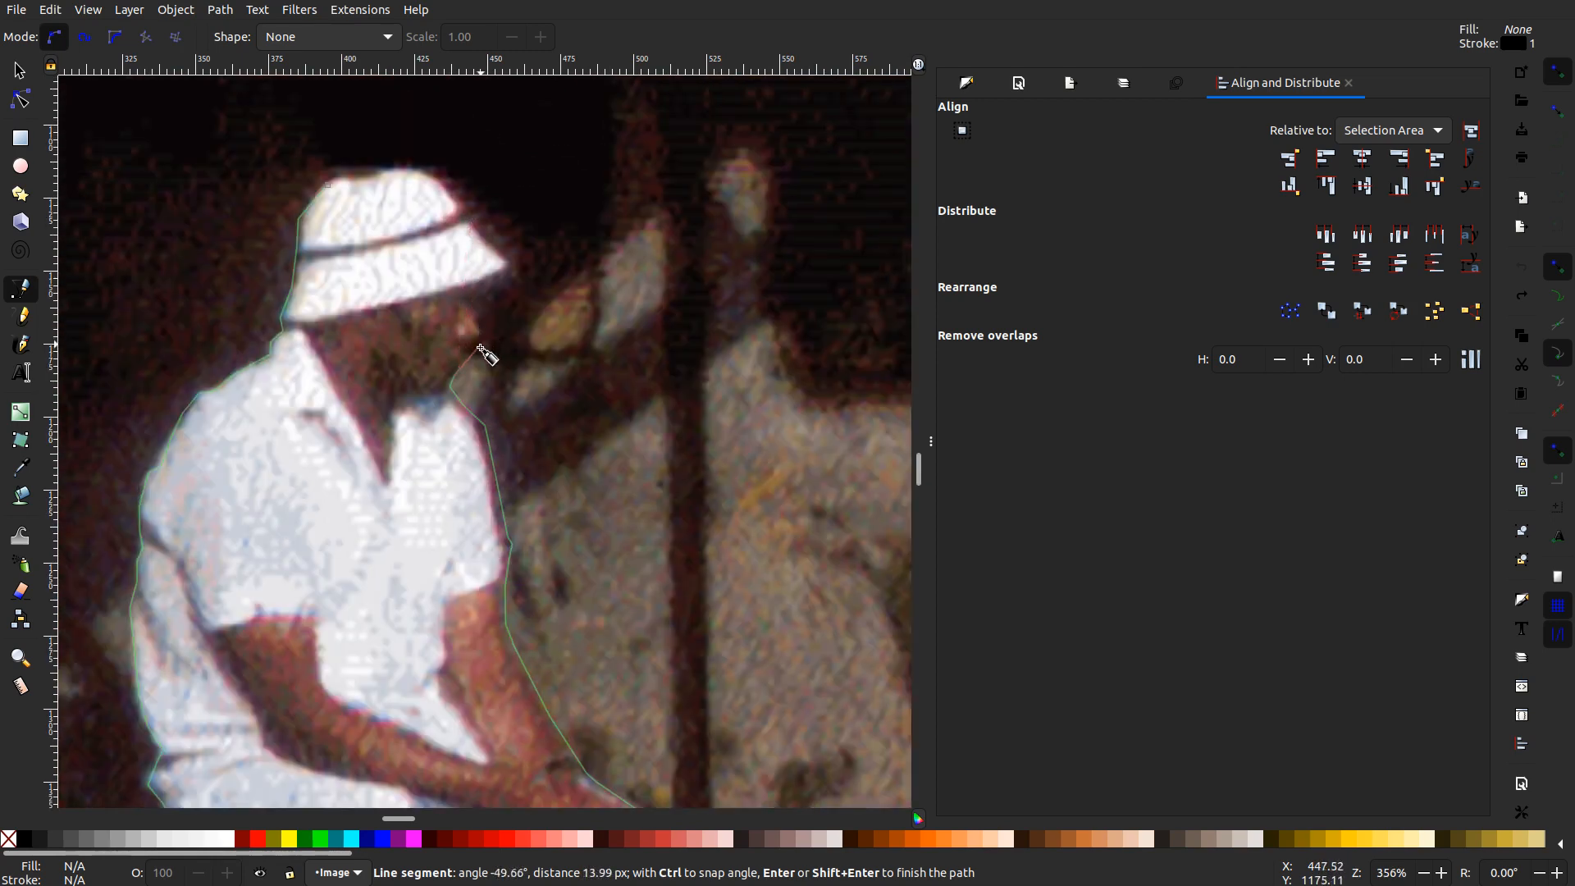
click(468, 353)
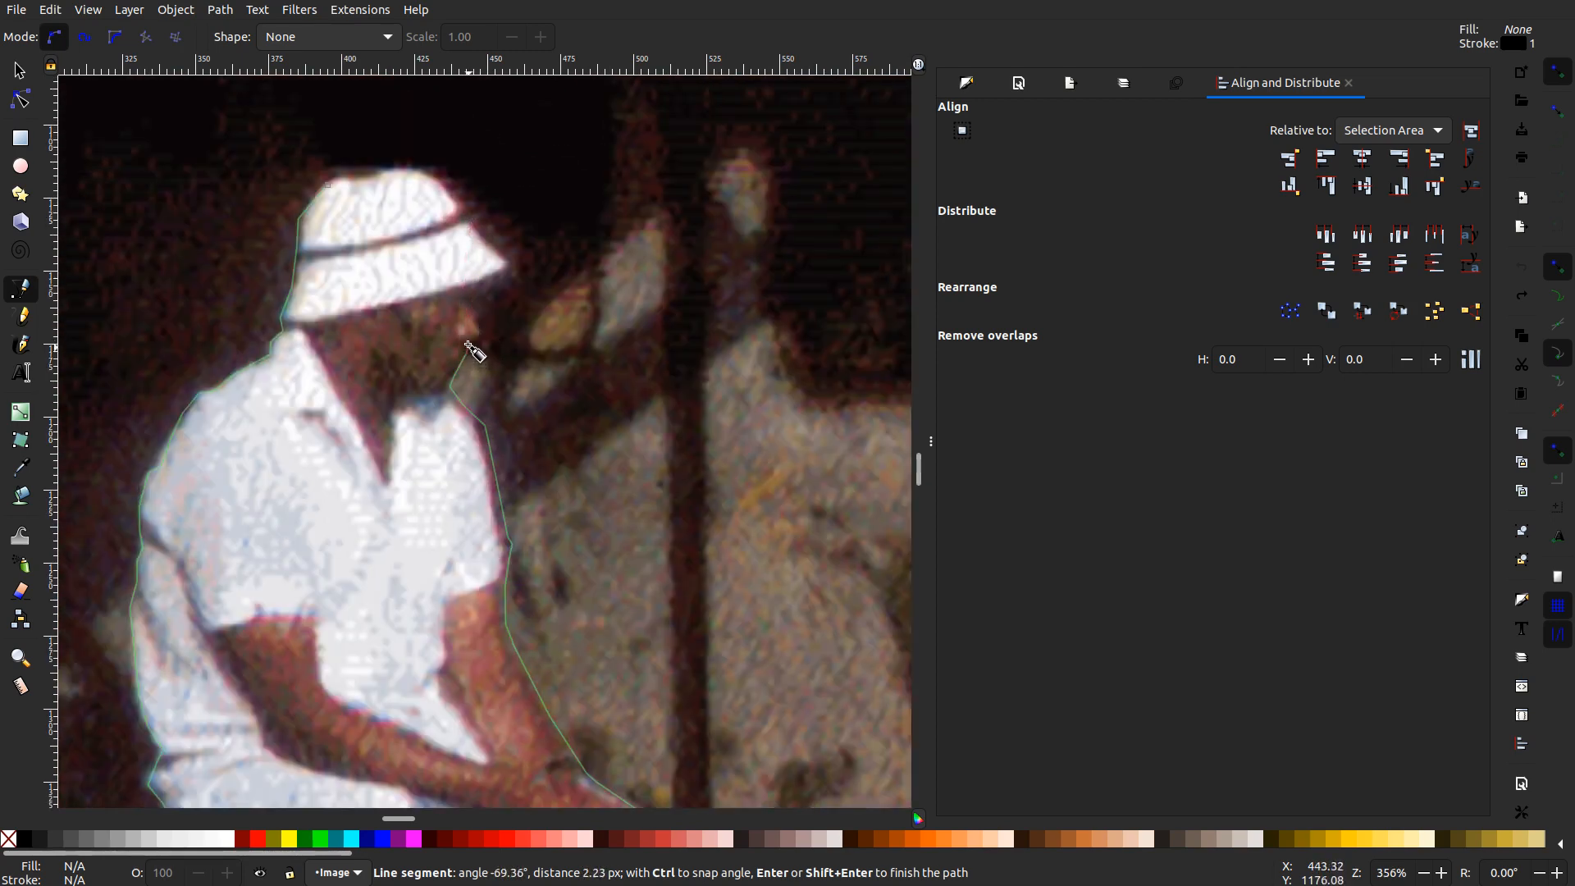
click(477, 340)
click(484, 333)
click(481, 317)
click(490, 294)
click(511, 274)
click(511, 263)
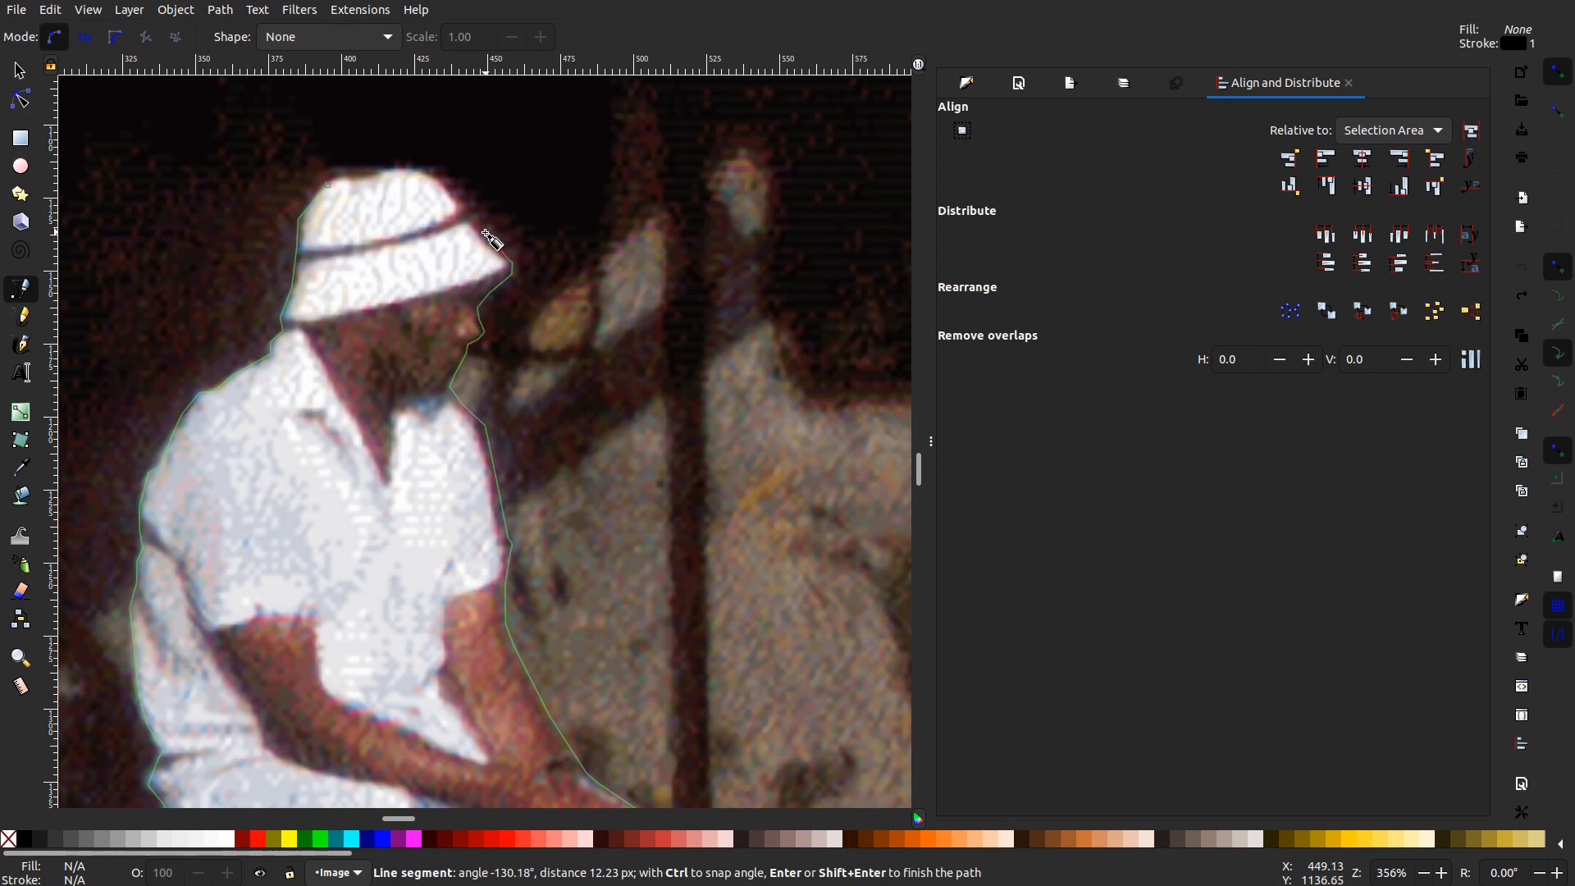
- Outline the front and crown of the hat and close the body path at its starting node
click(483, 236)
click(460, 204)
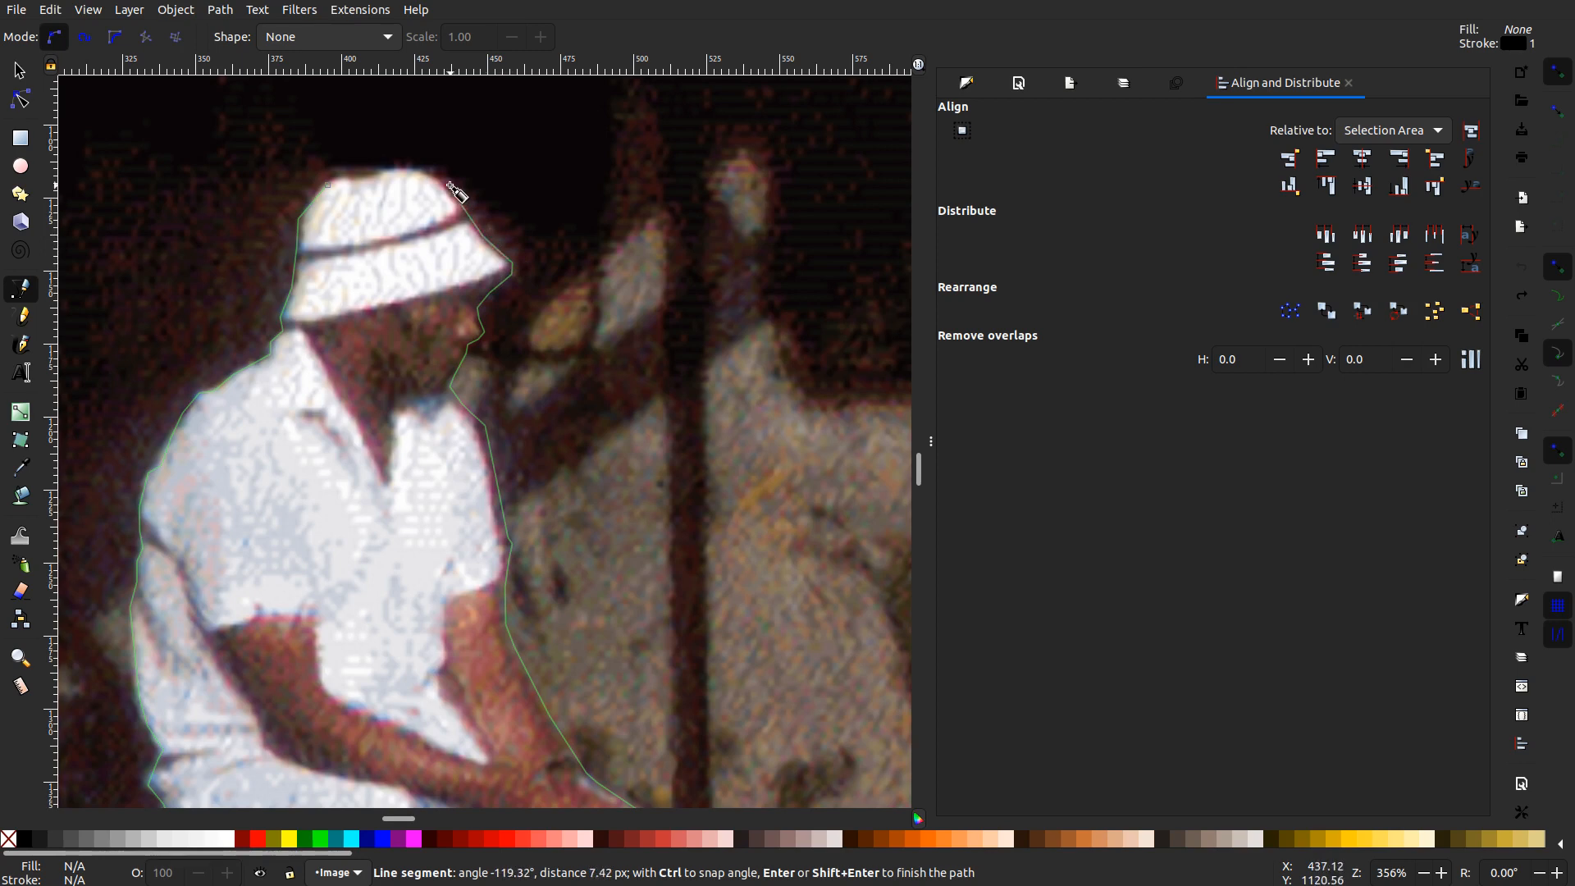
click(446, 185)
click(428, 170)
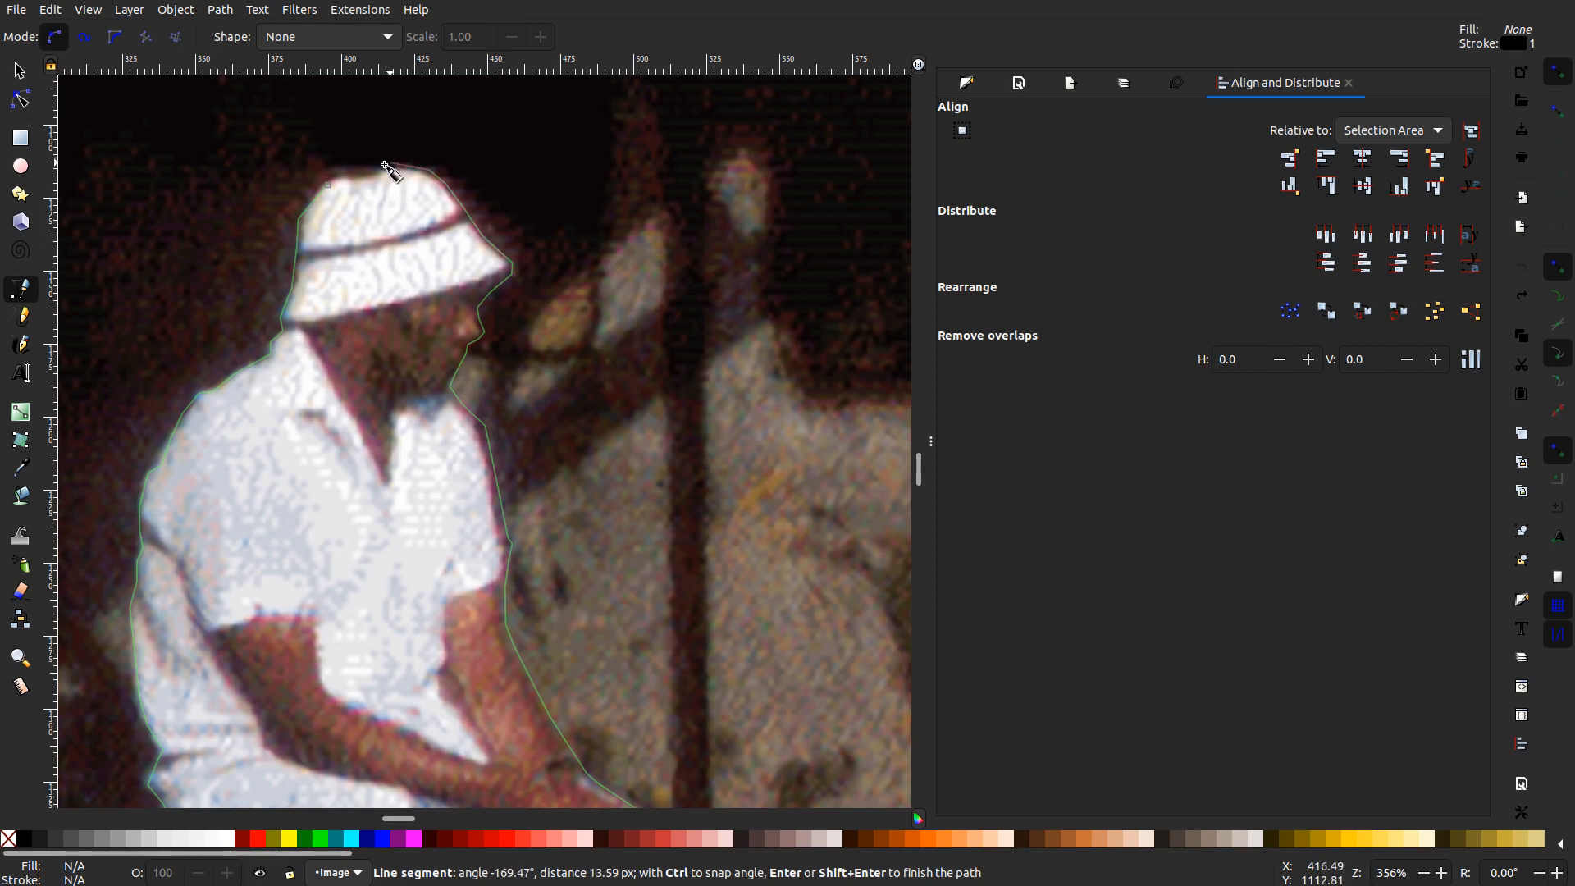
click(375, 170)
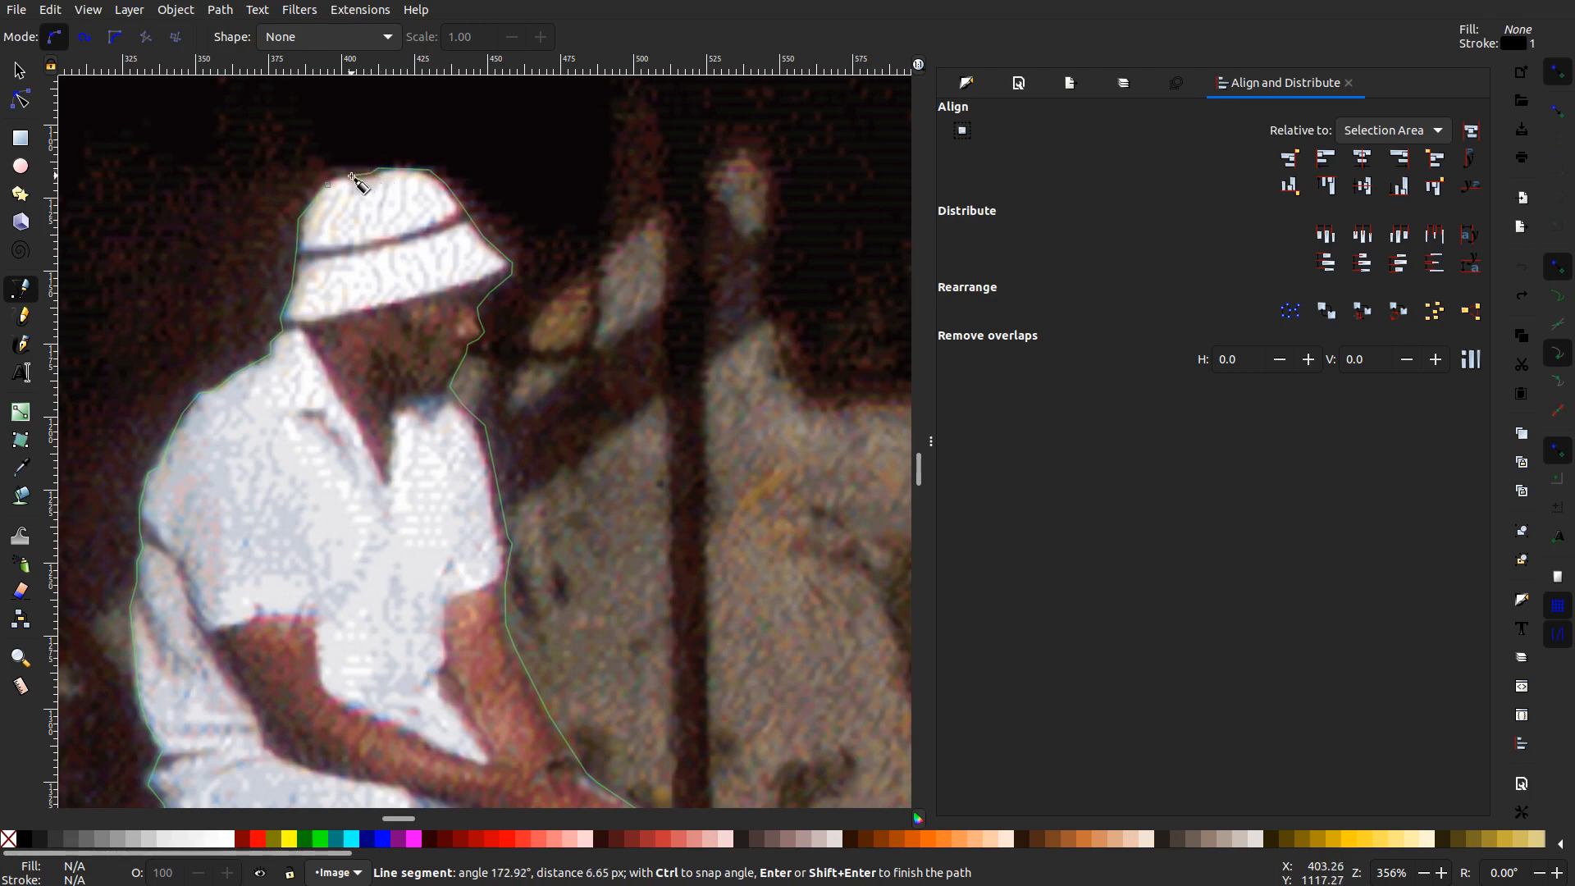
click(328, 186)
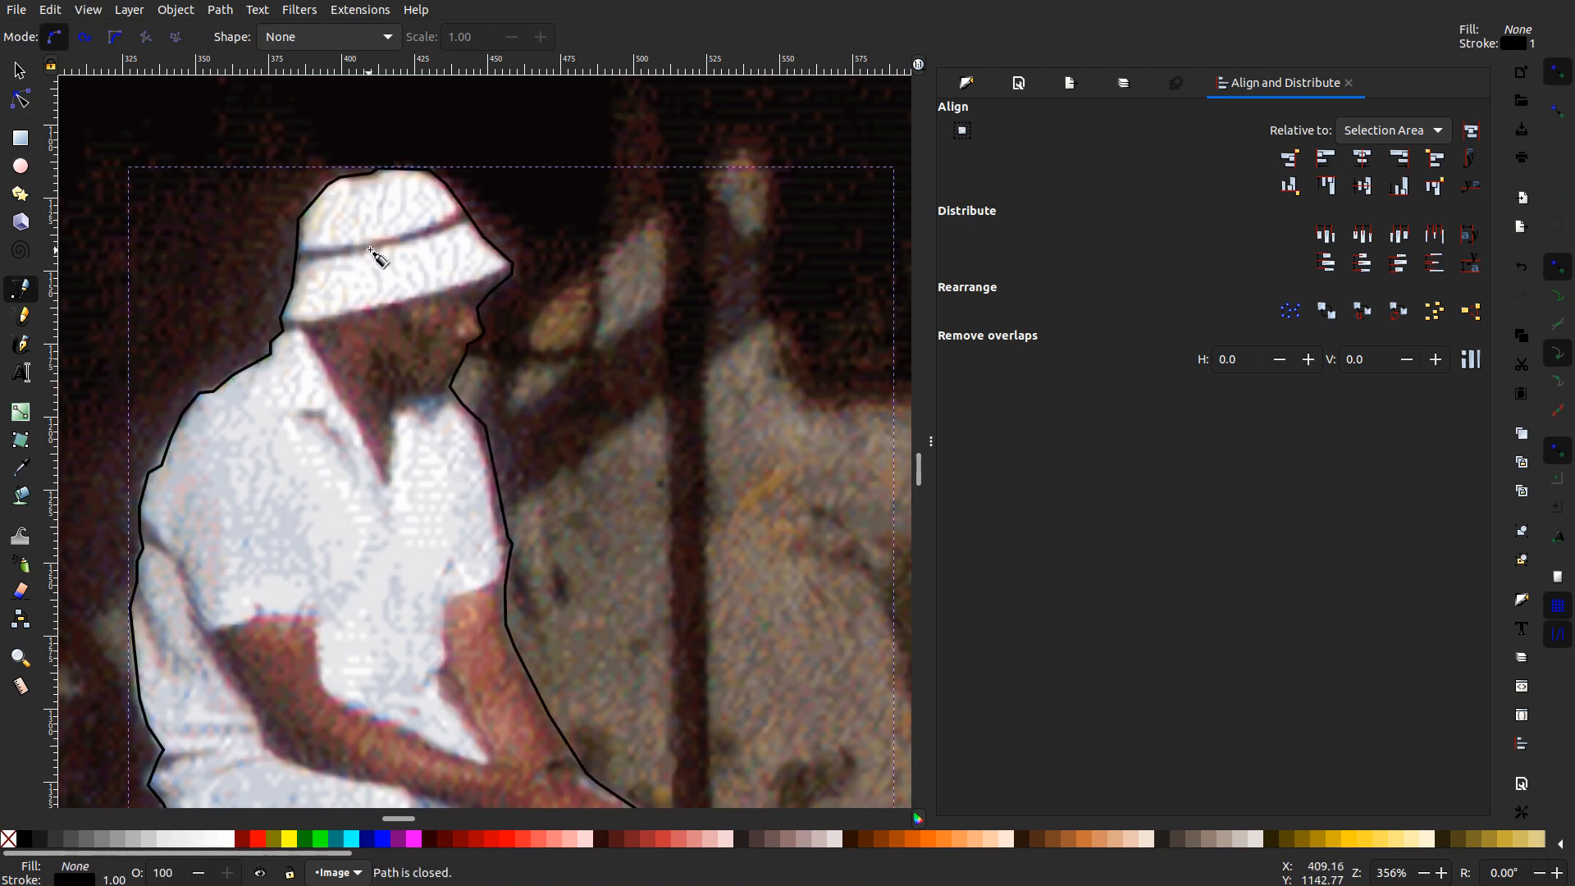
- Start a second path in the gap between the legs, tracing the nearer trouser leg, its cuff and the shoe down to where the shoes meet
scroll(435, 320, down, 5)
scroll(429, 317, down, 5)
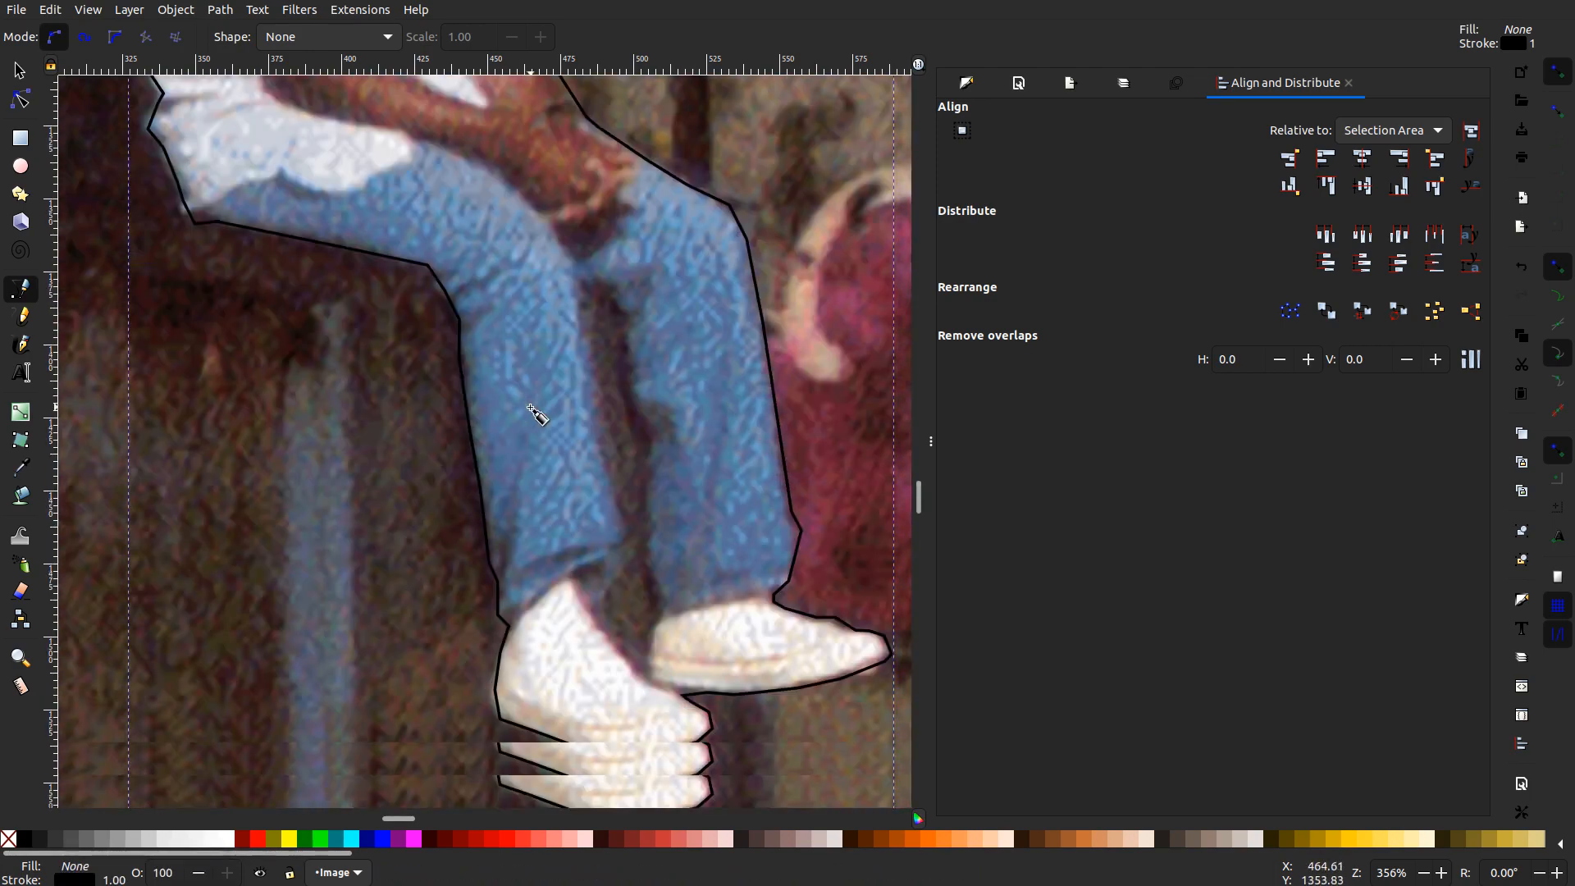
click(579, 283)
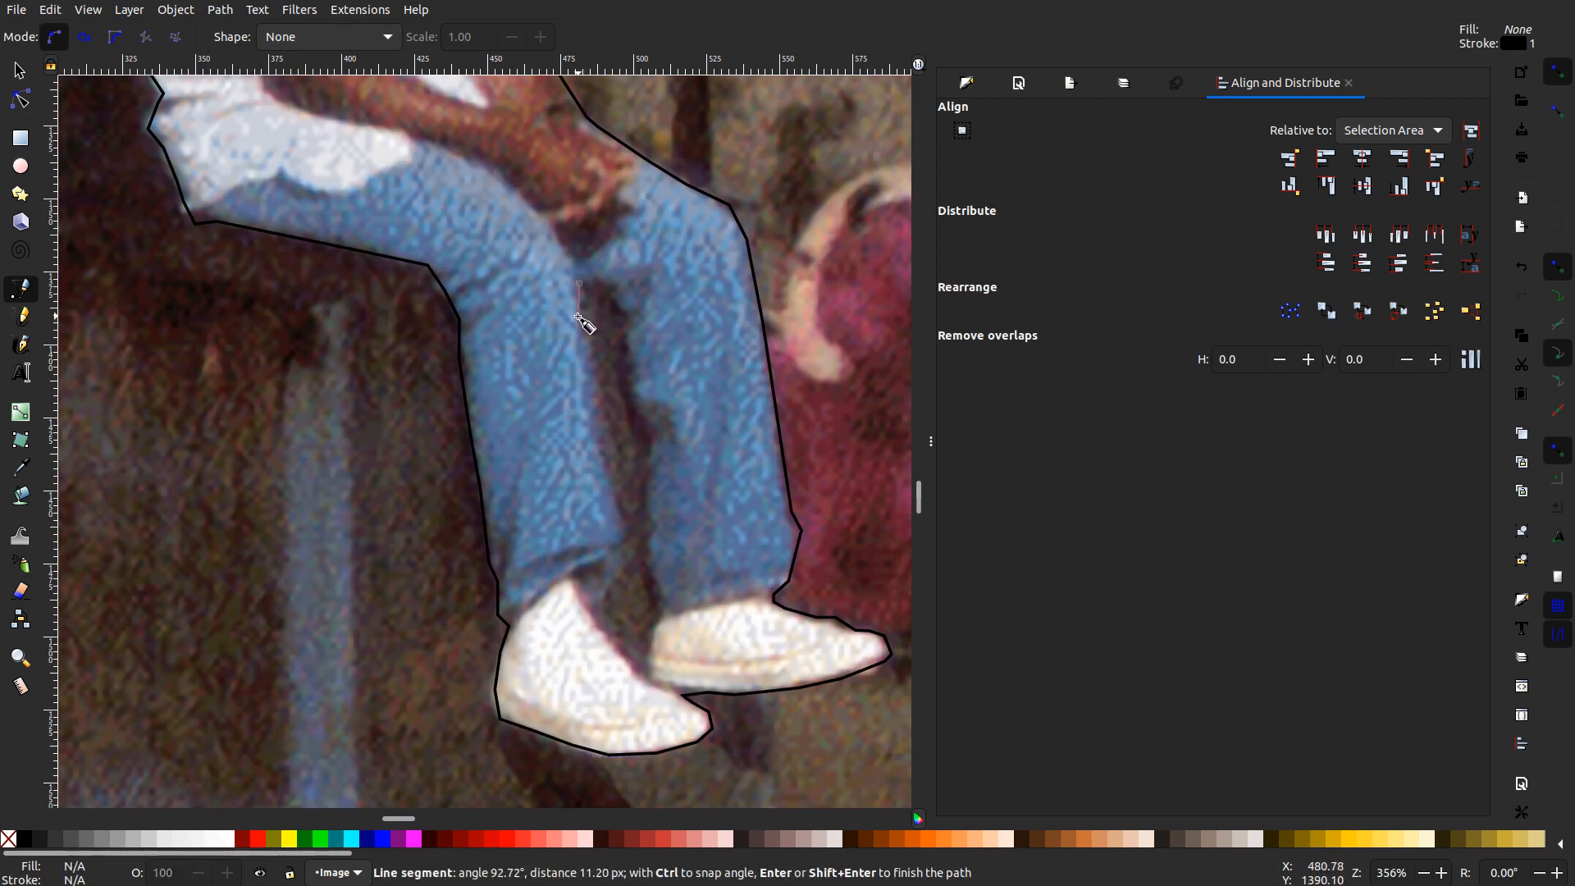
click(578, 318)
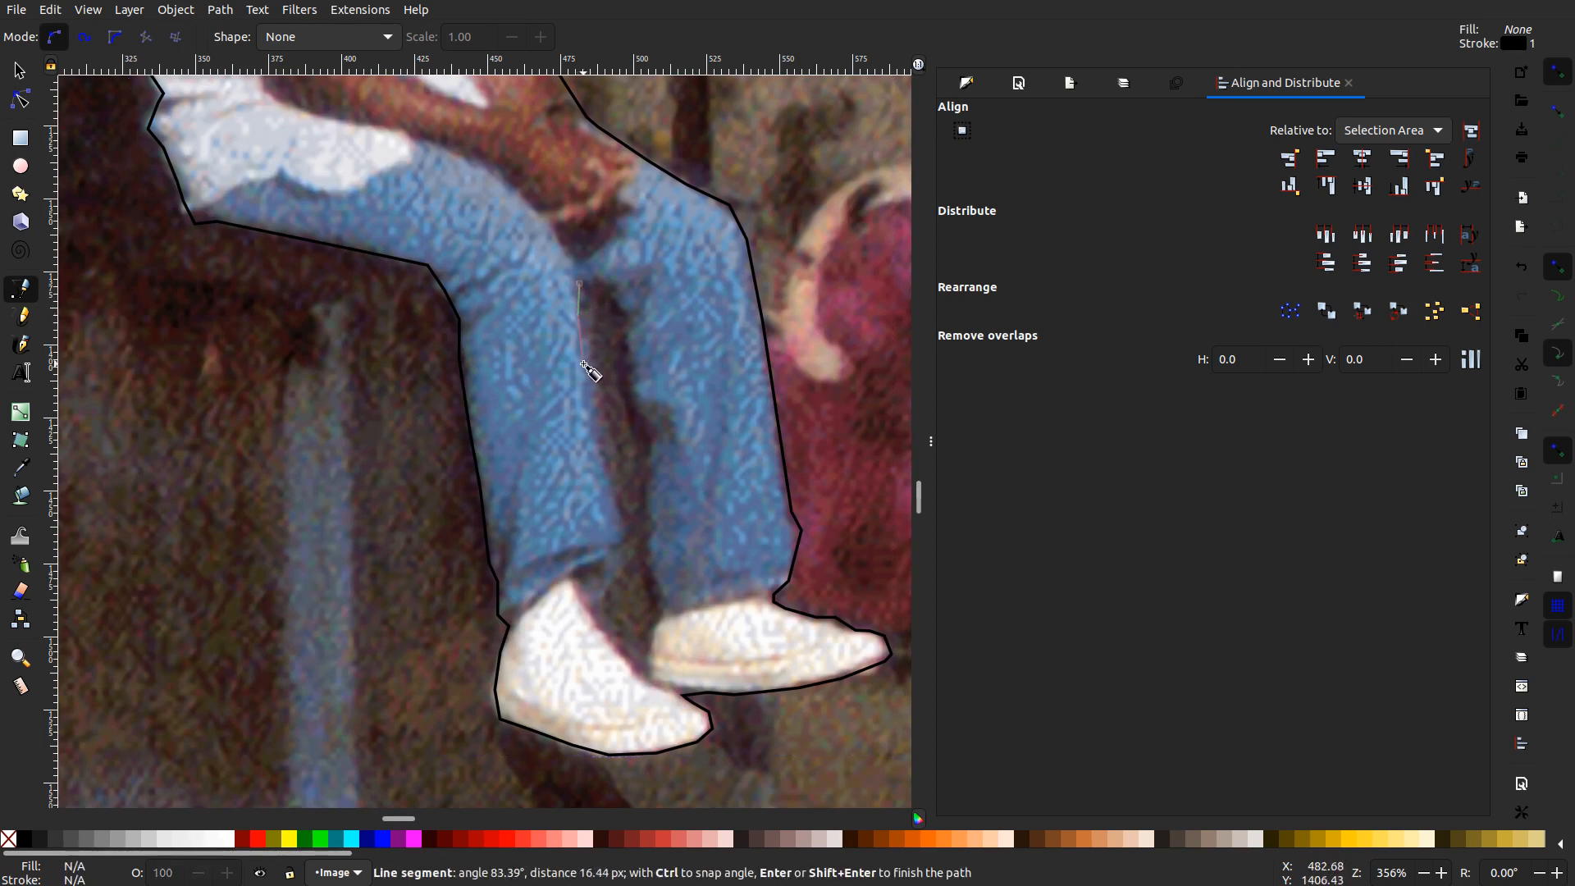
click(600, 435)
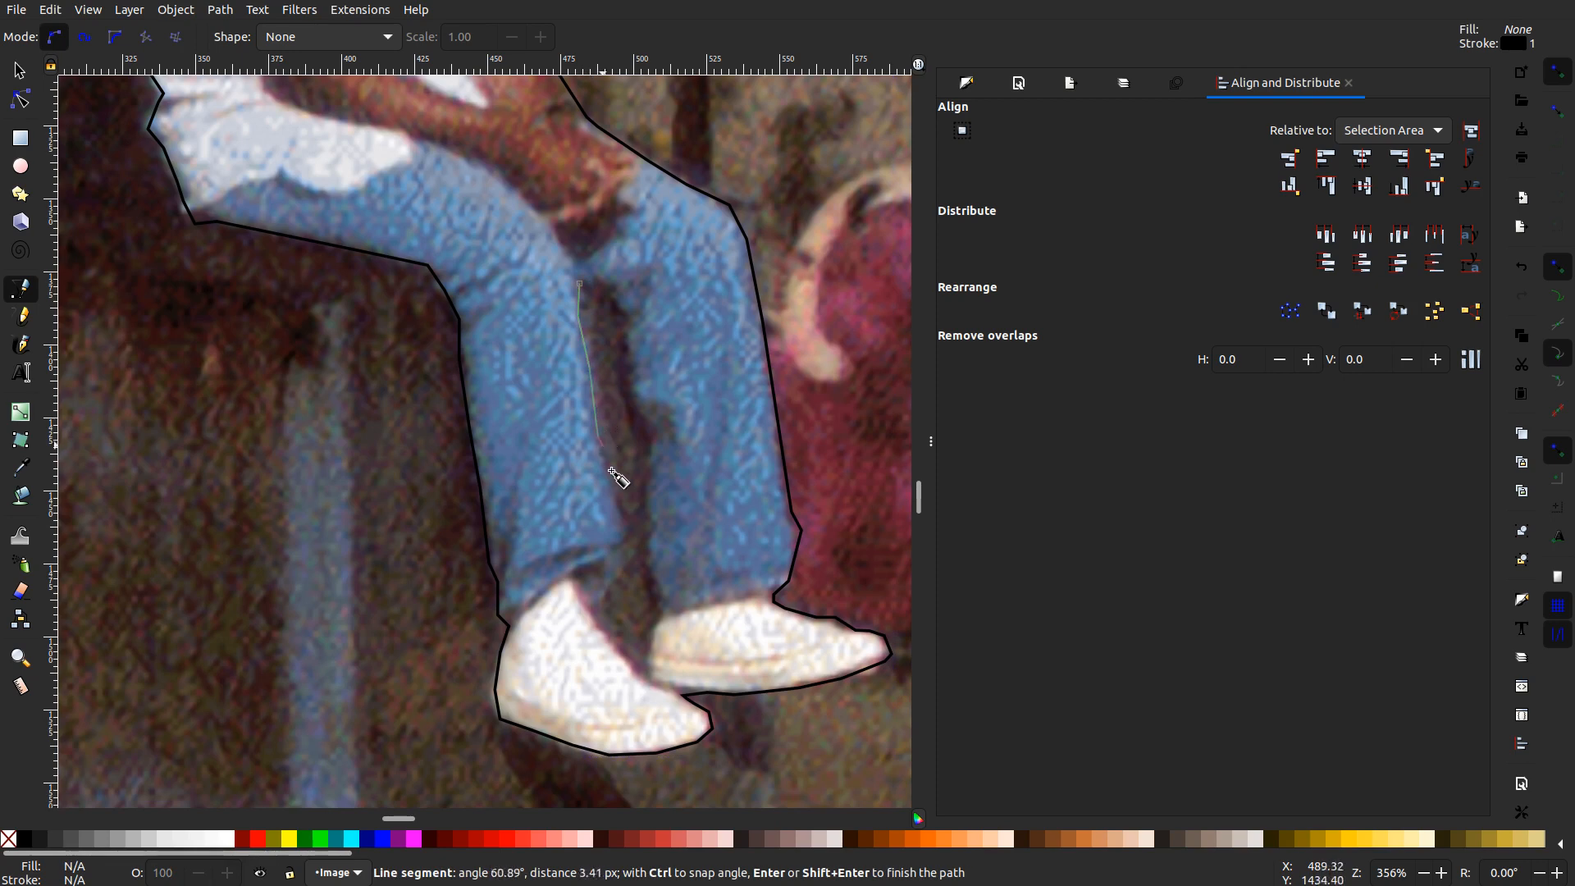
click(632, 538)
click(637, 554)
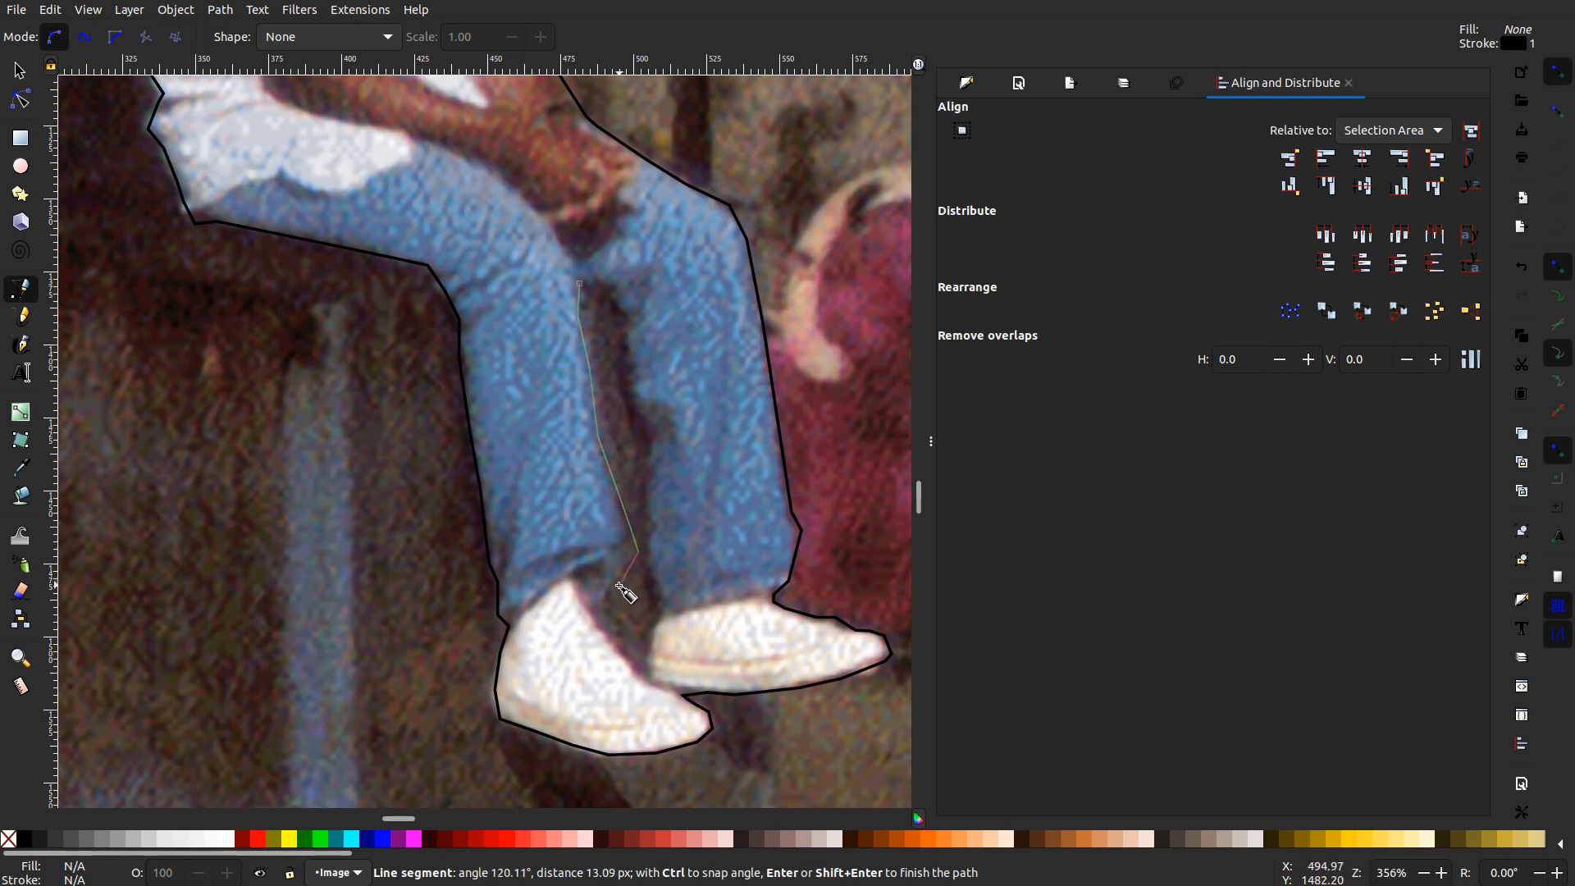
click(609, 592)
click(597, 609)
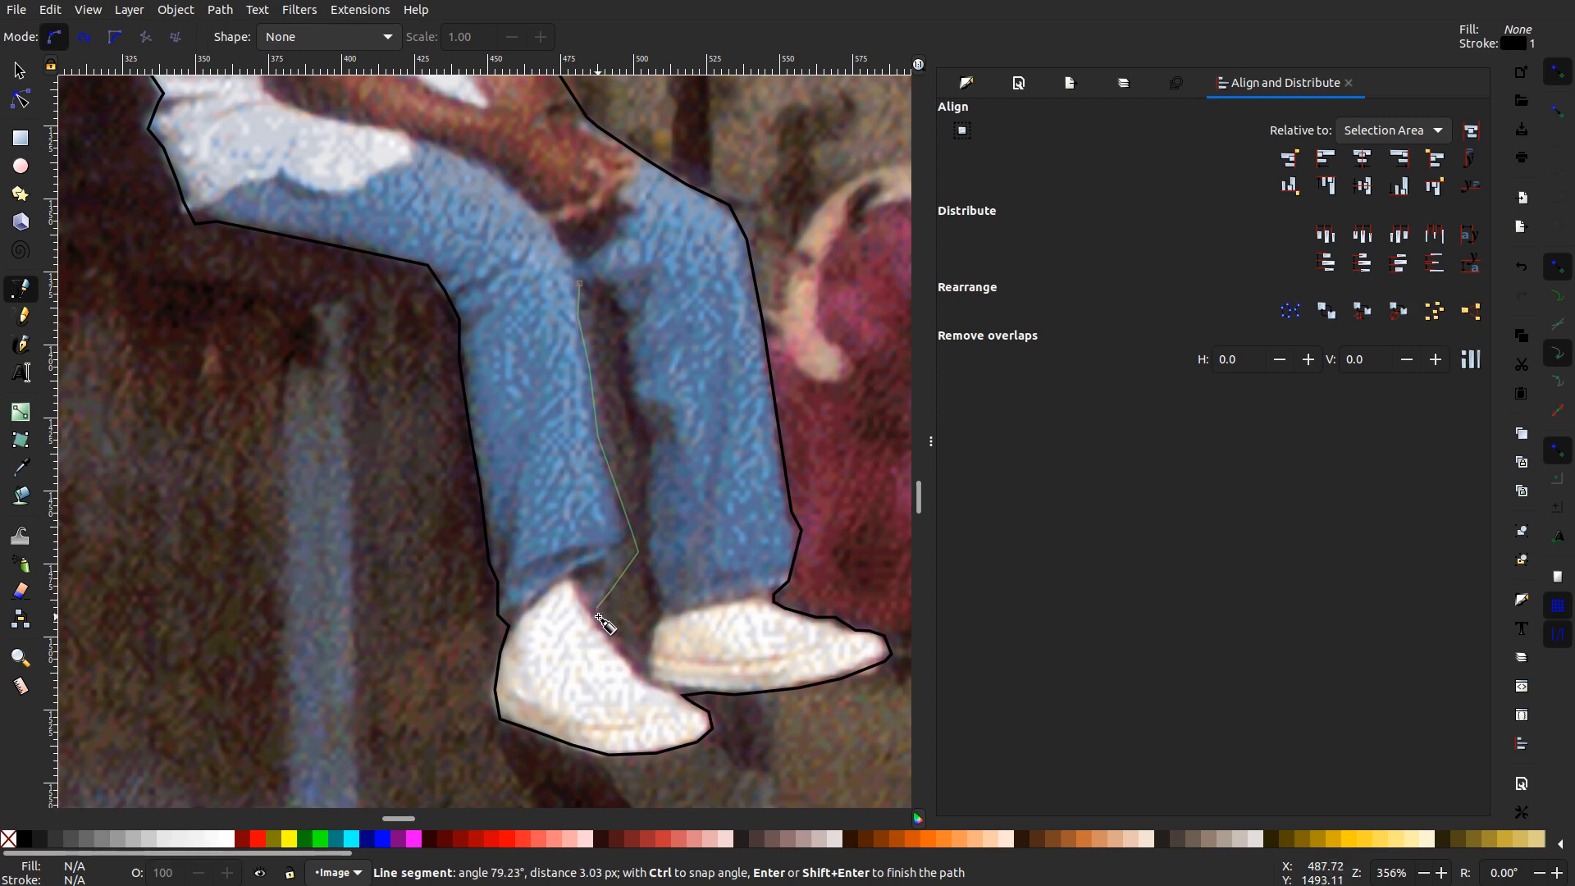
click(641, 671)
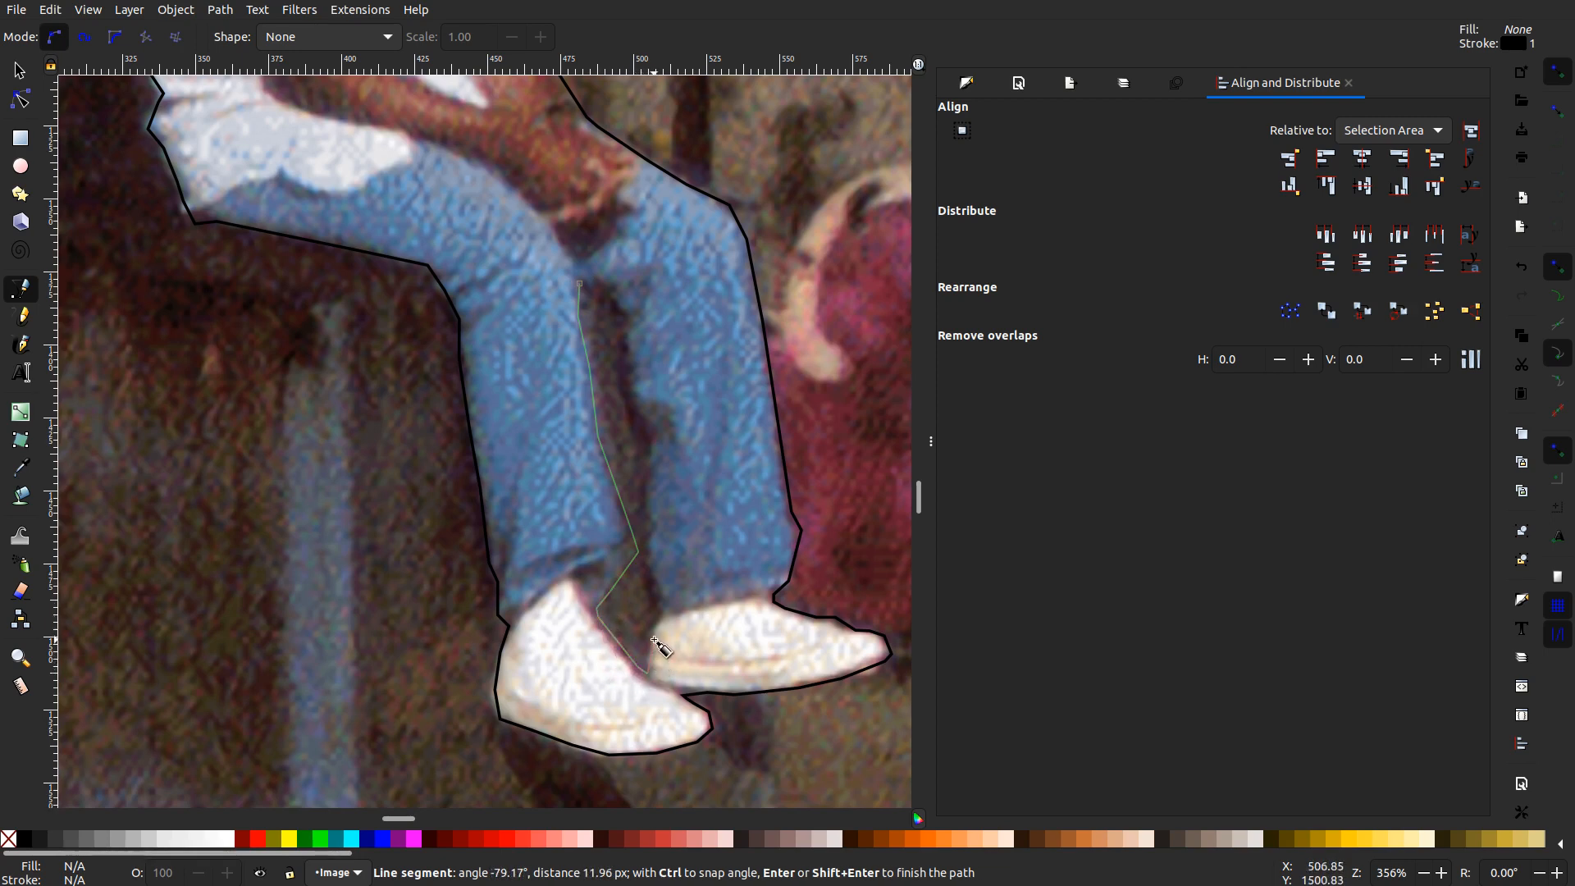
- Trace the gap's other side up the farther shoe and inner trouser leg, and close the path at its start below the hands
click(662, 611)
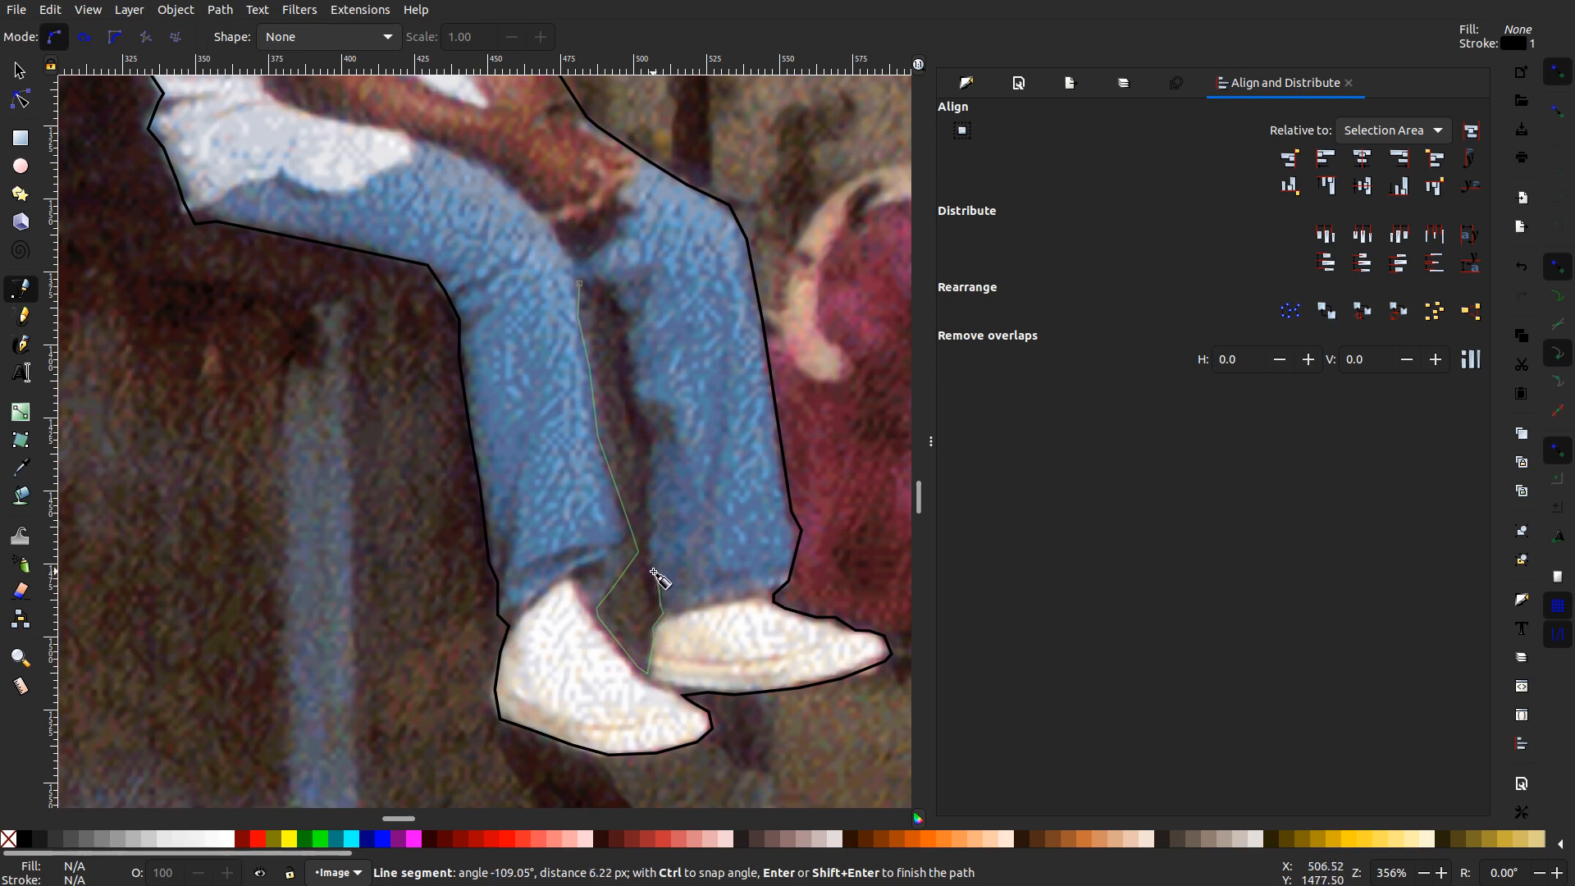
click(646, 546)
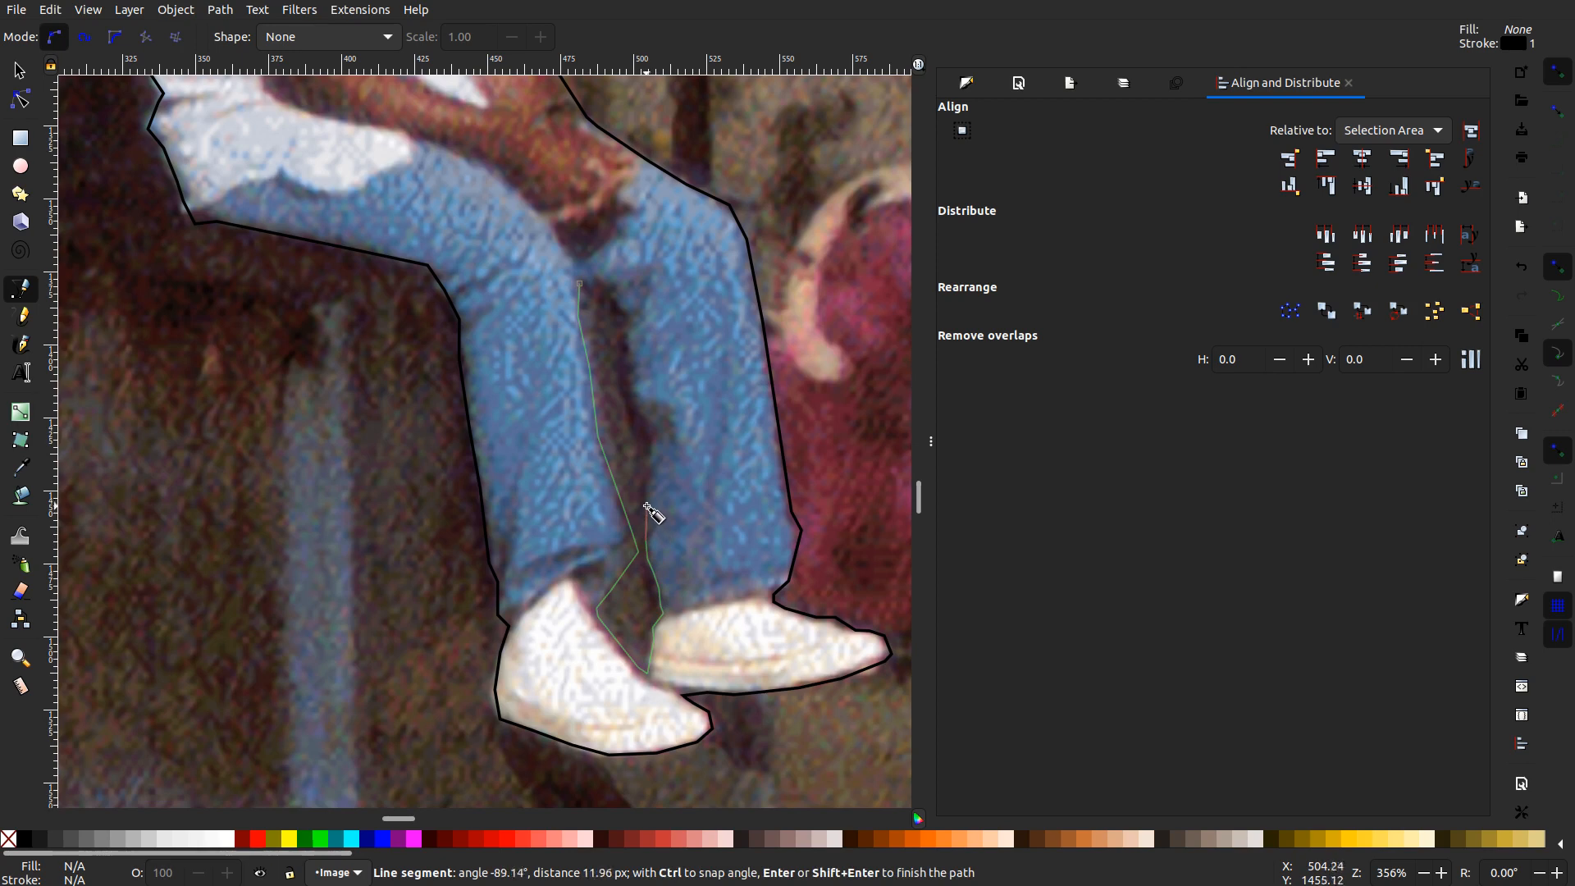
click(647, 460)
click(639, 412)
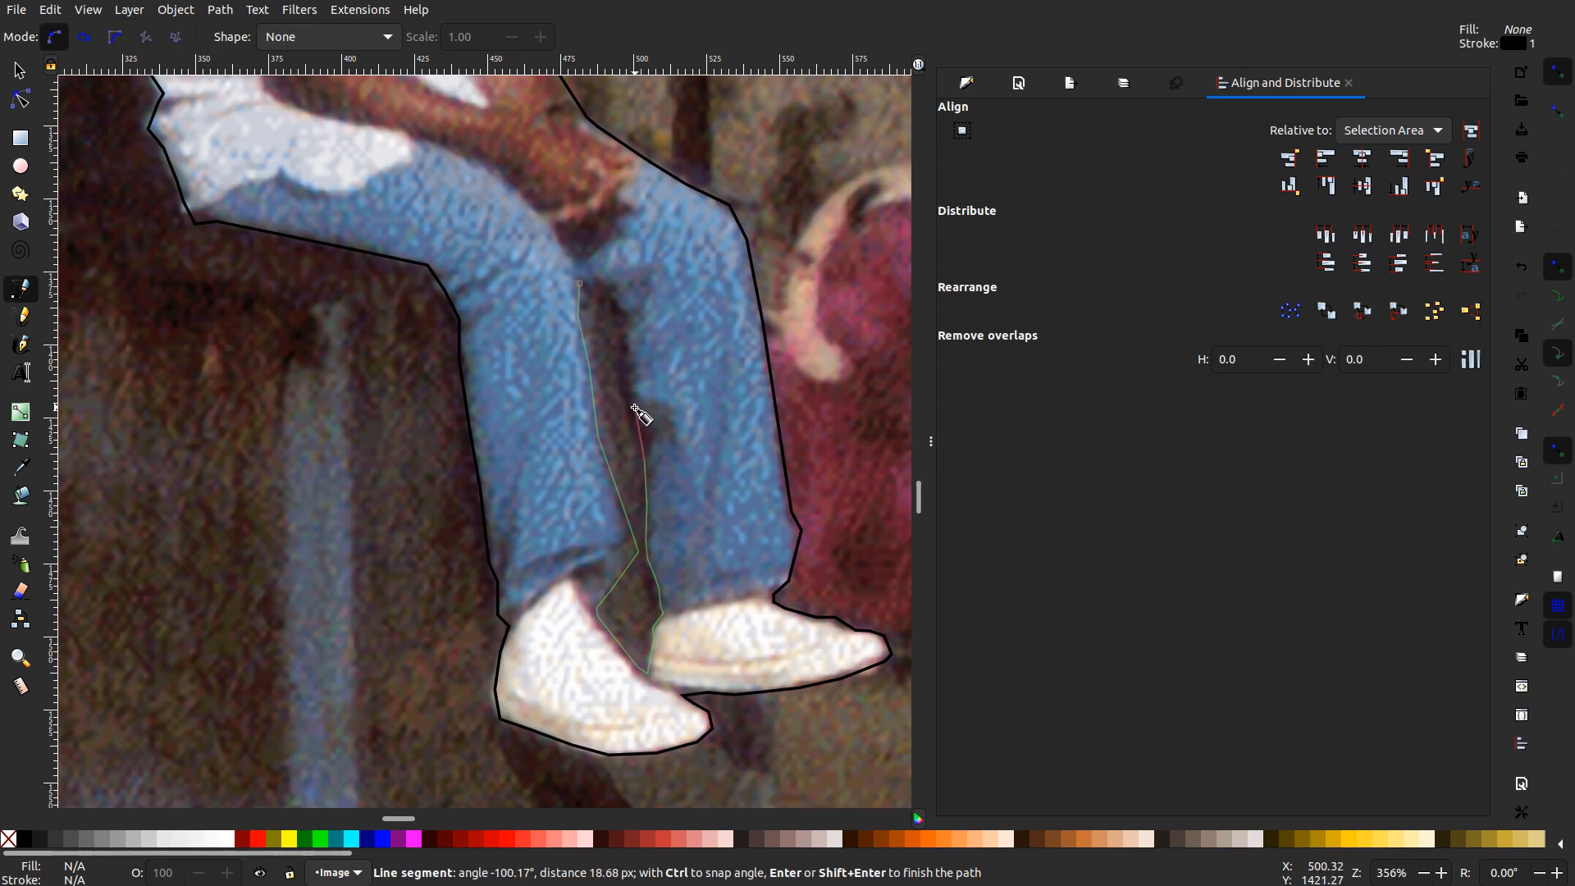
click(629, 359)
click(622, 324)
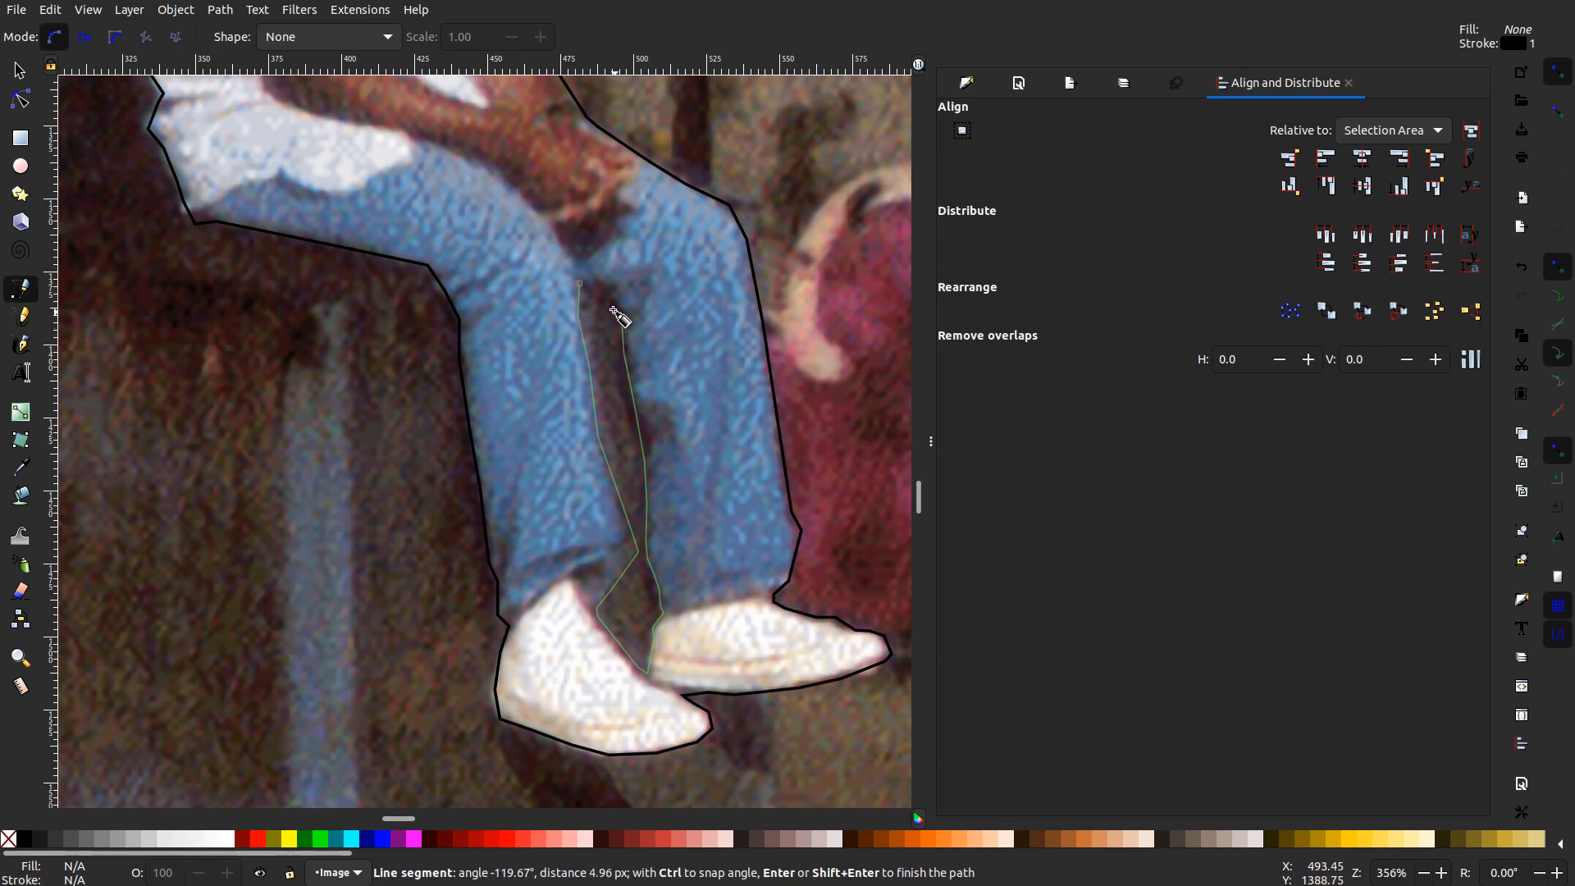
click(596, 287)
click(581, 284)
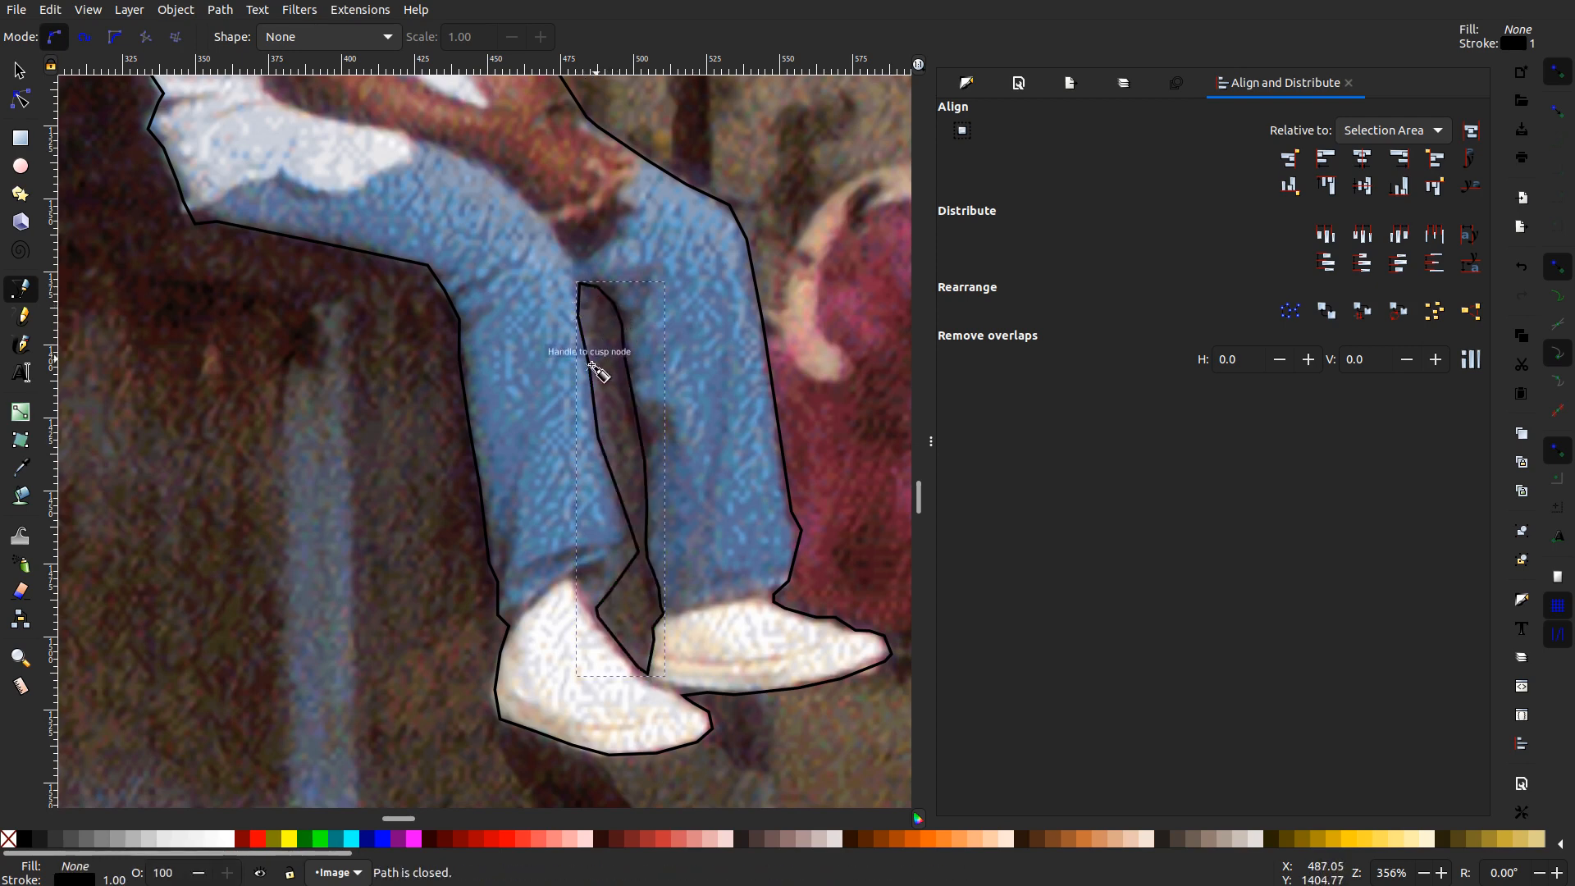
- Refine the body outline at the back of the shirt's waist by shifting the crease node and adding a node just above it
scroll(533, 395, up, 10)
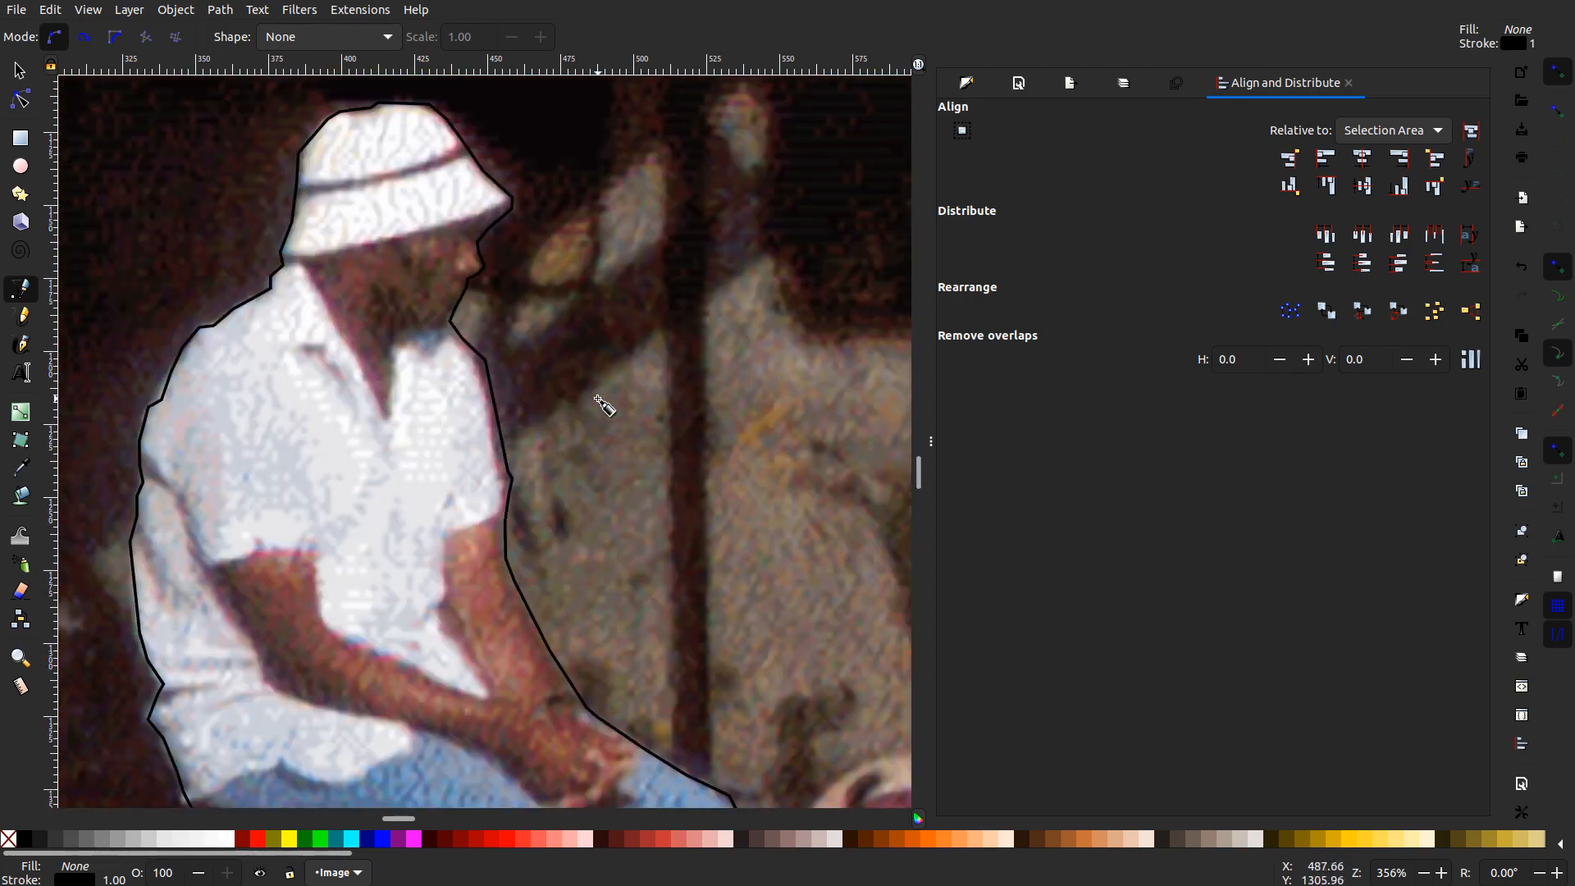
scroll(604, 406, down, 3)
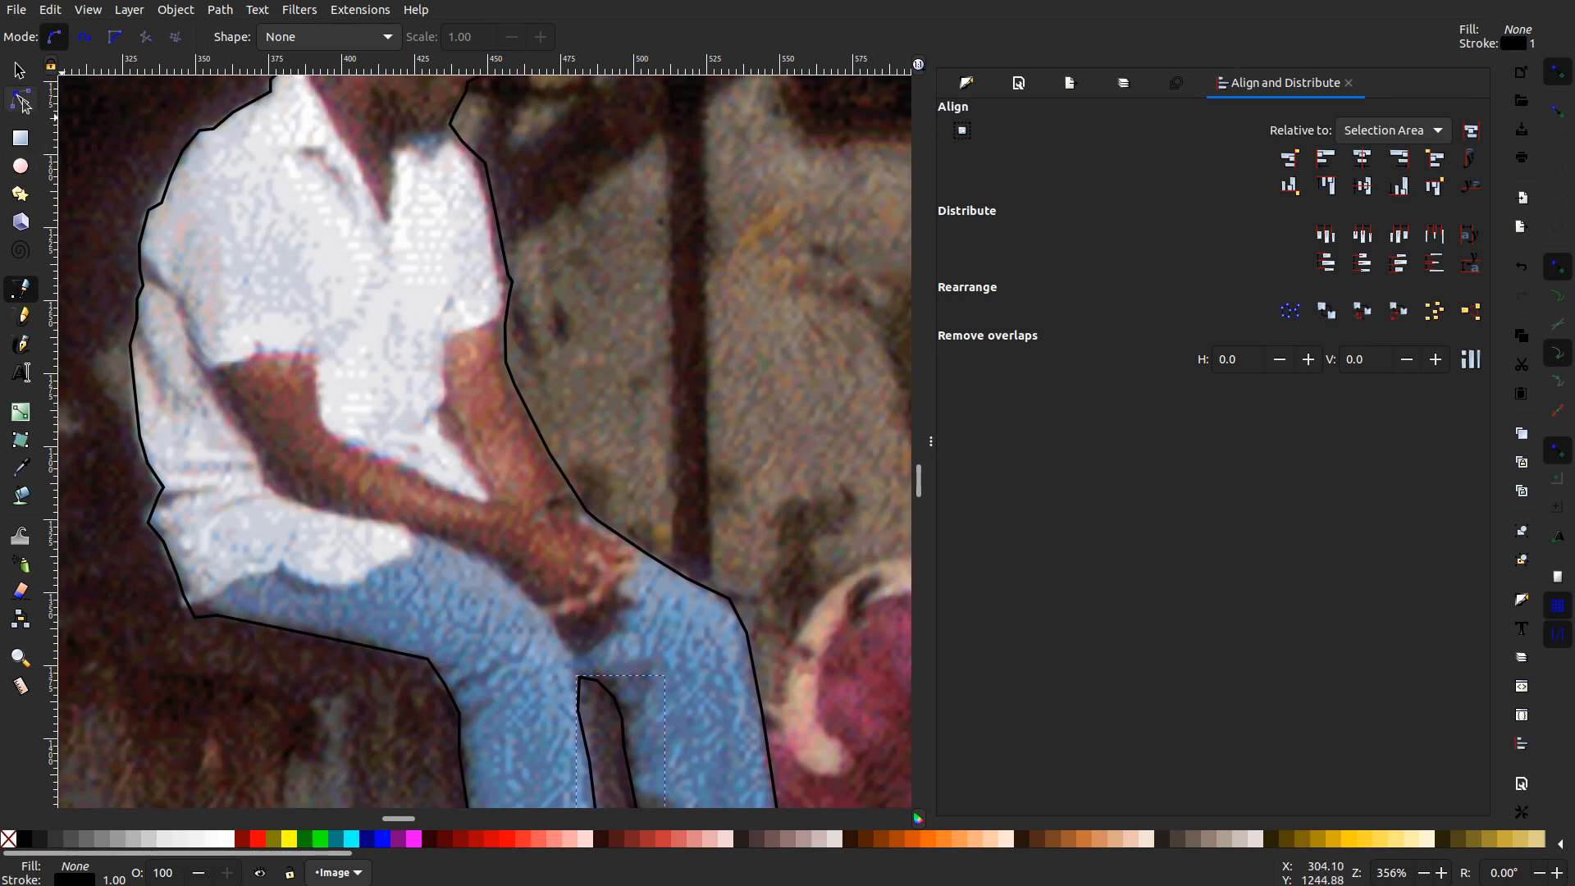
click(20, 100)
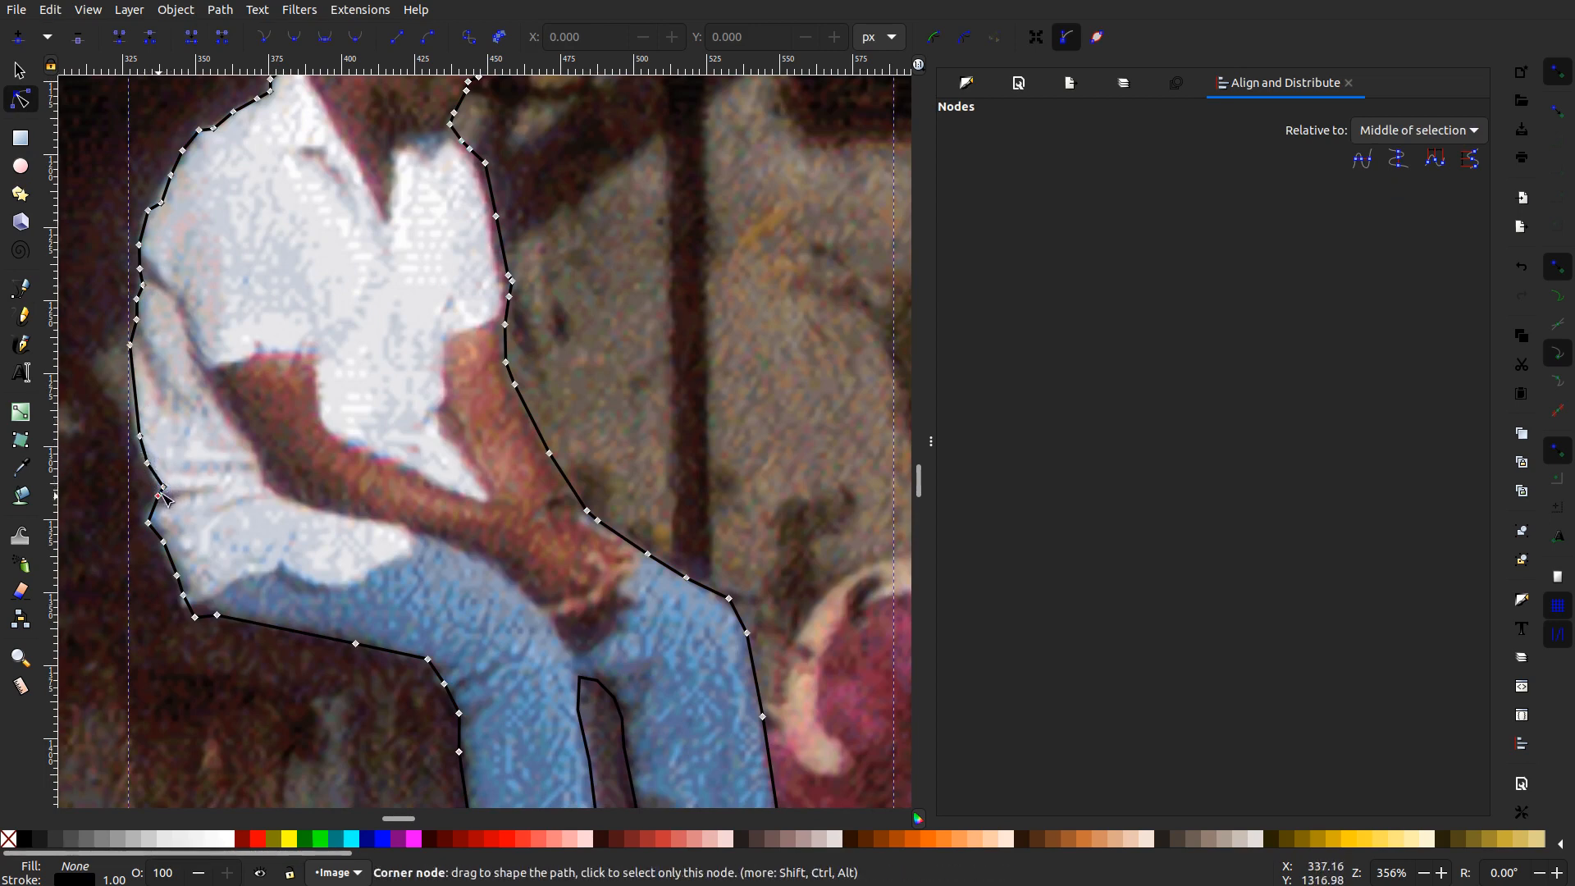
drag(163, 489, 160, 491)
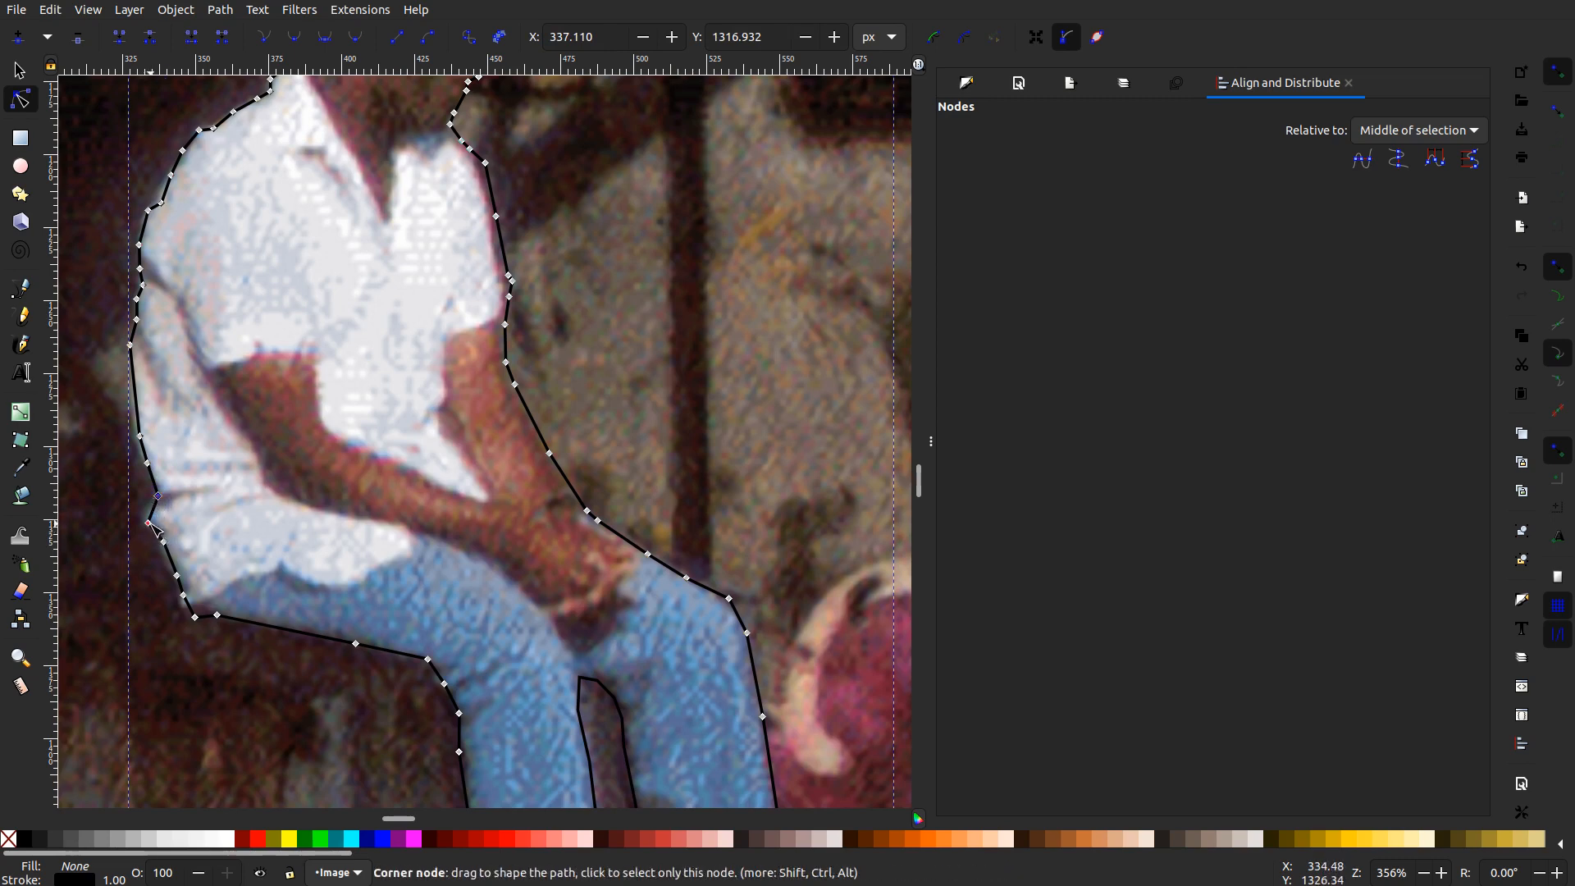
click(149, 523)
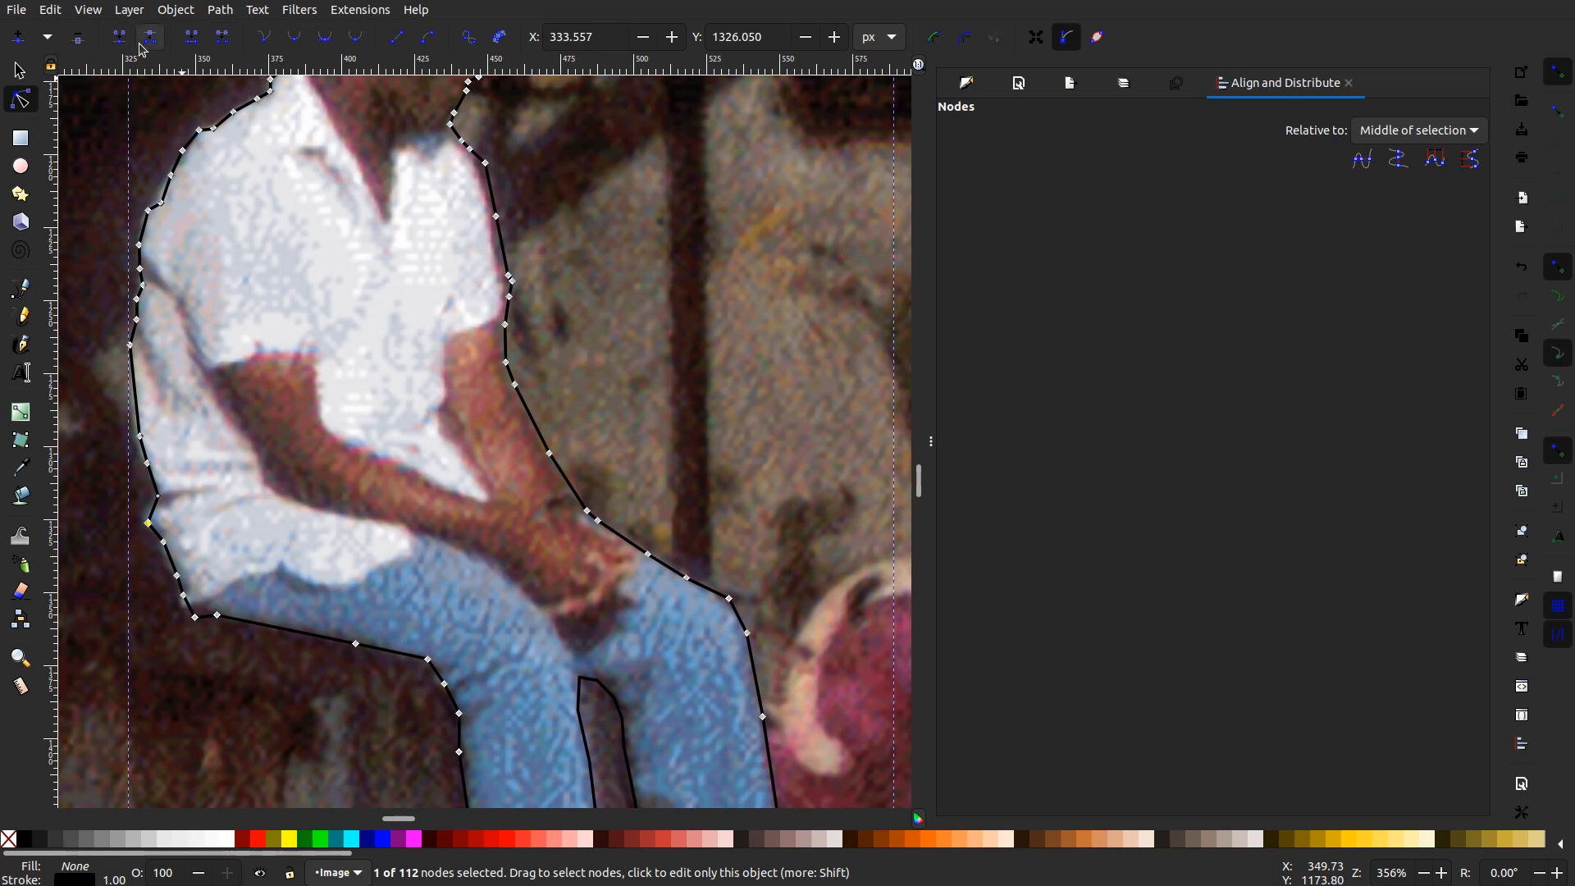
click(145, 524)
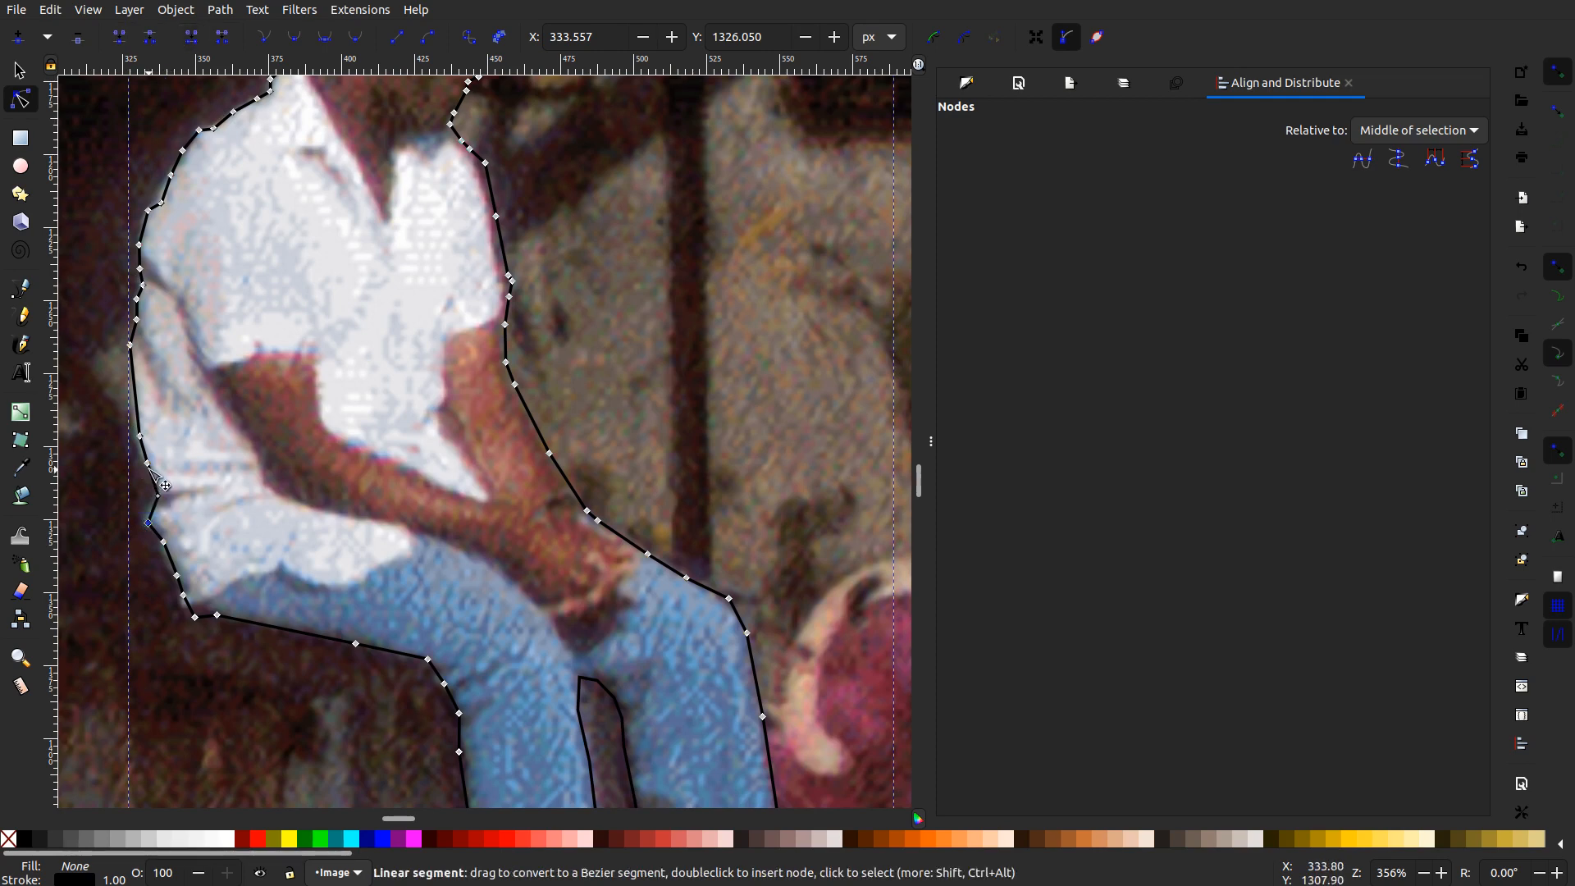
drag(147, 464, 144, 461)
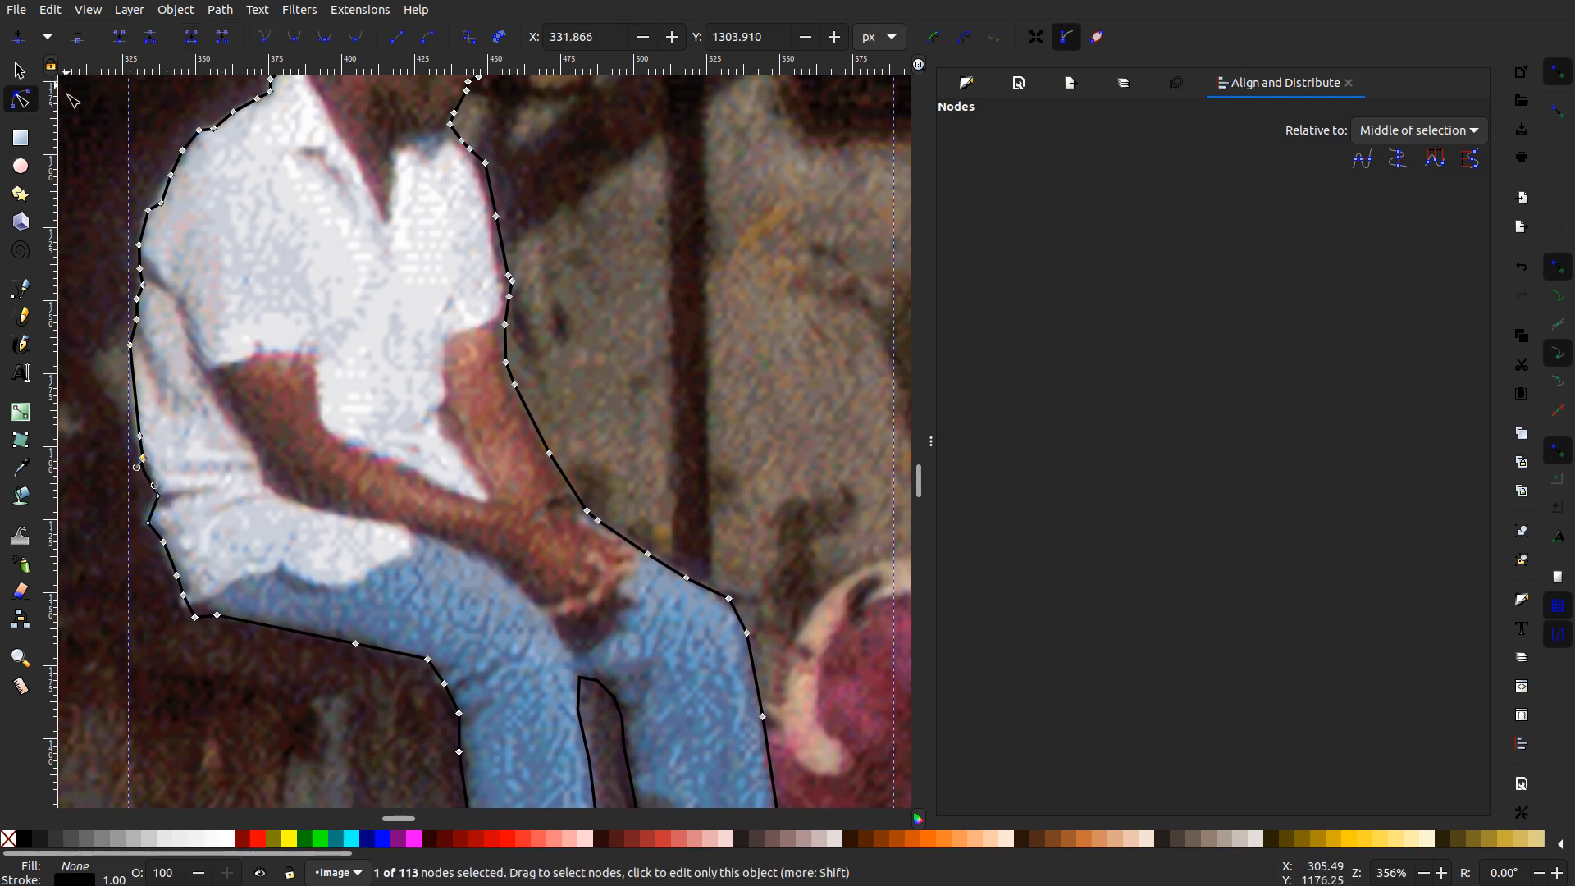
- Subtract the gap shape between the legs from the body outline with a path Difference
click(24, 76)
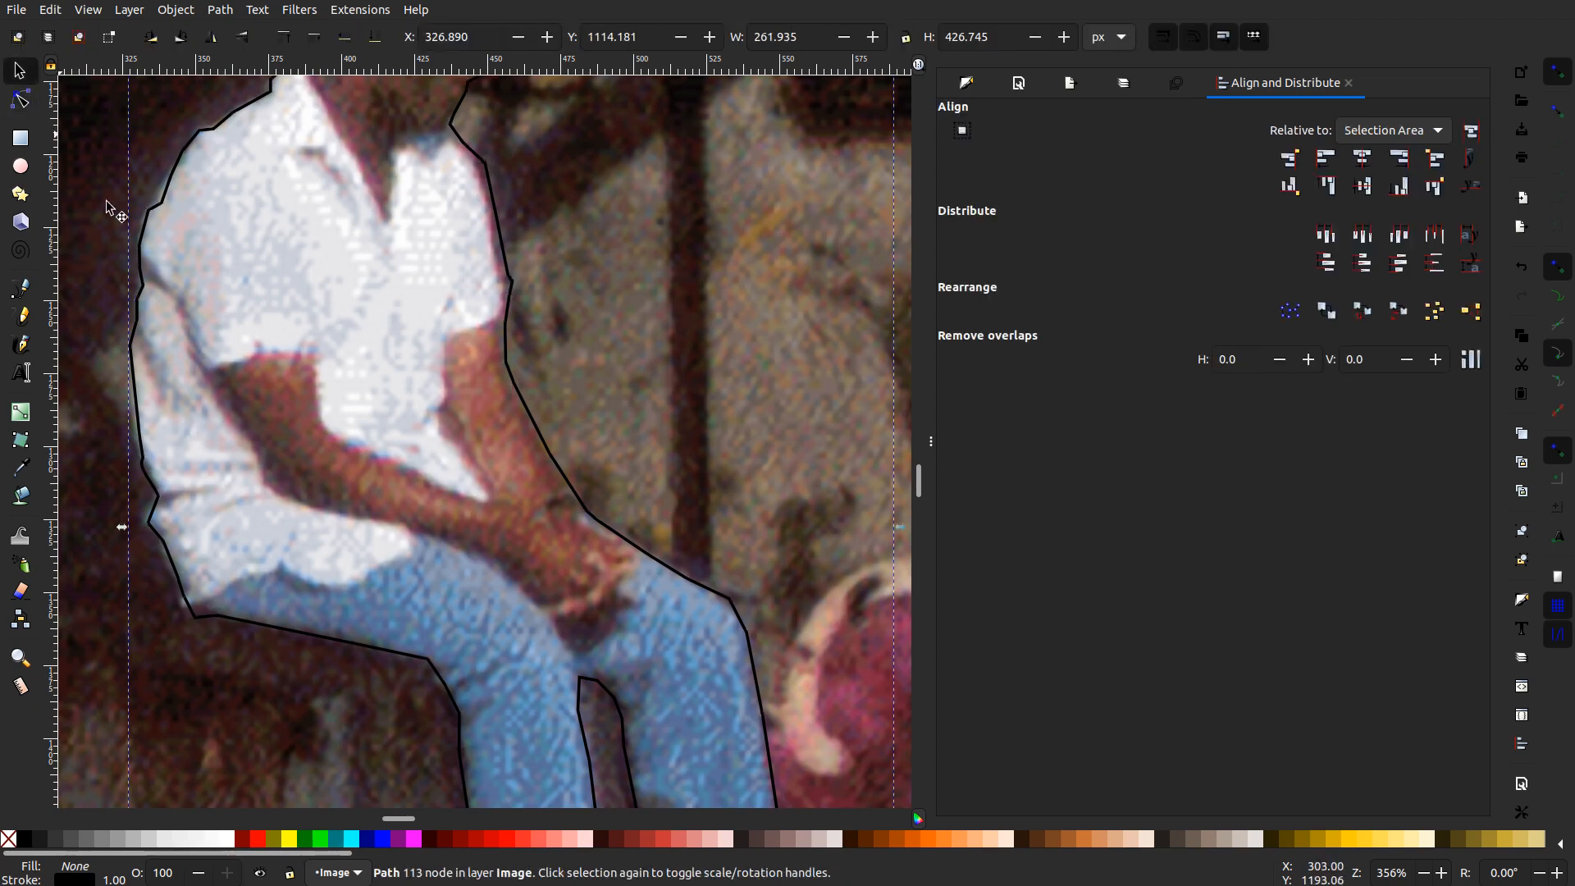
ctrl+scroll(527, 440, down, 4)
ctrl+scroll(602, 468, up, 4)
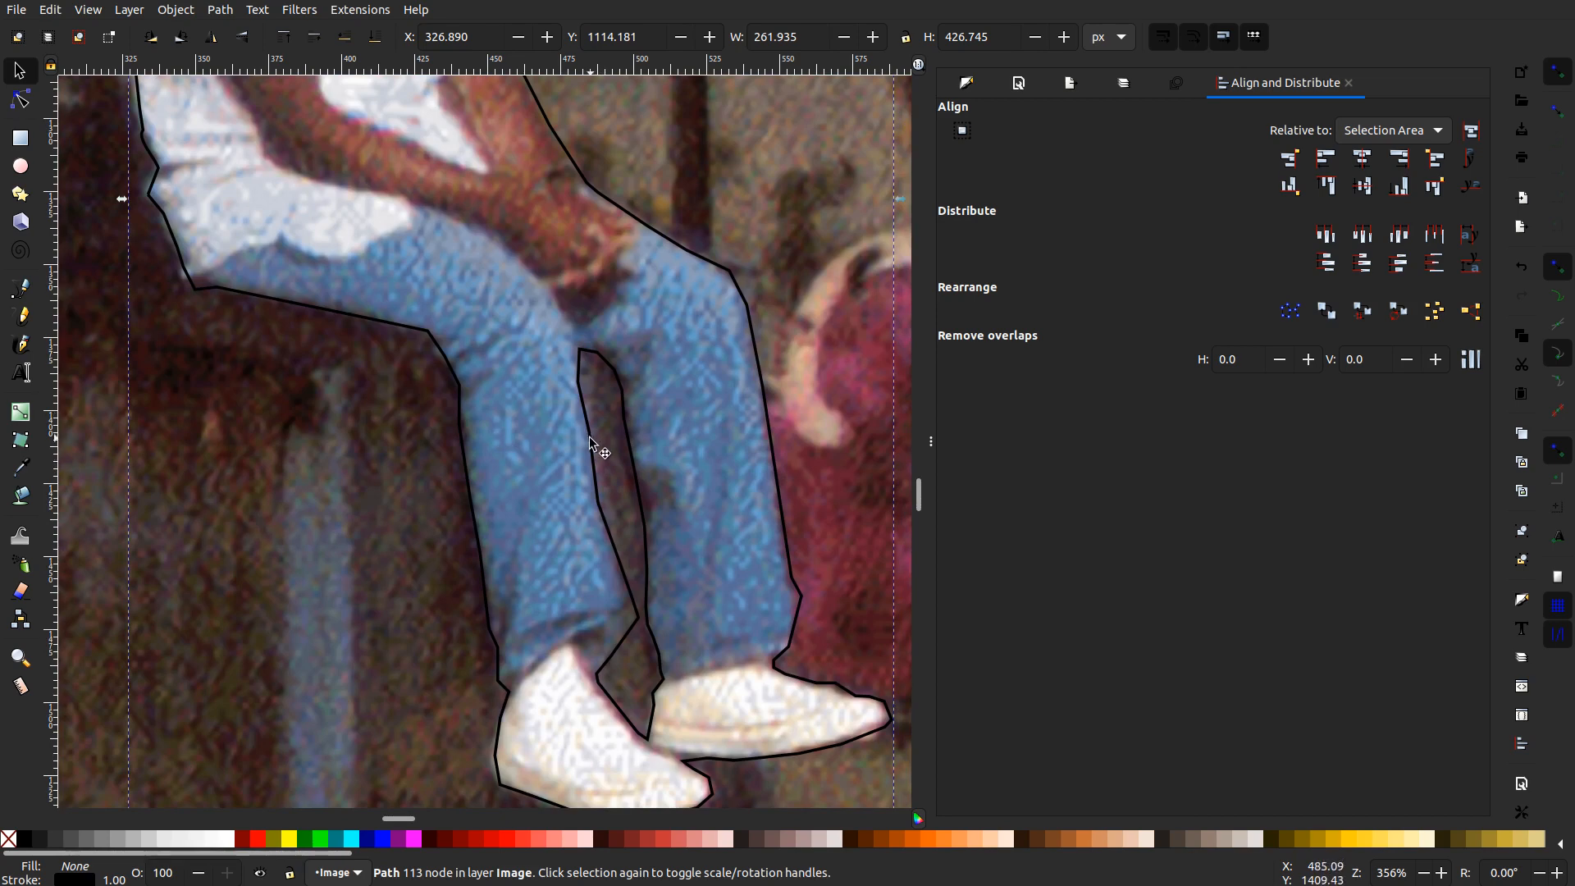
click(589, 436)
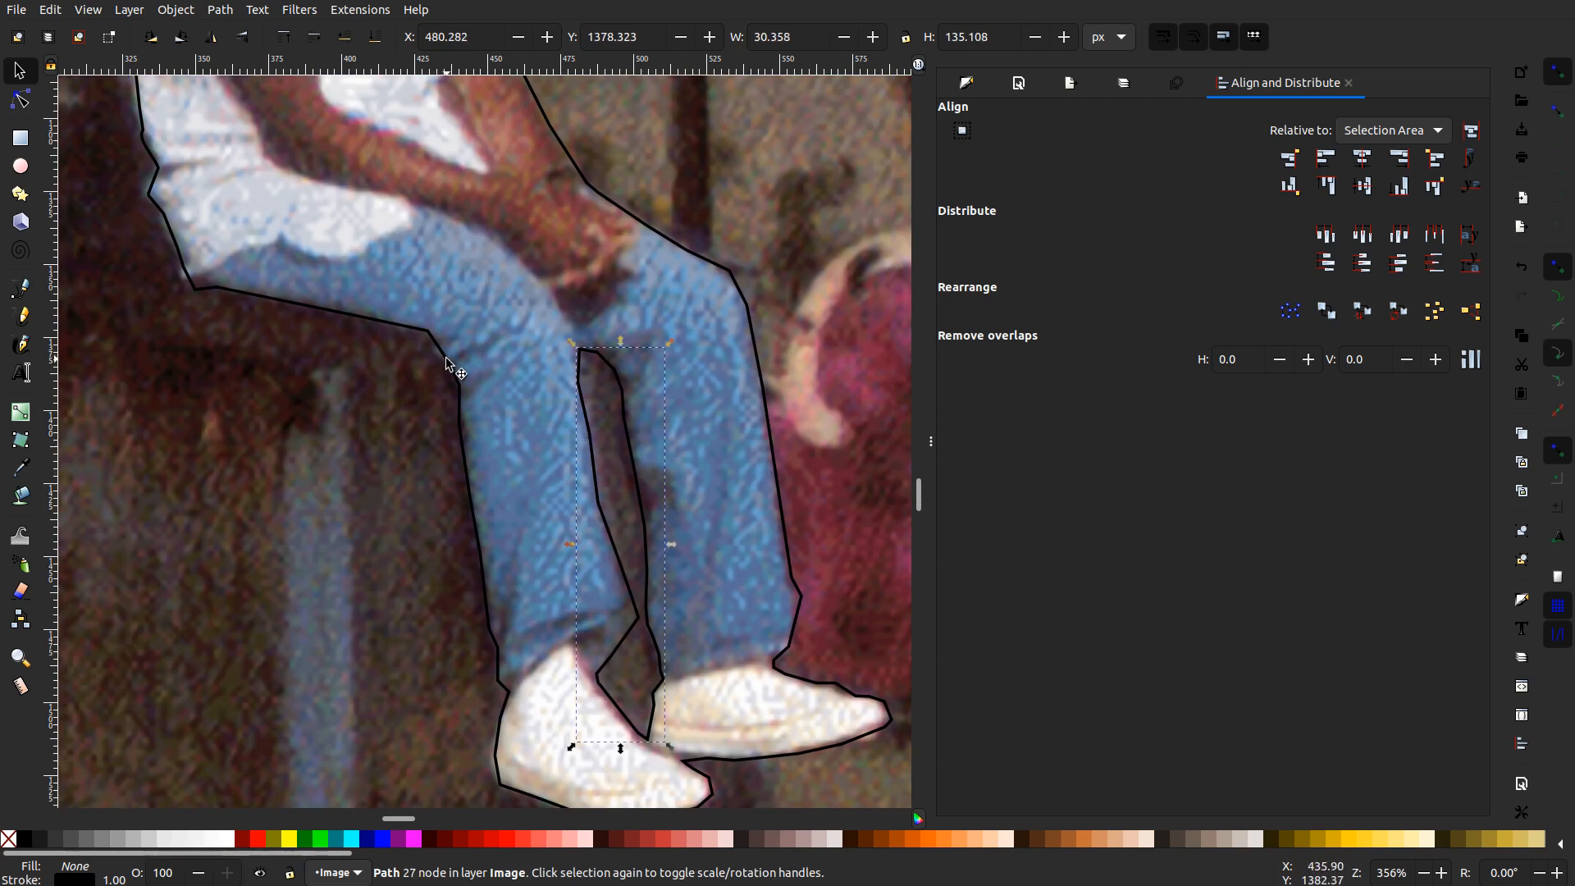
key(shift)
key(shift)
shift+click(447, 359)
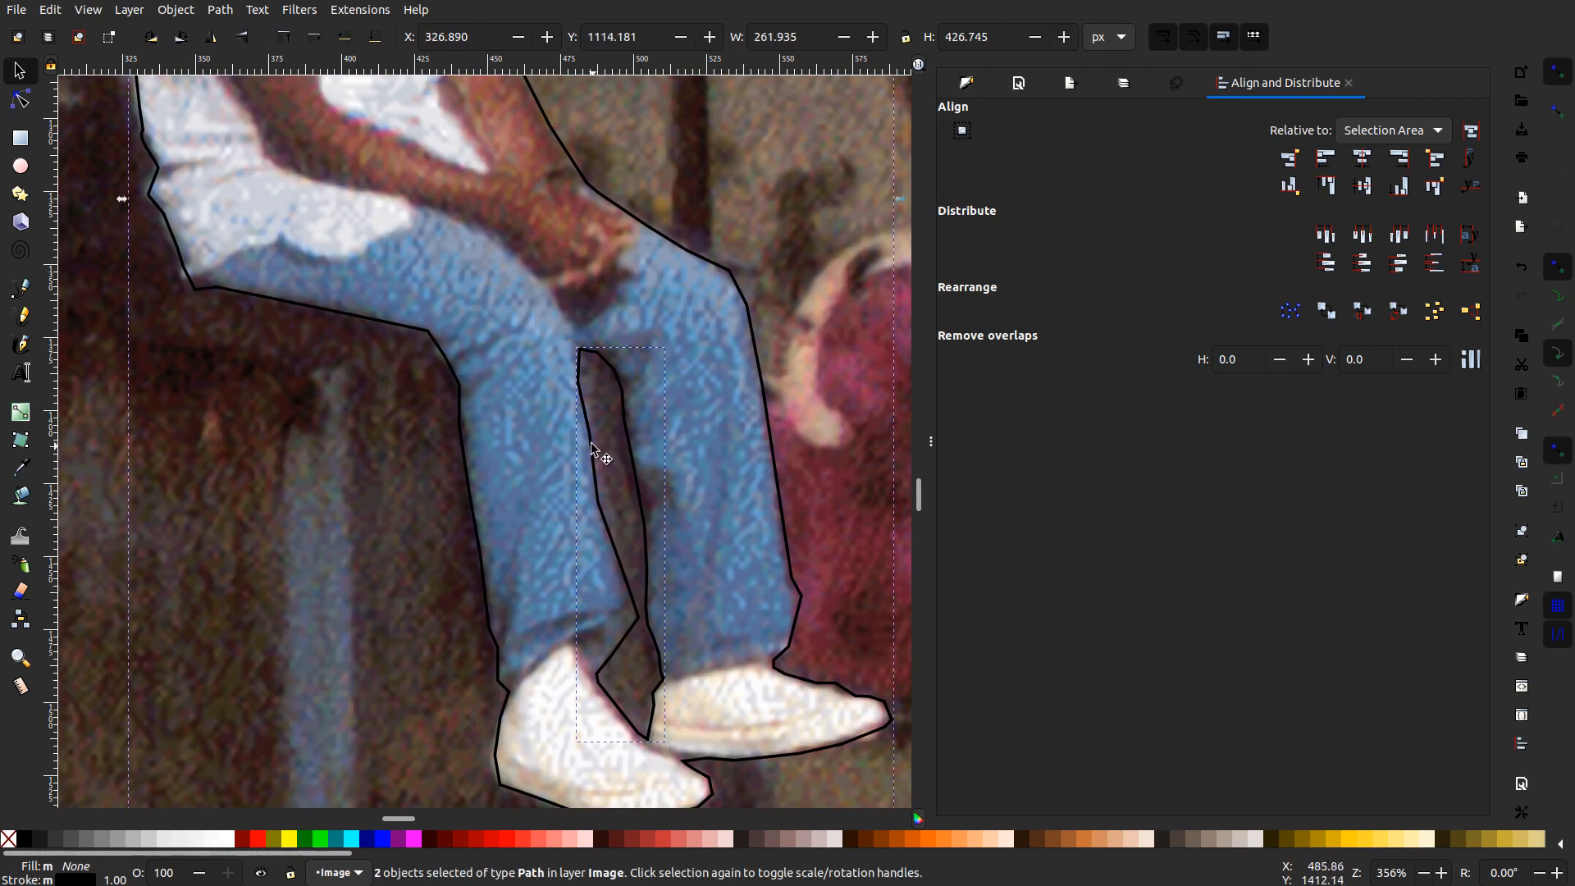
scroll(606, 447, down, 6)
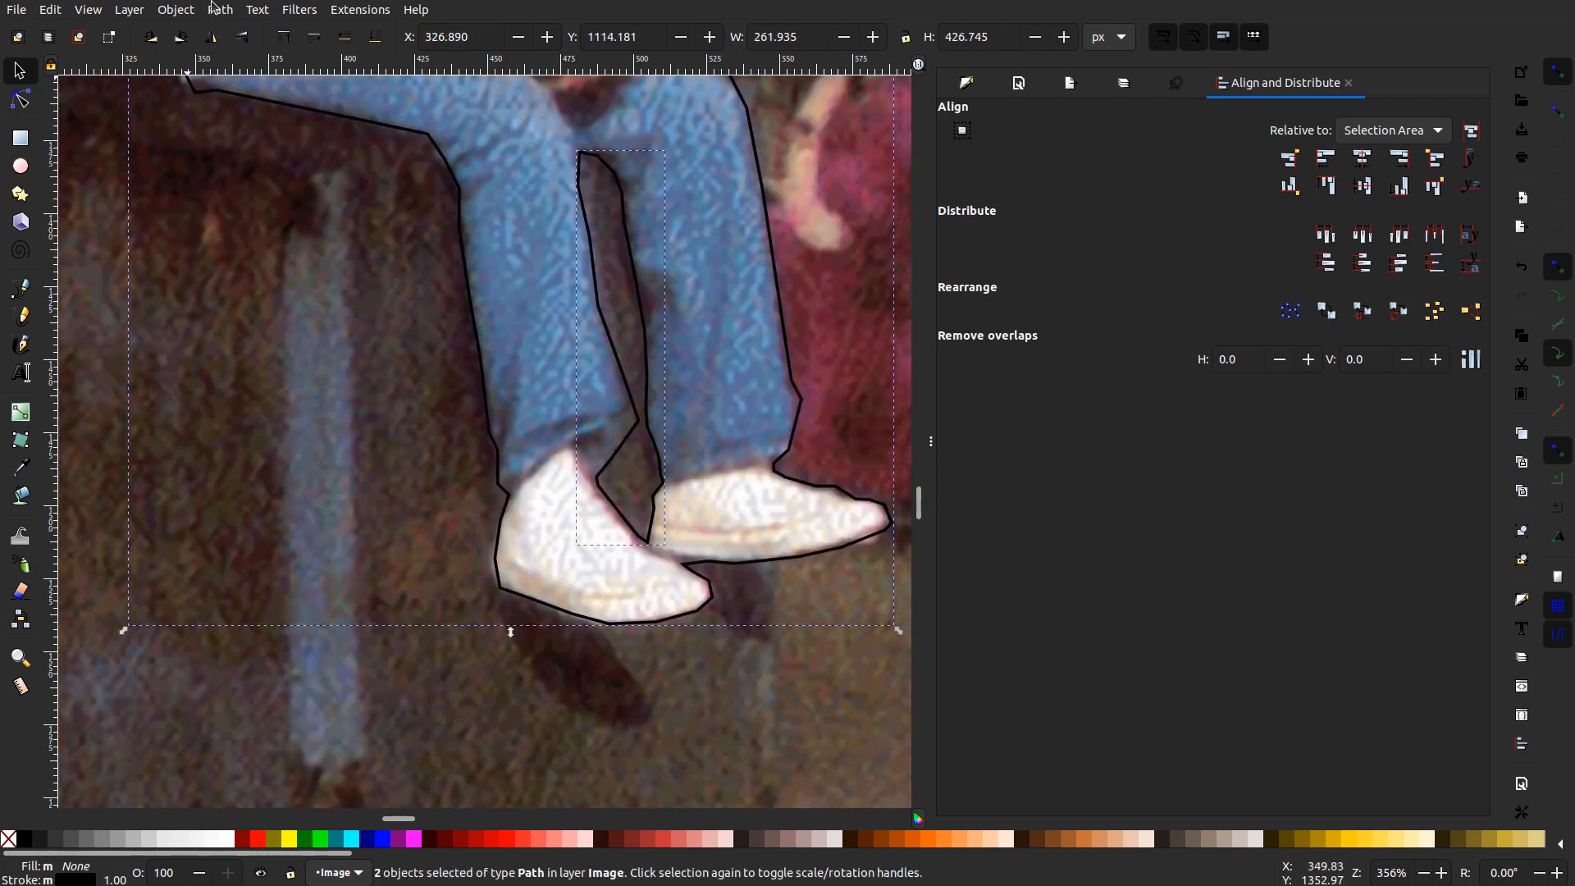
click(220, 10)
click(246, 154)
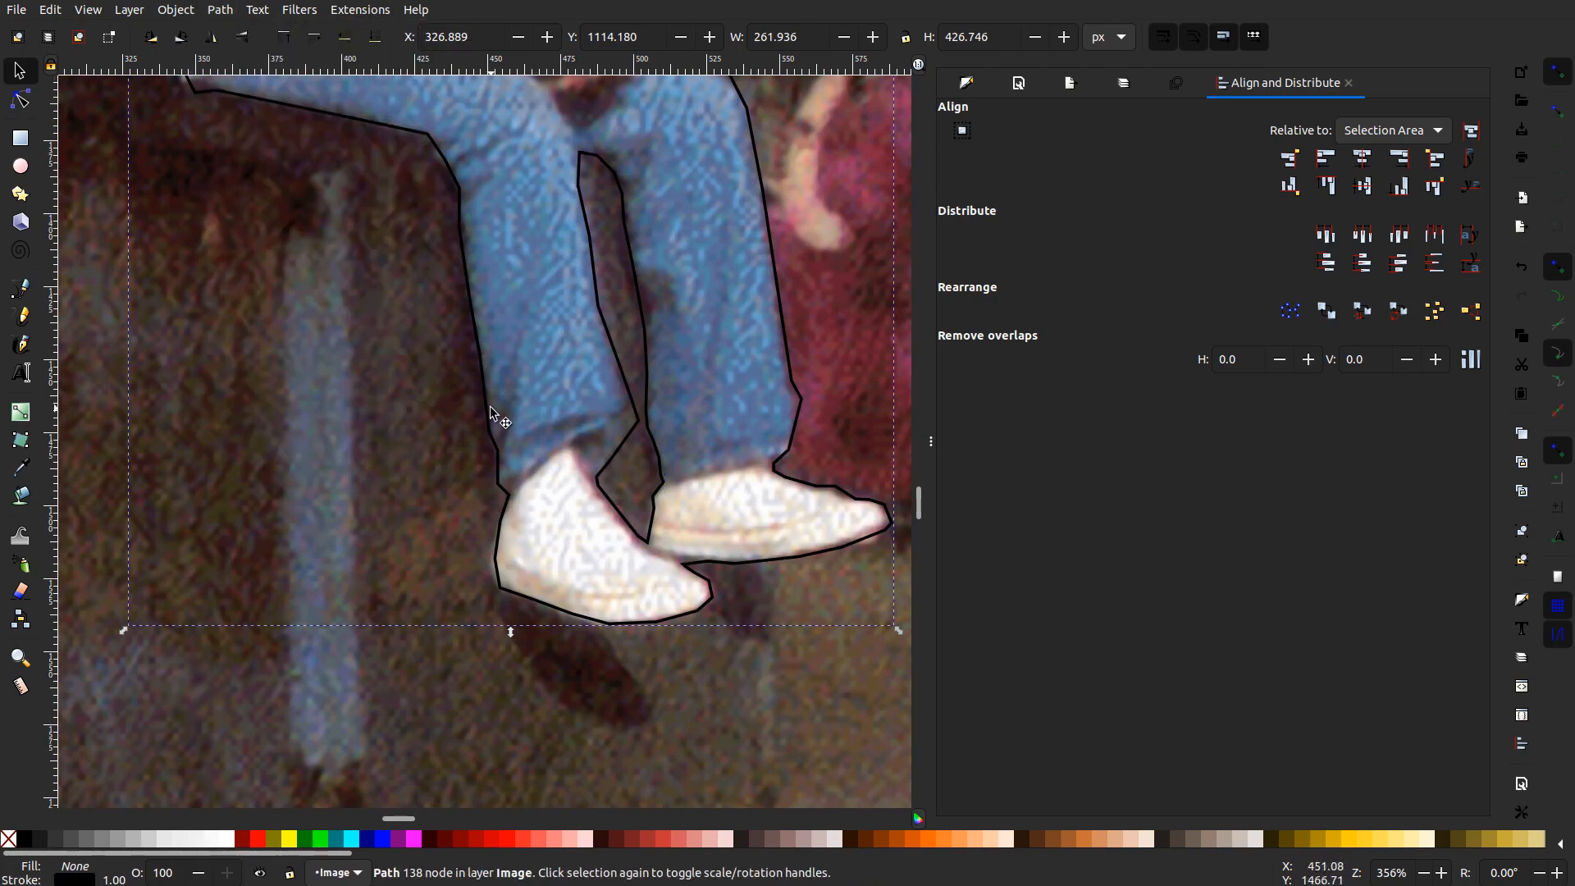
- Select the whole photo together with the seated man's outline, clip the photo to that outline, and deselect the result
scroll(491, 412, down, 5)
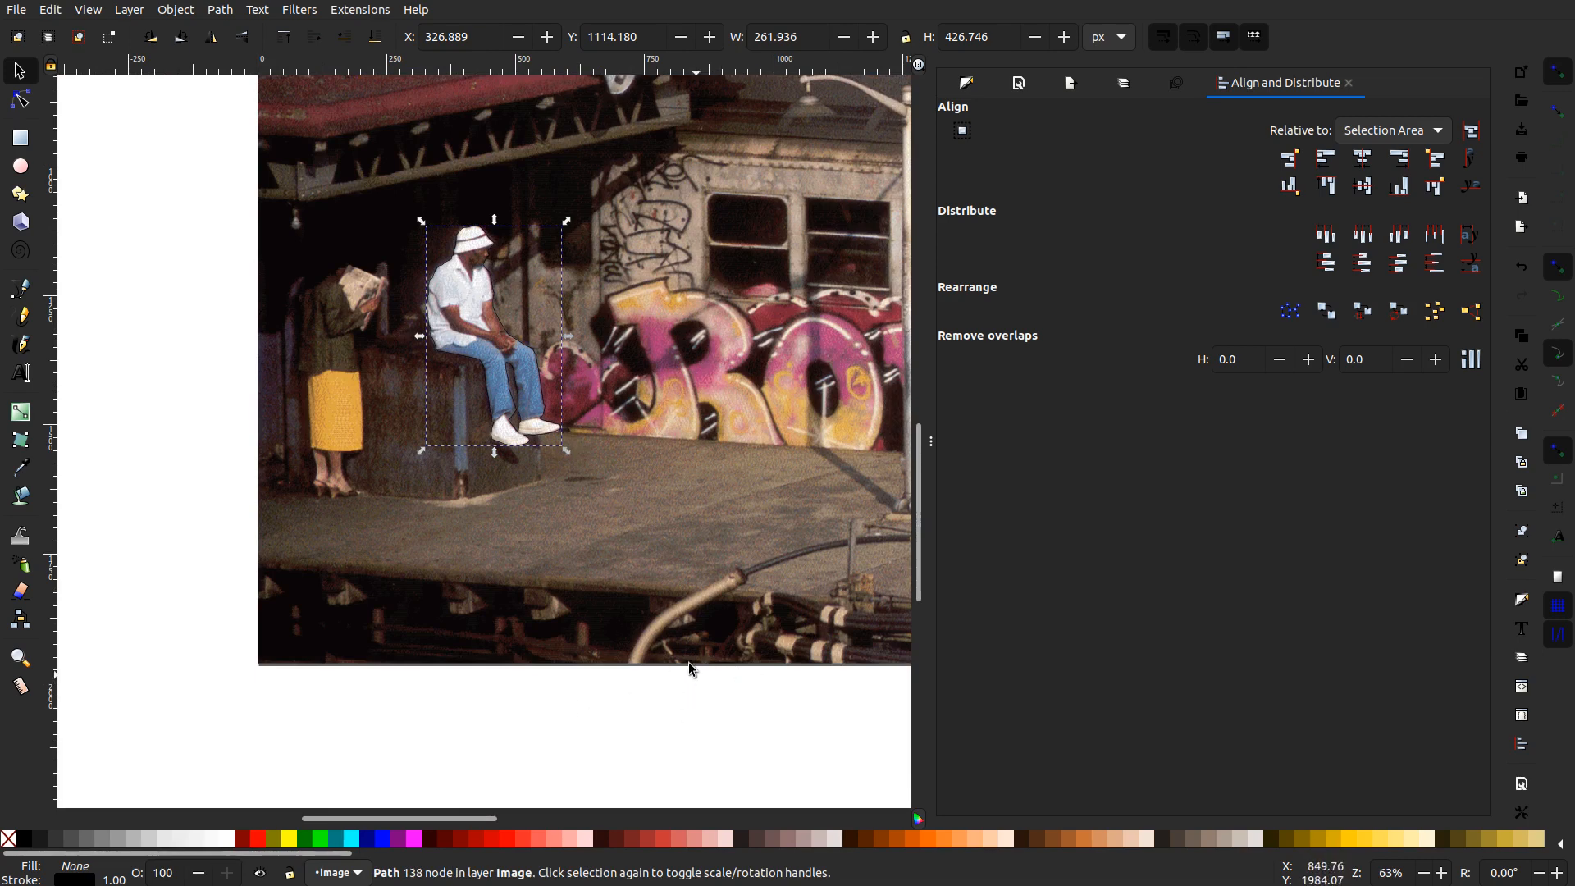
scroll(689, 656, down, 3)
ctrl+scroll(681, 586, down, 2)
ctrl+scroll(767, 594, down, 2)
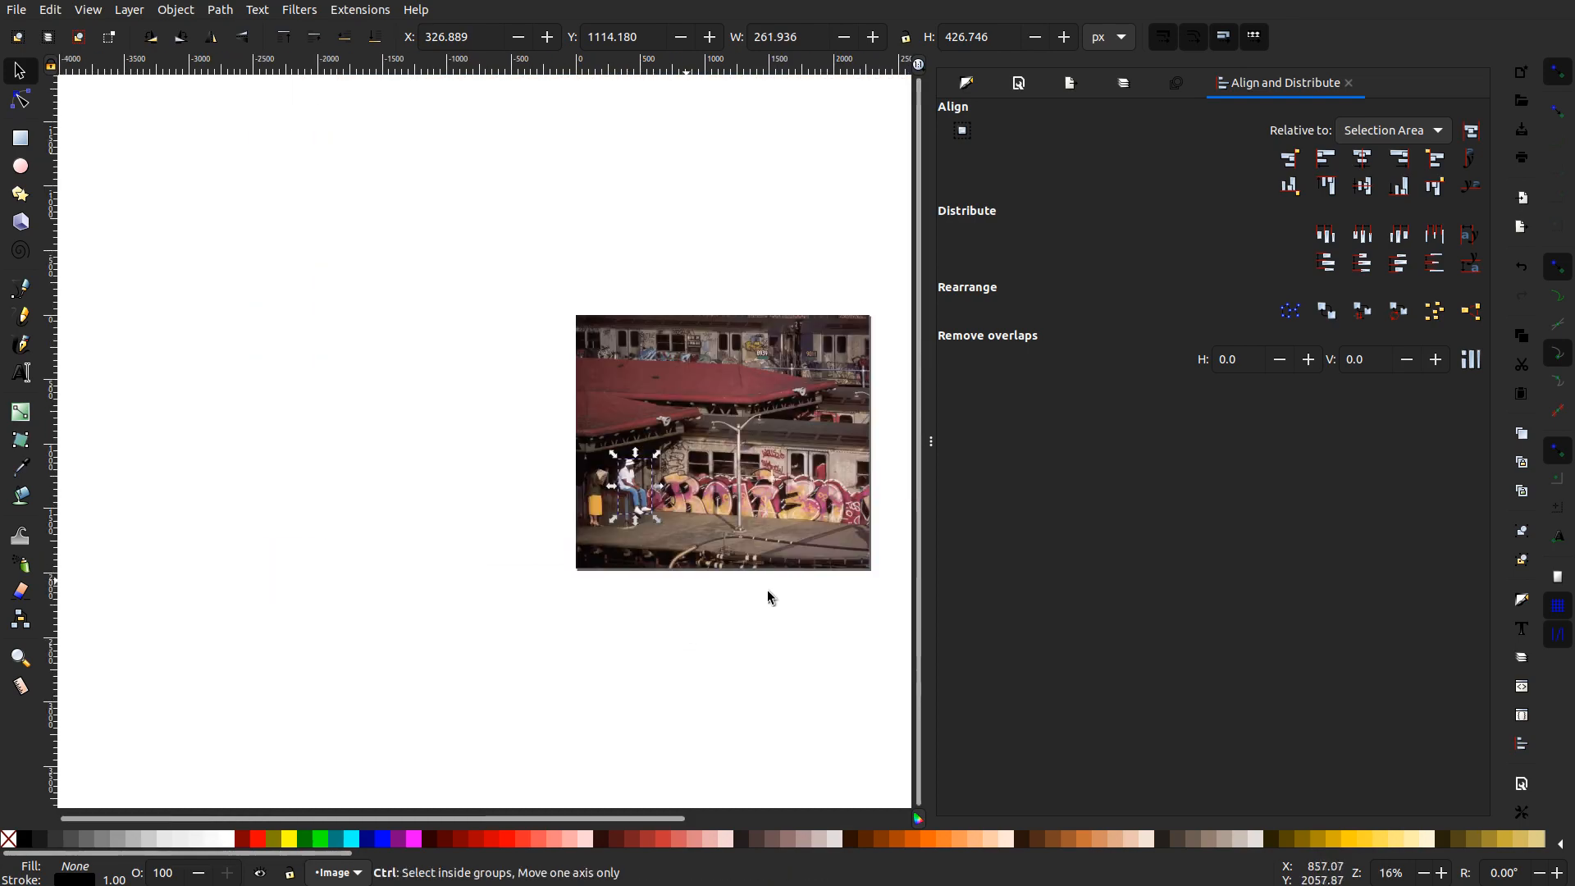
drag(887, 594, 547, 295)
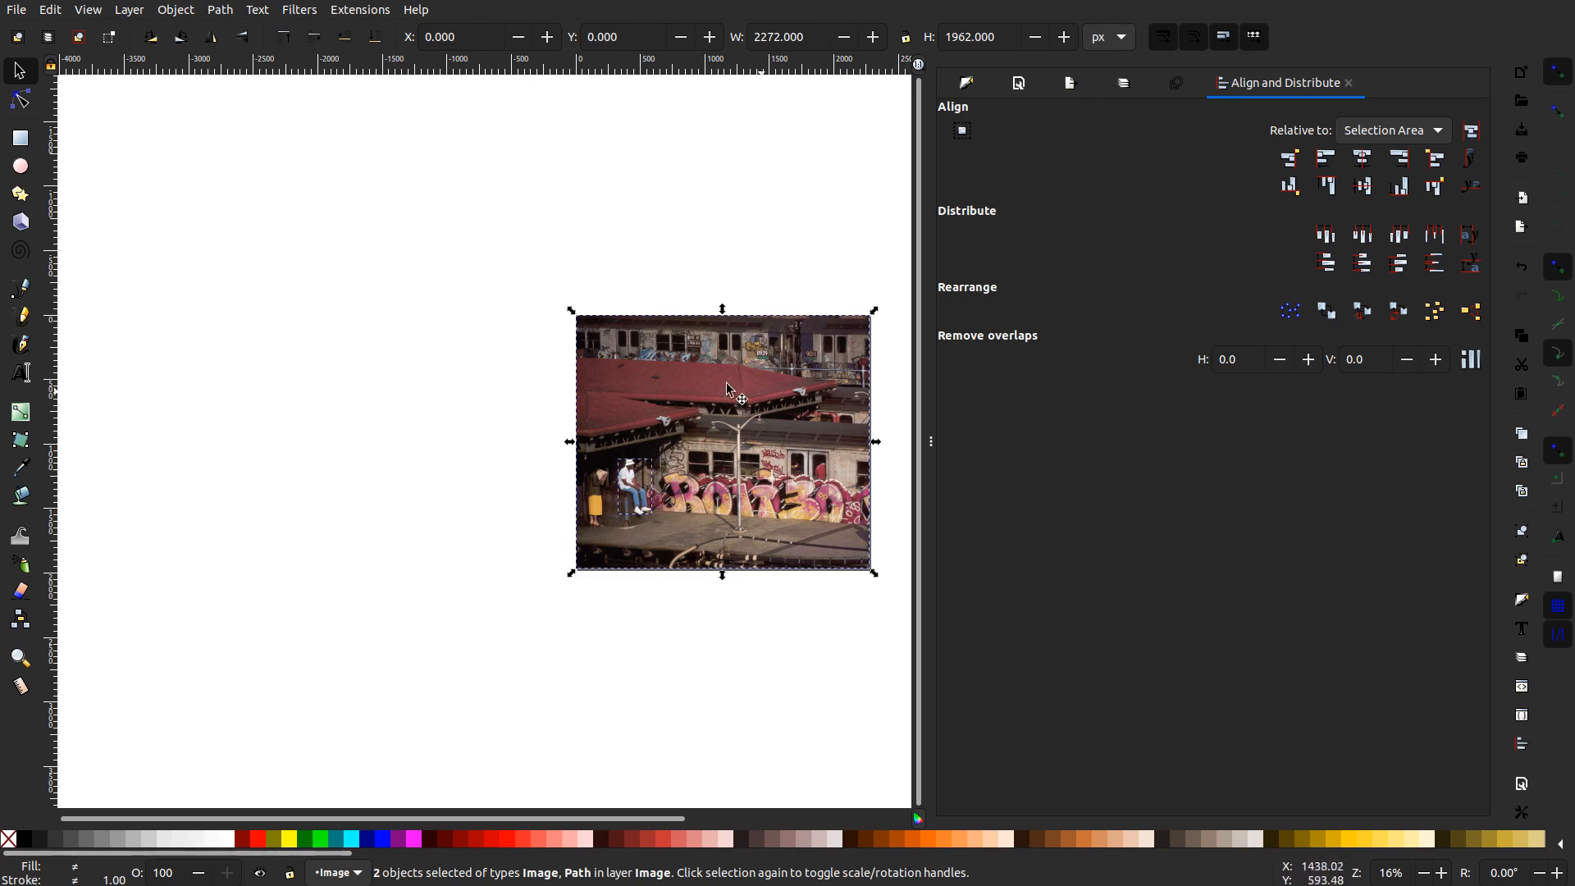
click(175, 10)
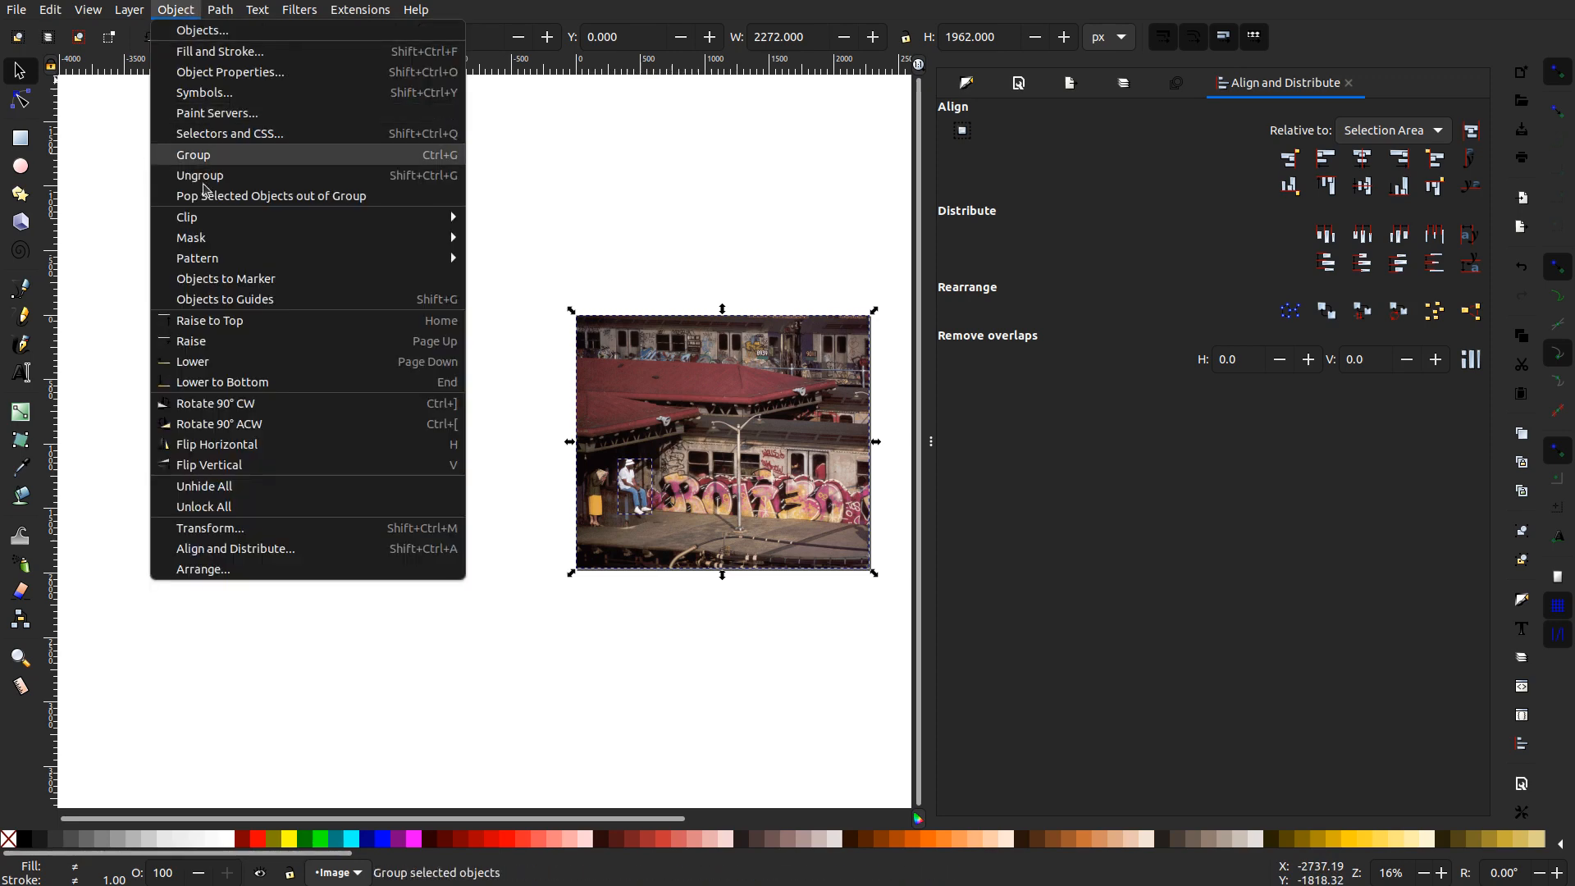
mouse_move(197, 220)
click(486, 226)
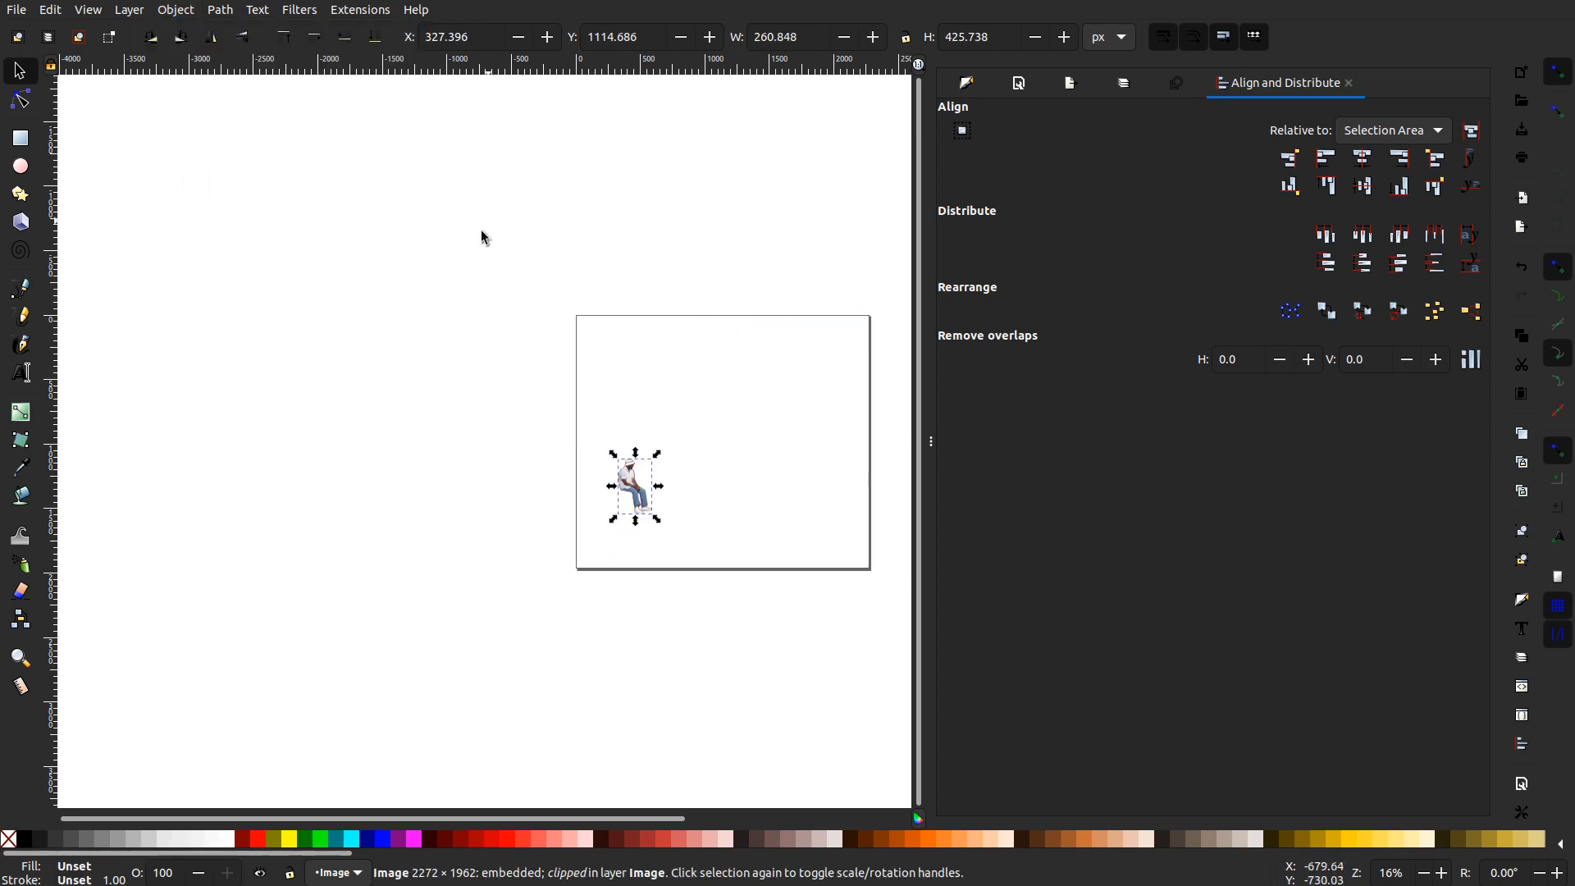
click(783, 652)
scroll(672, 492, up, 7)
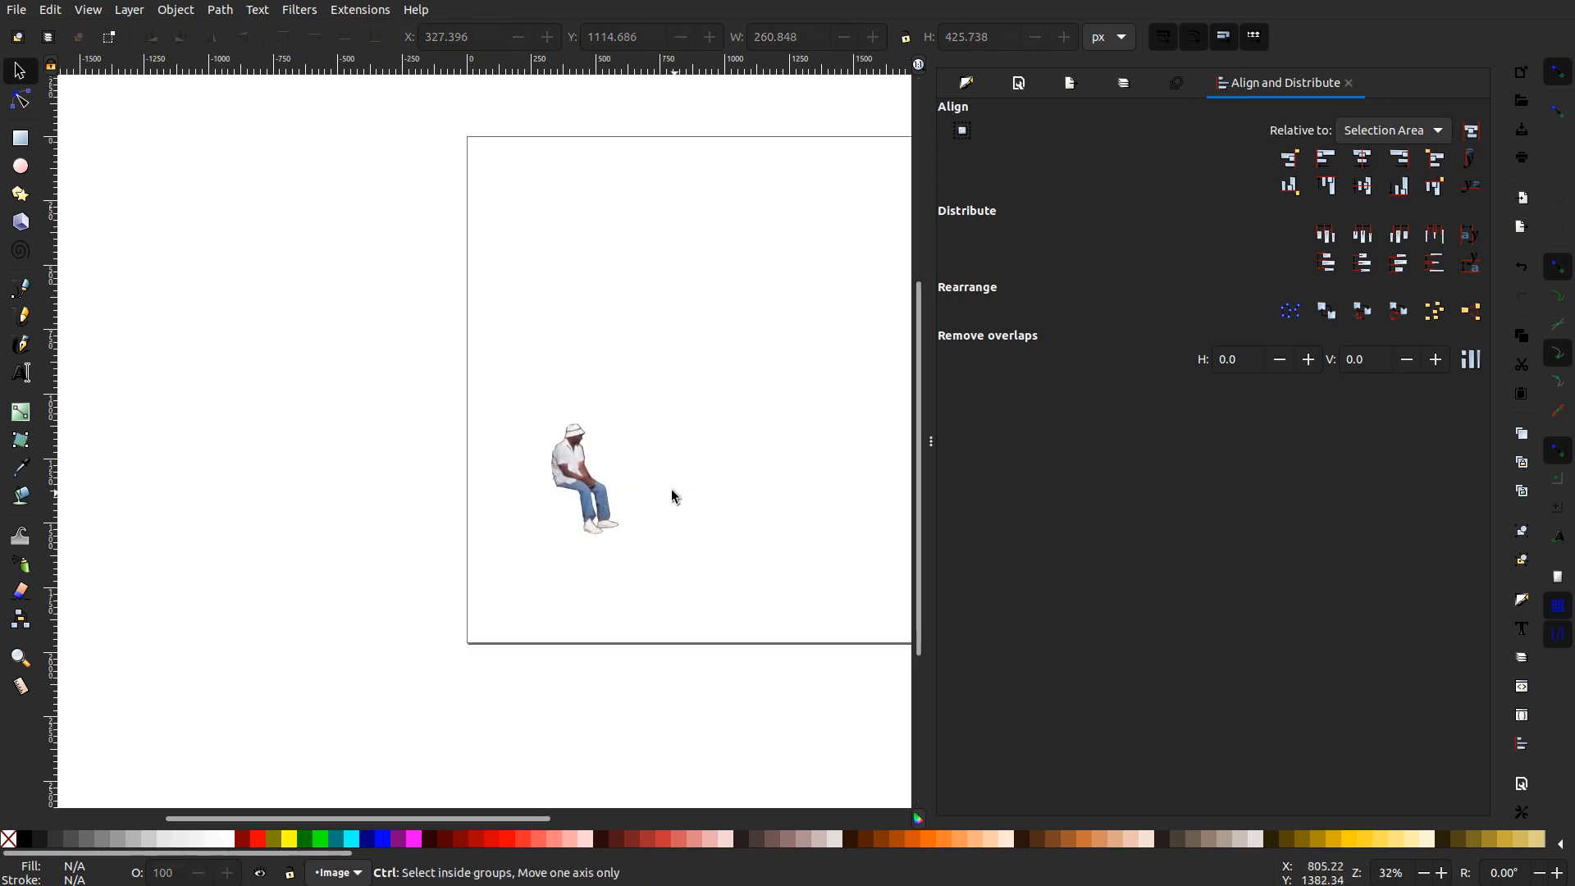